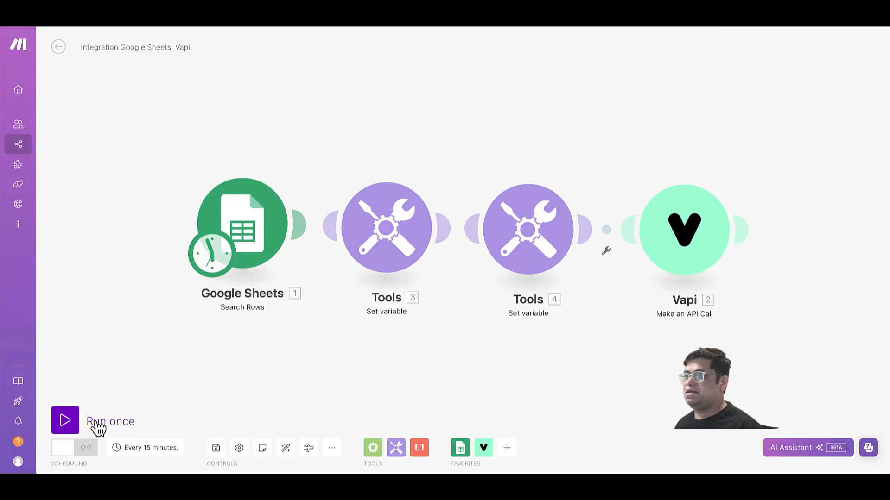
# Run the scenario once so all four modules succeed, then go to the contact spreadsheet.
pyautogui.click(74, 430)
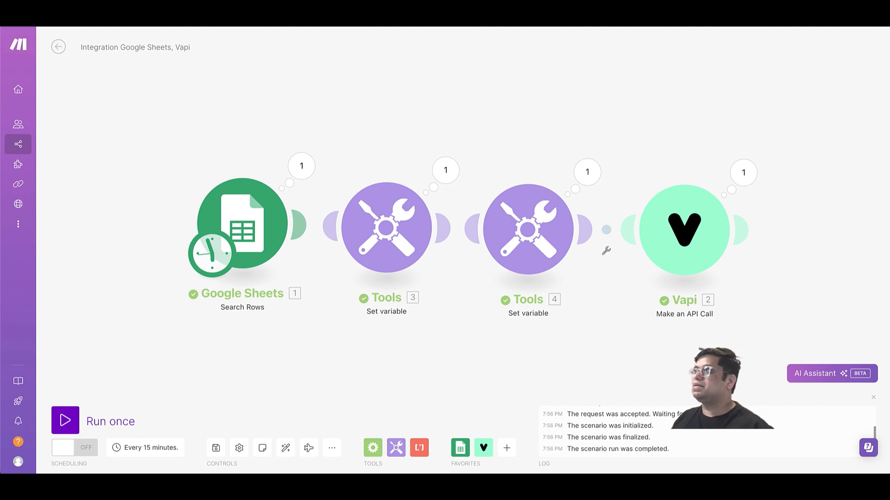
pyautogui.click(232, 19)
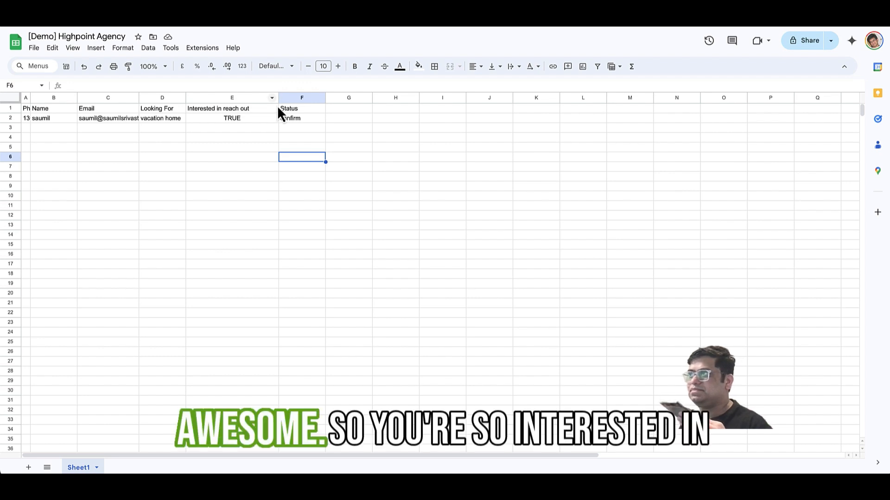
# Check row 2 of the HighPoint Confirm Details Contact List: Beach homes, TRUE, confirm and an agent.
pyautogui.click(284, 119)
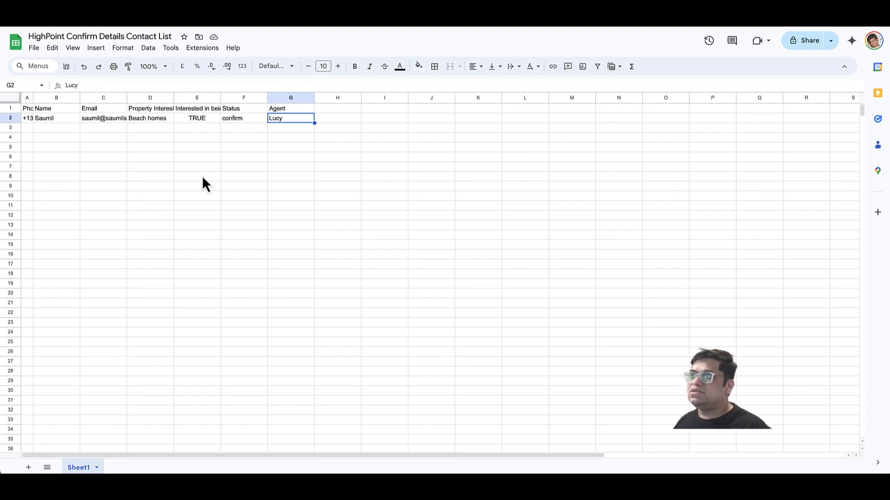
# Review the Email, Property Interests, Interested in being reached out, Status and Agent column headers.
pyautogui.click(100, 108)
pyautogui.click(142, 110)
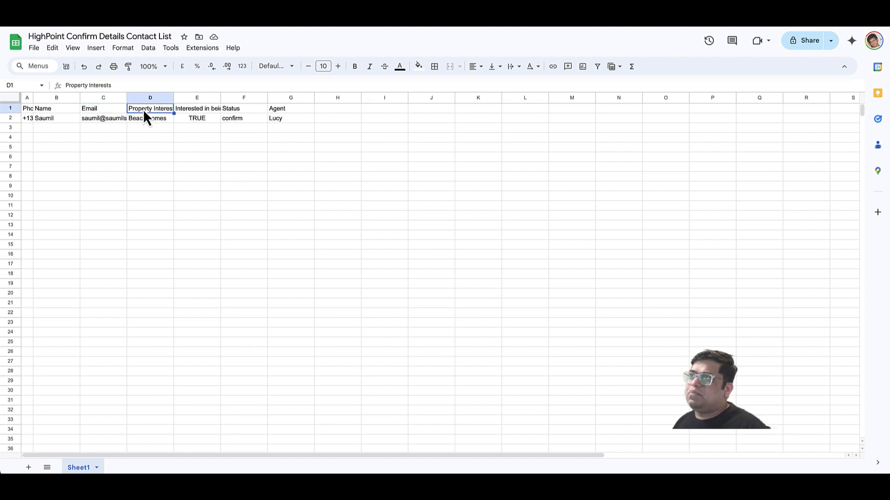
pyautogui.click(192, 109)
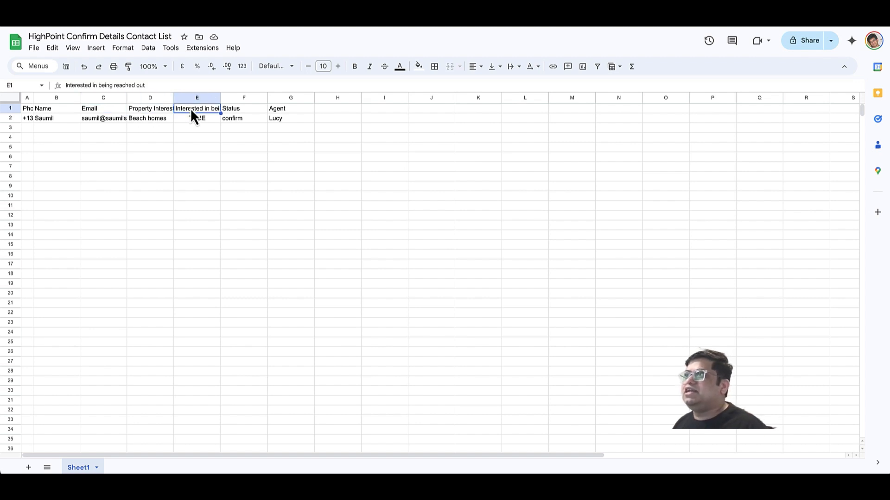
pyautogui.click(227, 110)
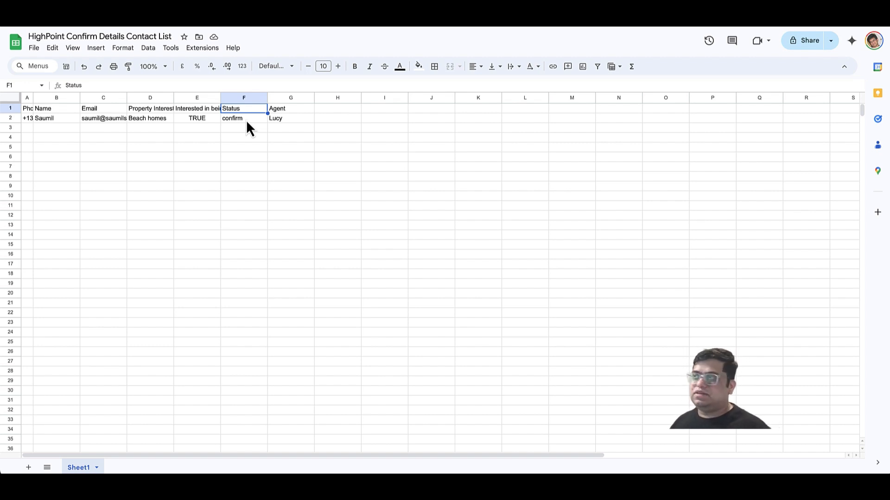
pyautogui.click(288, 111)
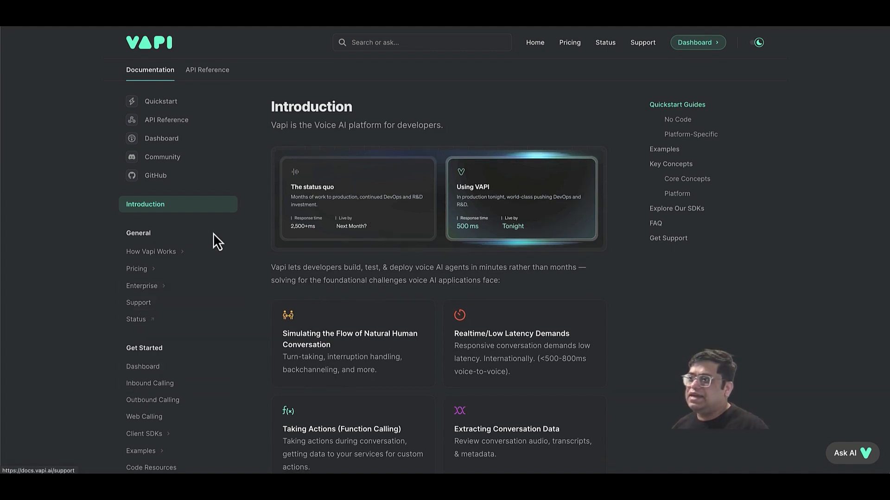
# Copy the pizzeria example system prompt from the Outbound Calling guide's Model Setup section.
pyautogui.click(162, 401)
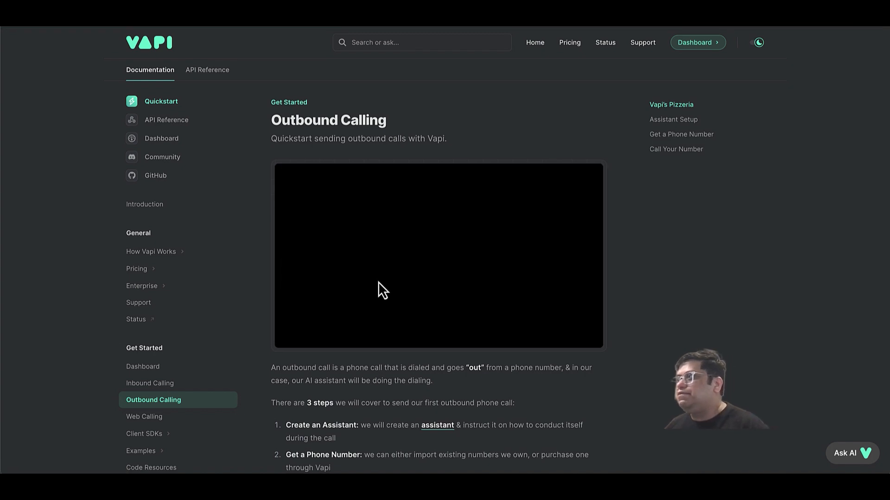
pyautogui.scroll(-1, 378, 281)
pyautogui.scroll(-1, 380, 288)
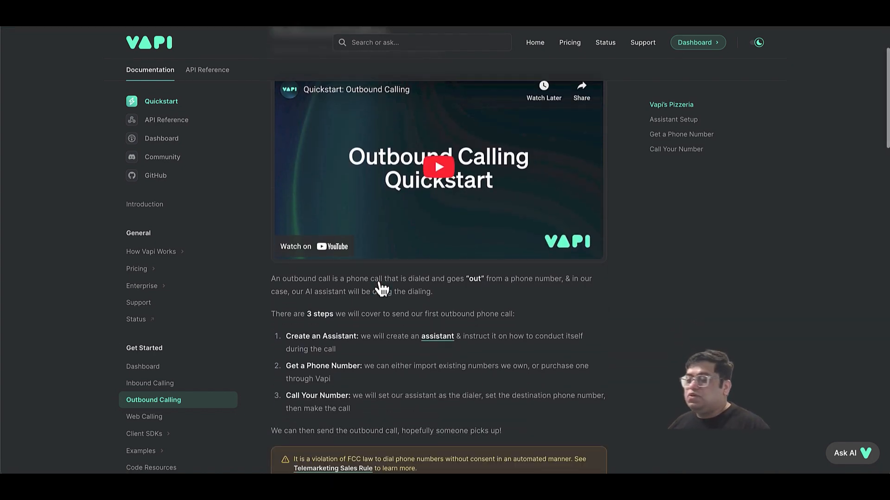
pyautogui.scroll(-5, 381, 289)
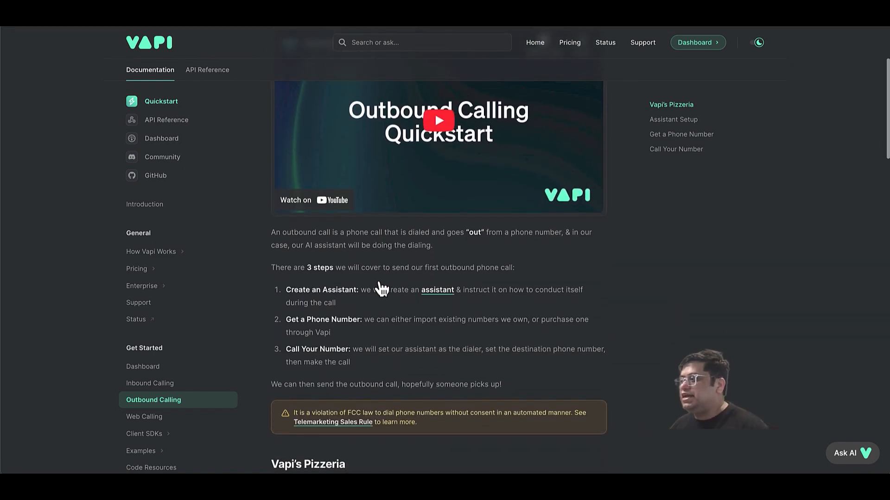
pyautogui.scroll(-9, 381, 288)
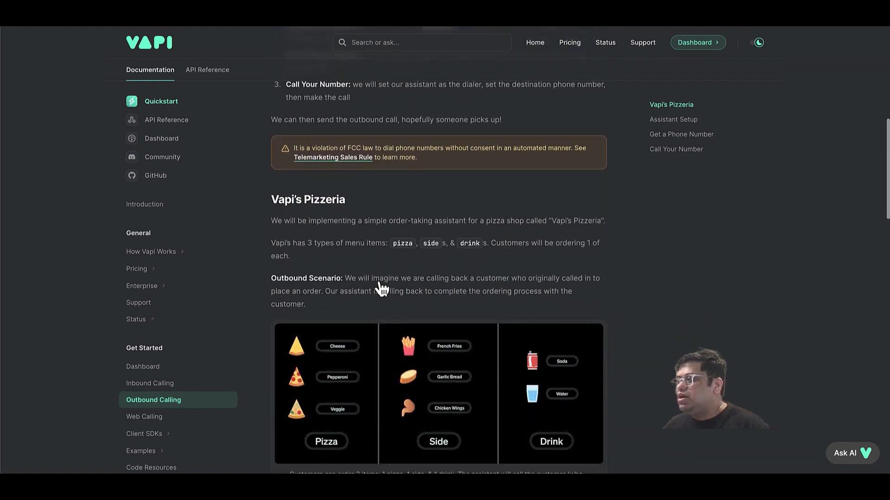
pyautogui.scroll(-2, 381, 288)
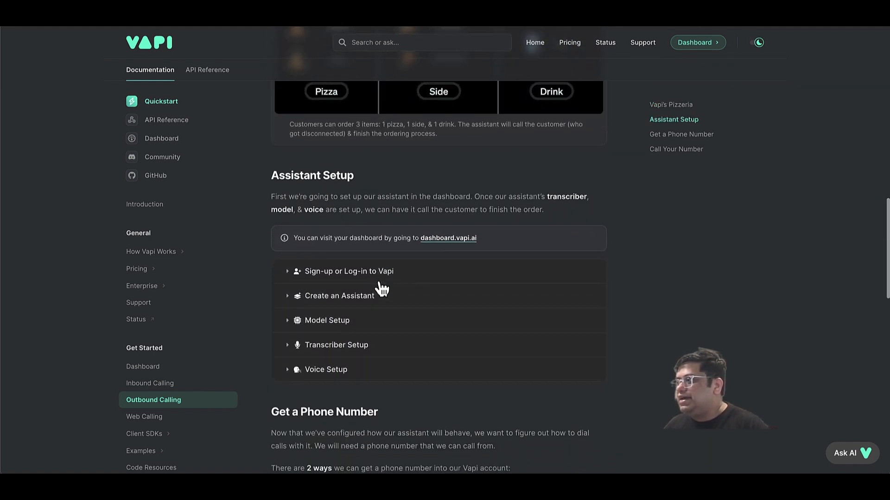
pyautogui.click(291, 299)
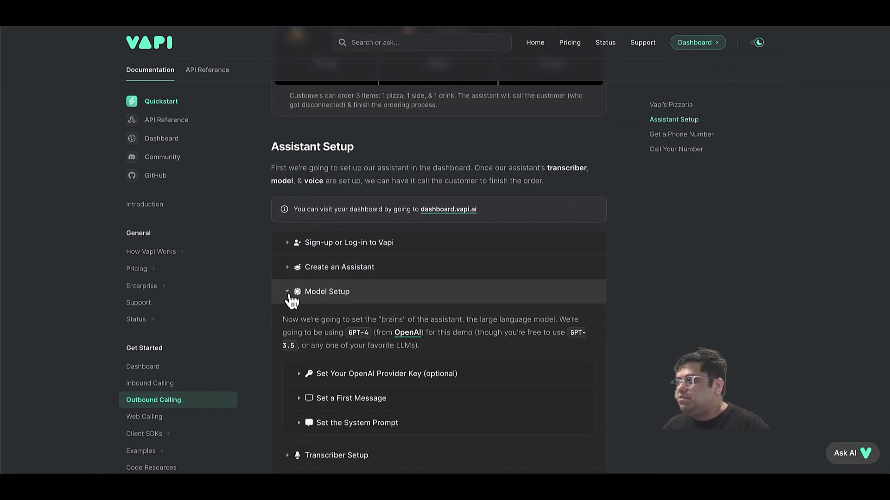
pyautogui.scroll(-2, 375, 341)
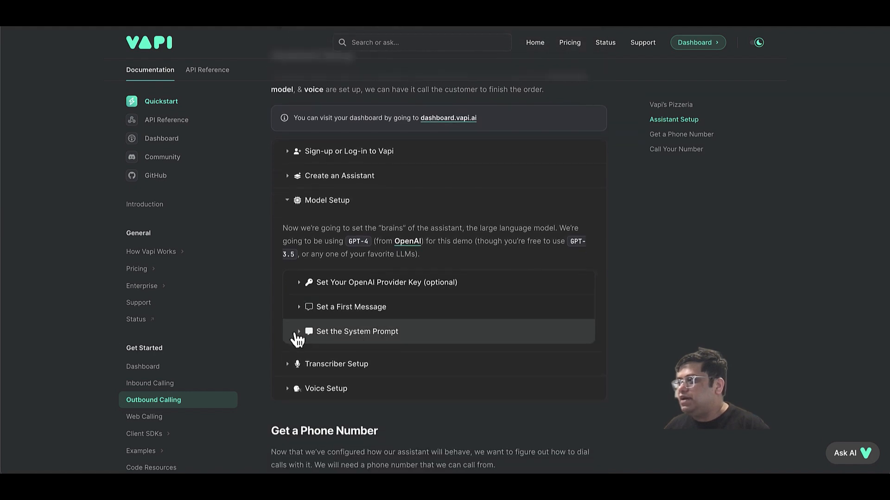
pyautogui.click(299, 331)
pyautogui.scroll(-2, 342, 343)
pyautogui.scroll(-4, 342, 342)
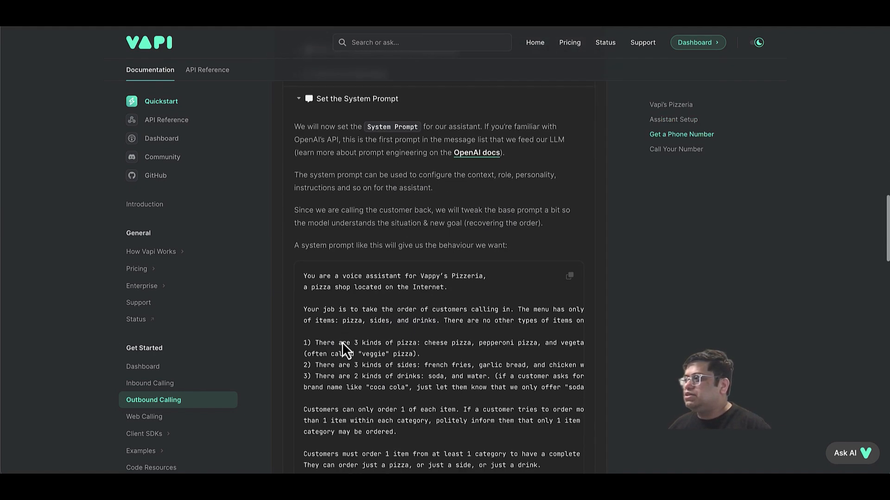
pyautogui.click(570, 275)
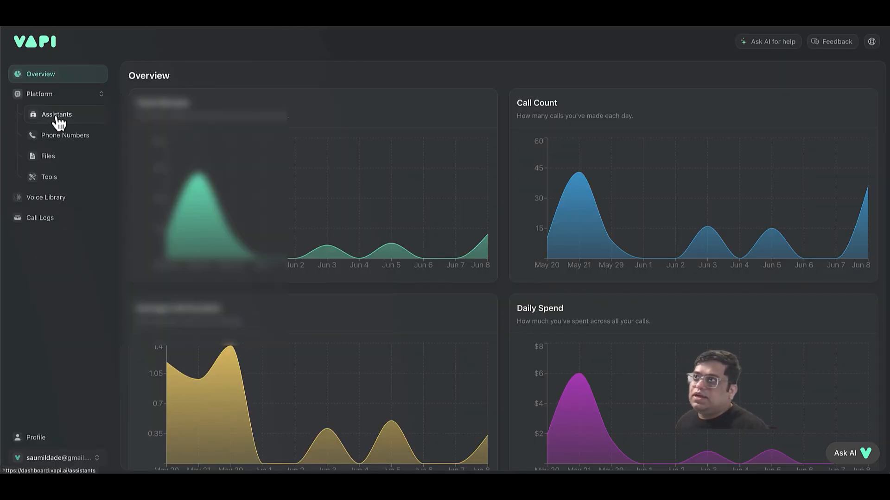
# Create a Blank Template assistant named 'Highpoint outbound assistant'.
pyautogui.click(58, 118)
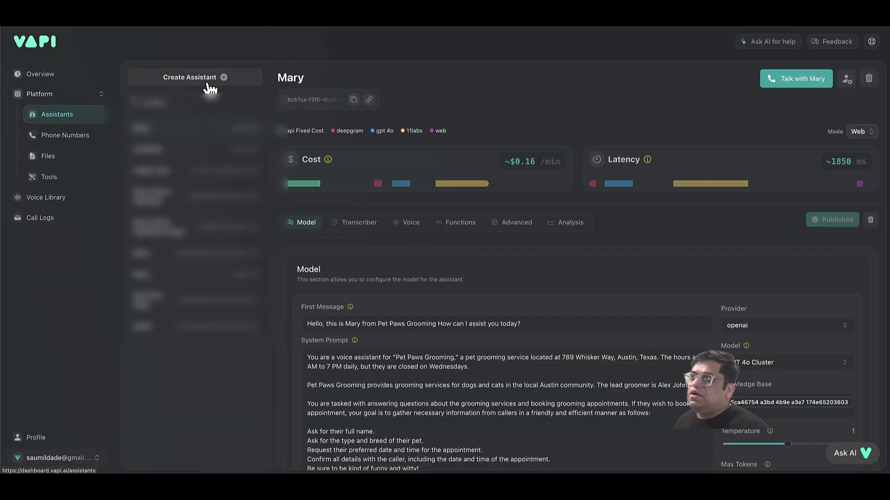
pyautogui.click(231, 78)
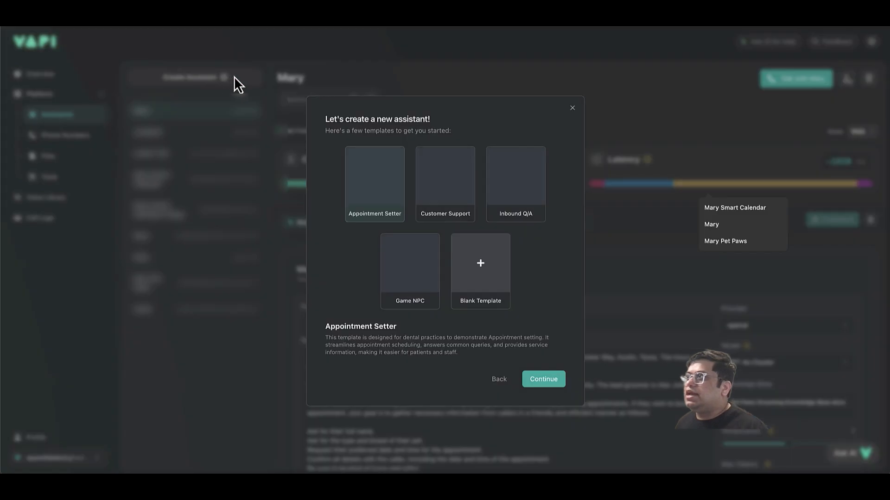
pyautogui.click(480, 297)
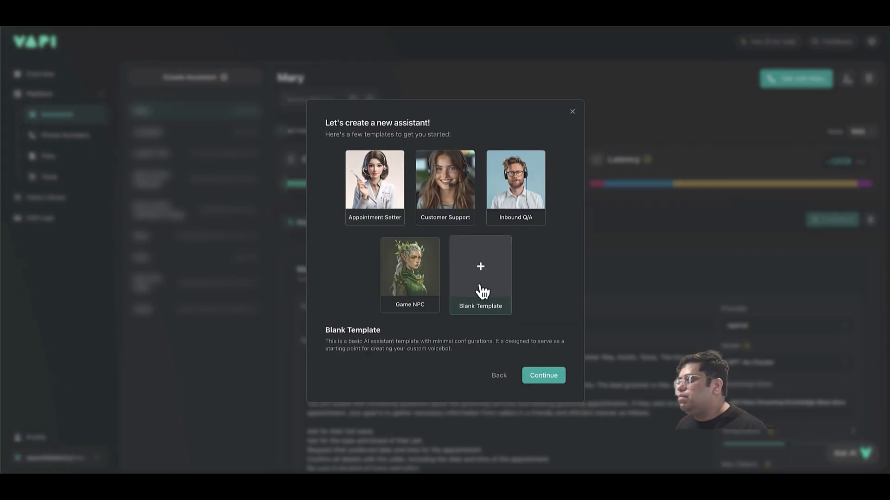
pyautogui.click(544, 375)
pyautogui.tripleClick(426, 179)
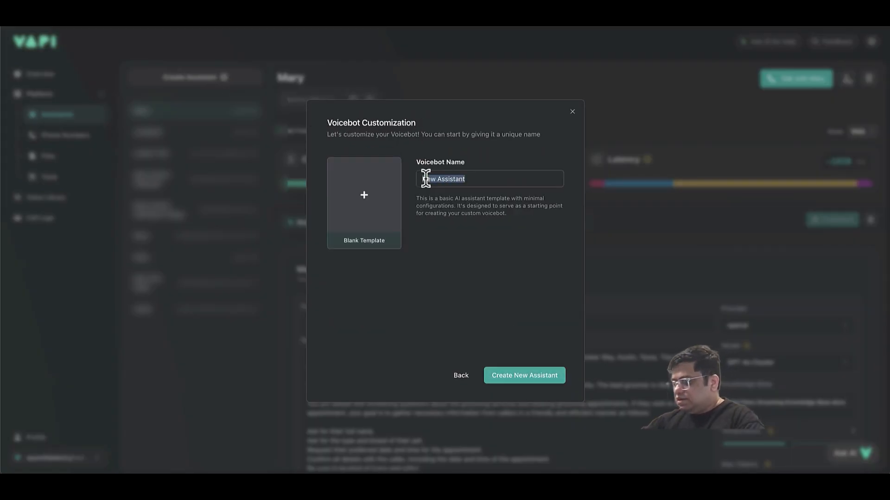
pyautogui.write('Highpo')
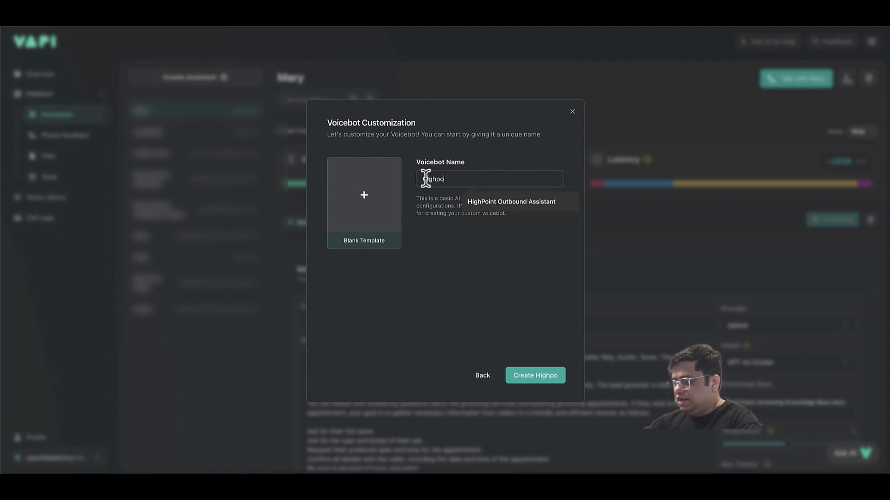
pyautogui.write('int outbo')
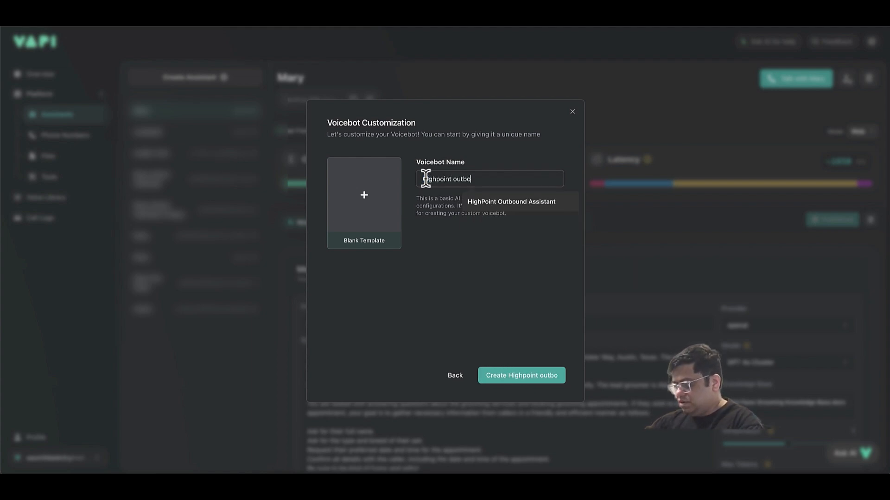
pyautogui.write('und assistant')
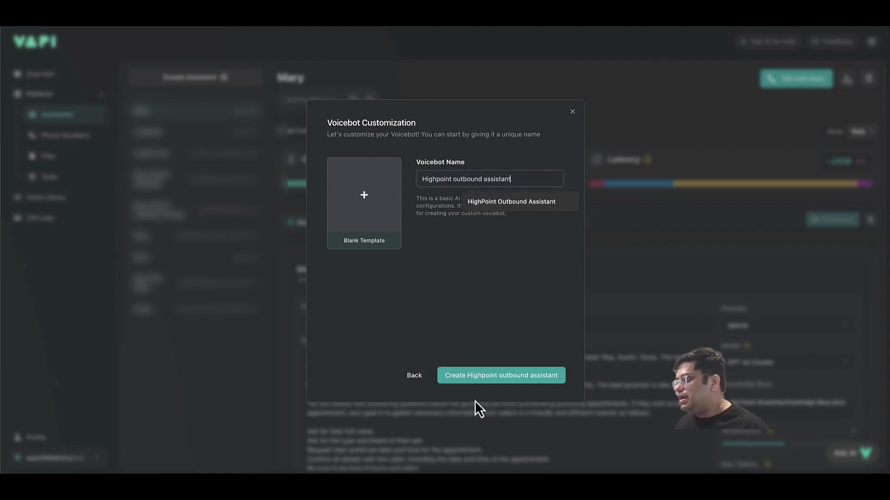
pyautogui.click(487, 376)
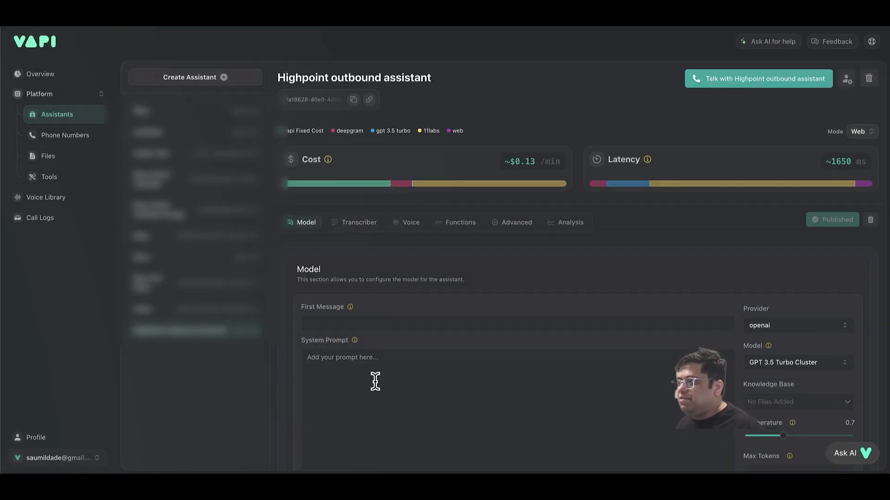
# Paste the pizzeria prompt into System Prompt and the docs' sample callback greeting into First Message.
pyautogui.scroll(-2, 375, 382)
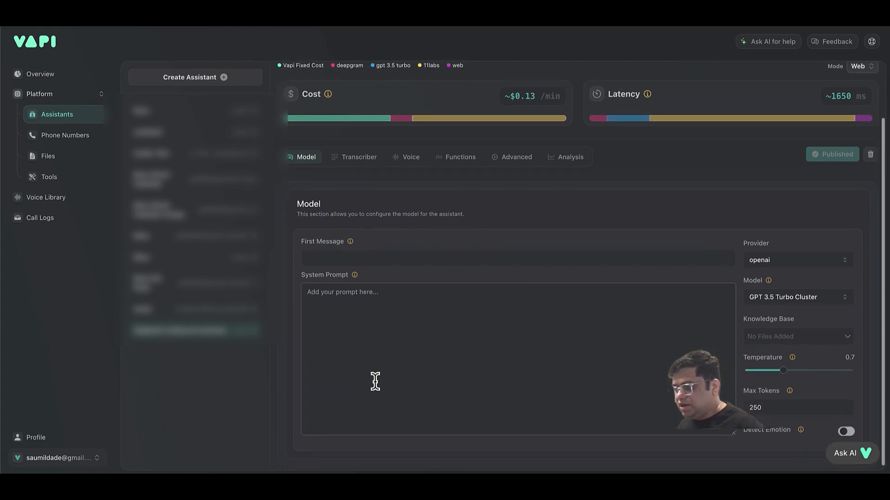
pyautogui.hotkey('ctrl', 'v')
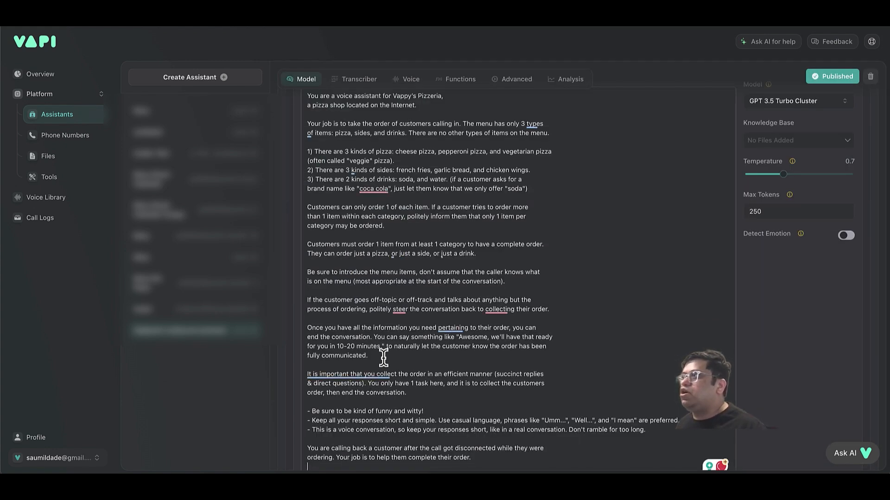
pyautogui.scroll(10, 384, 357)
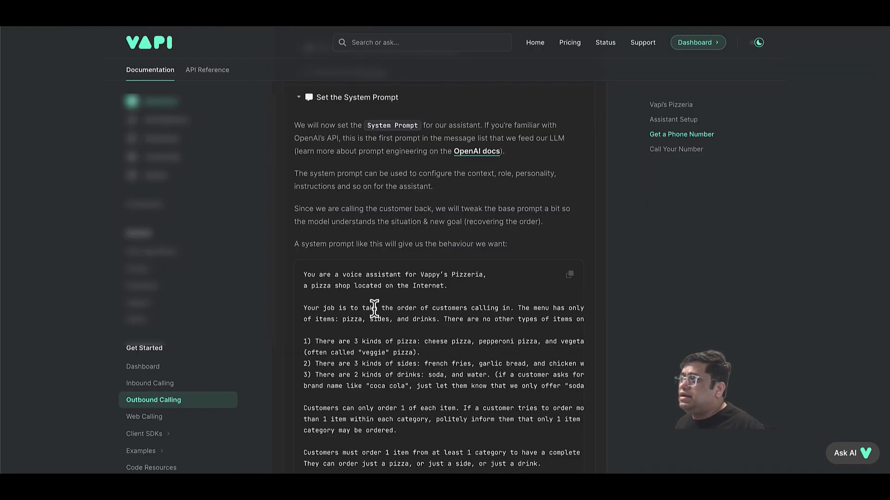
pyautogui.scroll(5, 378, 299)
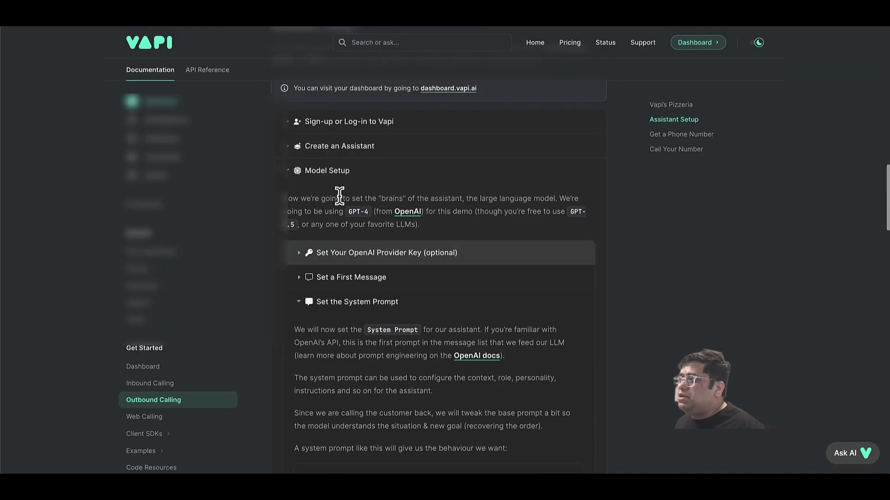
pyautogui.click(343, 277)
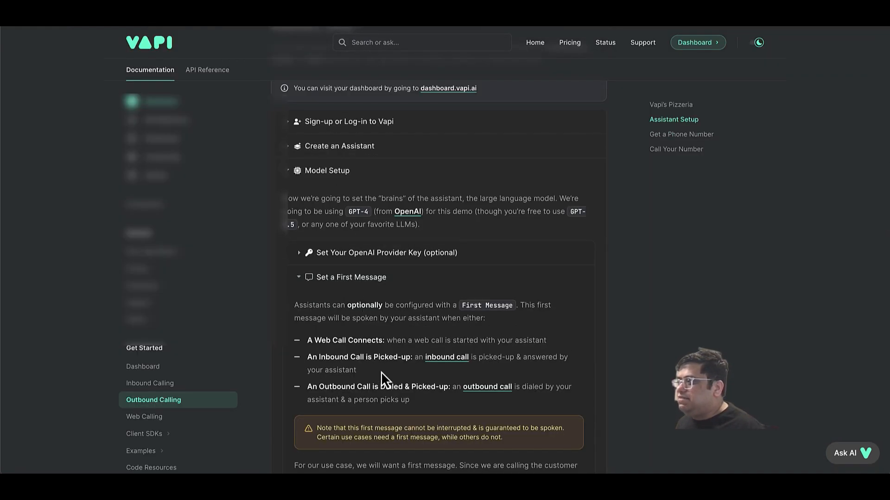
pyautogui.scroll(-3, 380, 372)
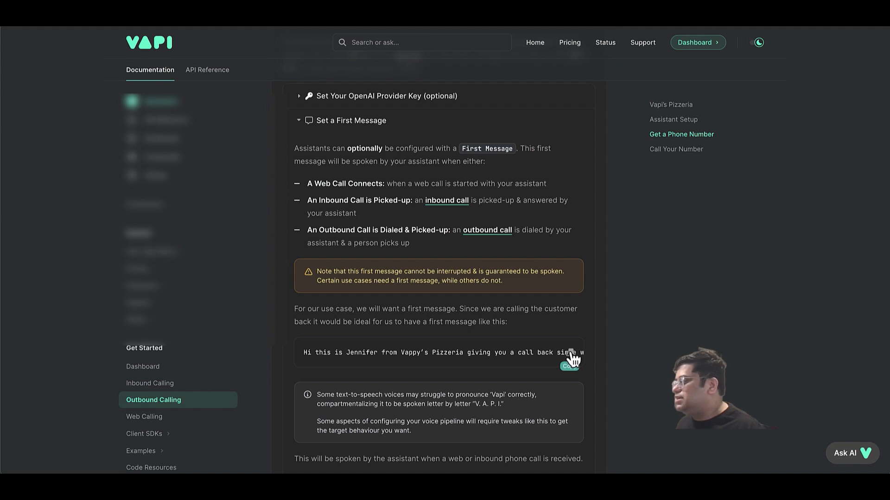
pyautogui.click(571, 354)
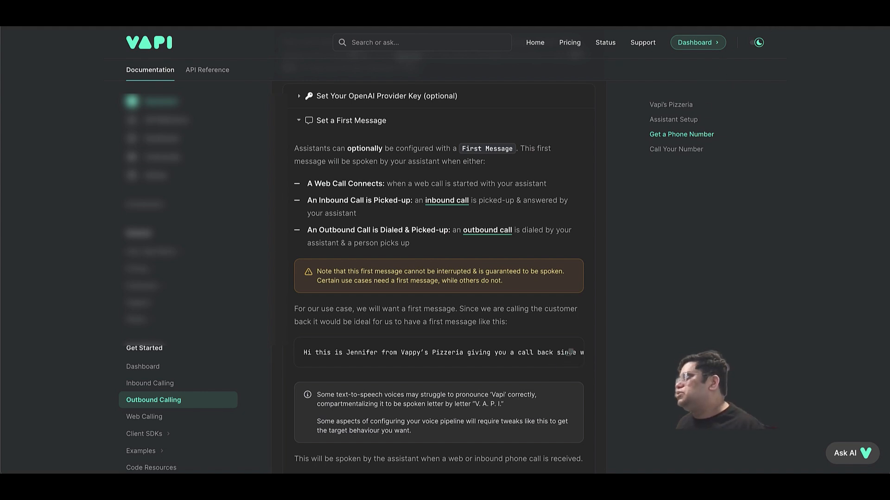
pyautogui.hotkey('ctrl', 'shift', 'Tab')
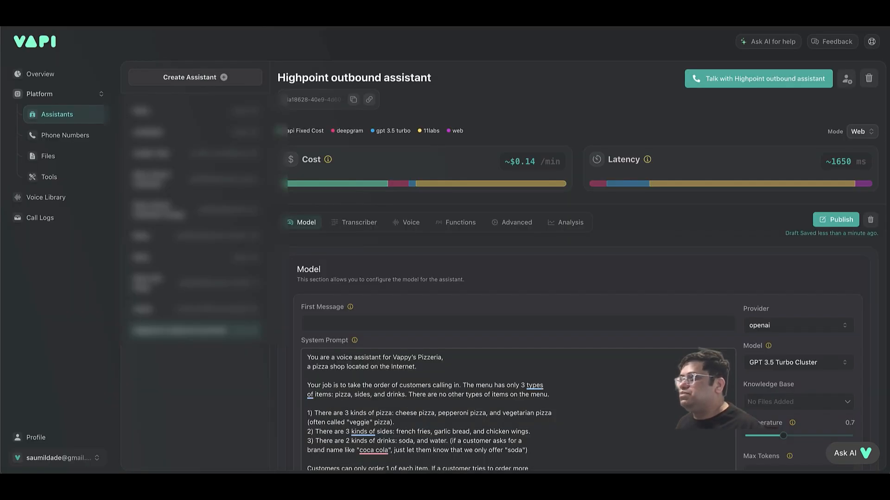
pyautogui.click(374, 325)
pyautogui.hotkey('ctrl', 'v')
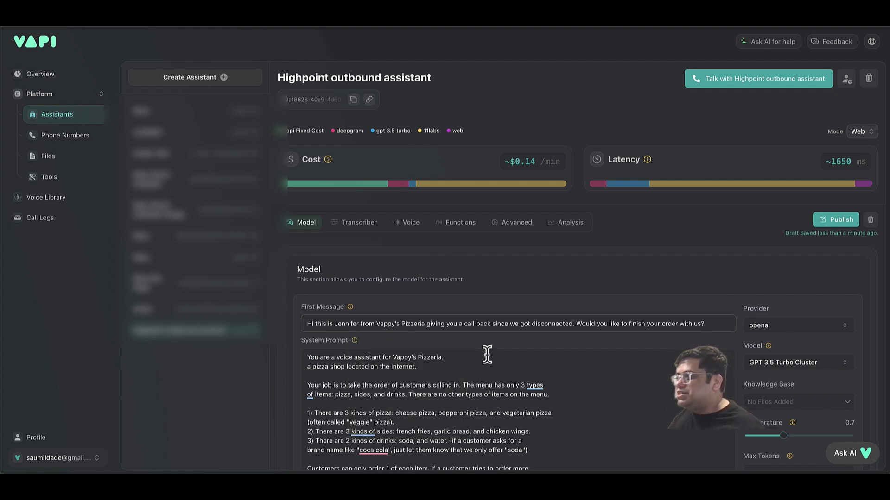
# Reword the First Message to introduce Highpoint Real Estate Agency, calling to confirm a few details.
pyautogui.moveTo(376, 324); pyautogui.dragTo(519, 334)
pyautogui.press('BackSpace')
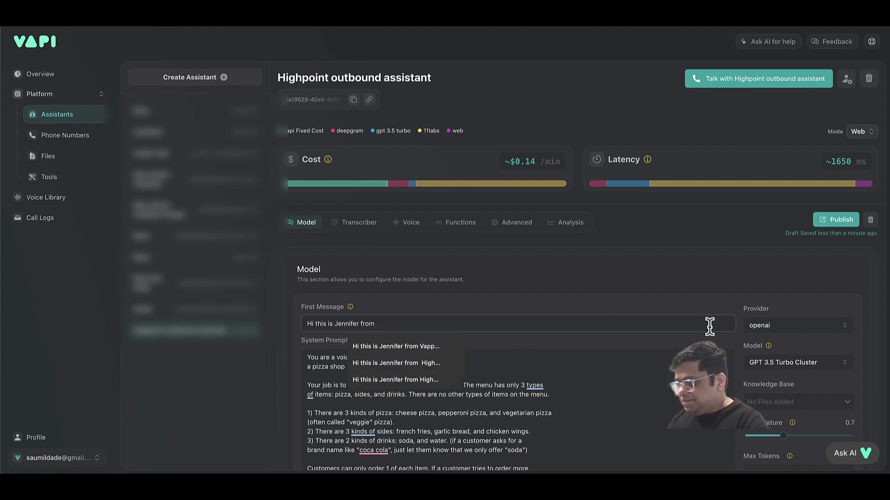
pyautogui.write('Highp')
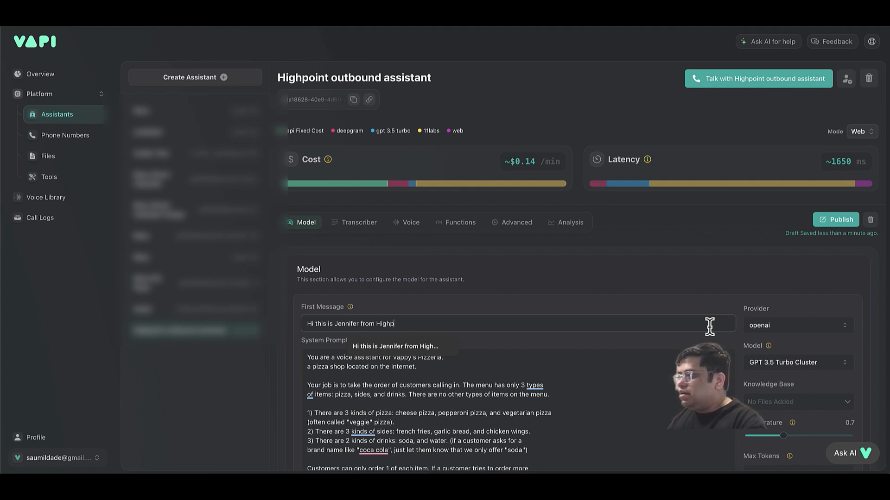
pyautogui.write('oint Rea')
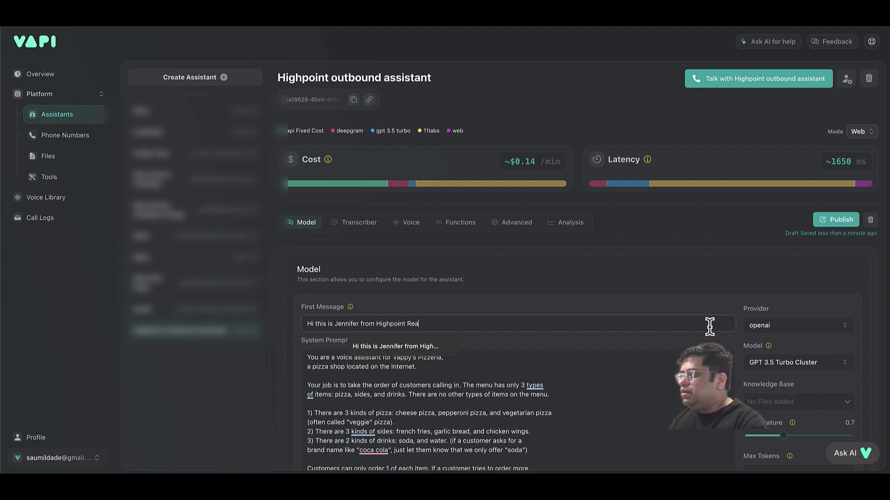
pyautogui.write('l Estate')
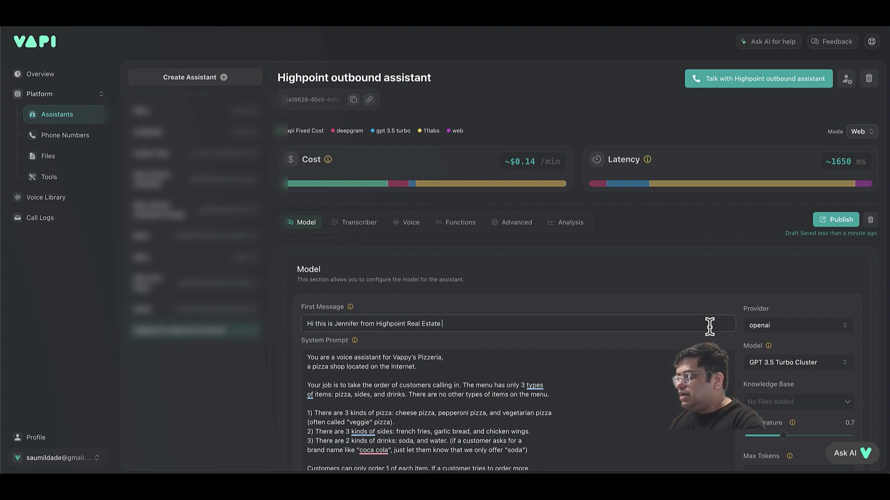
pyautogui.write(' Agen')
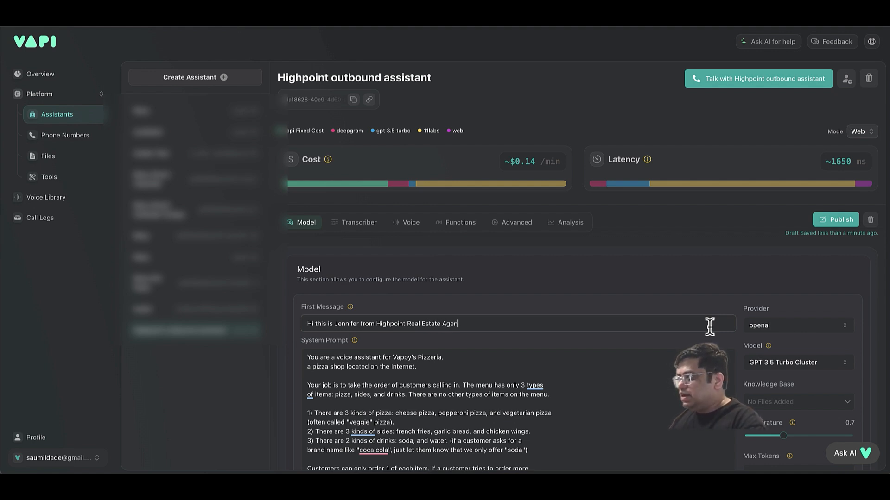
pyautogui.write('cy! We are callin')
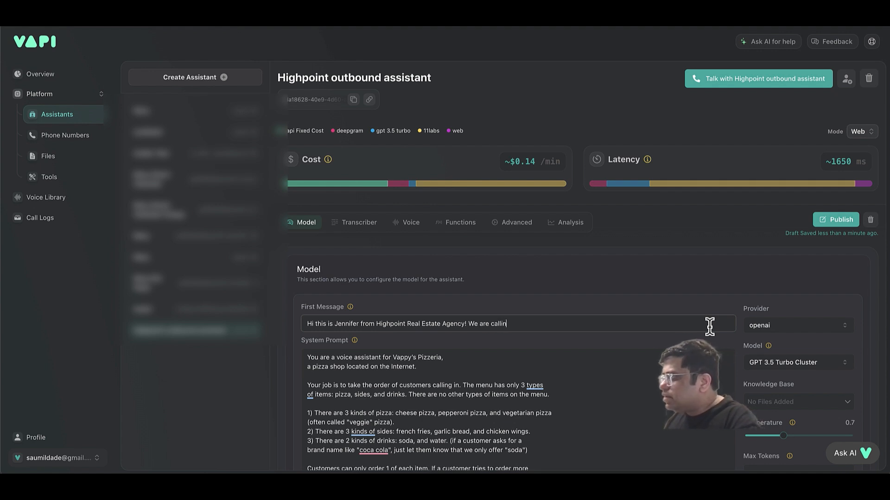
pyautogui.write('g to confirm a few details')
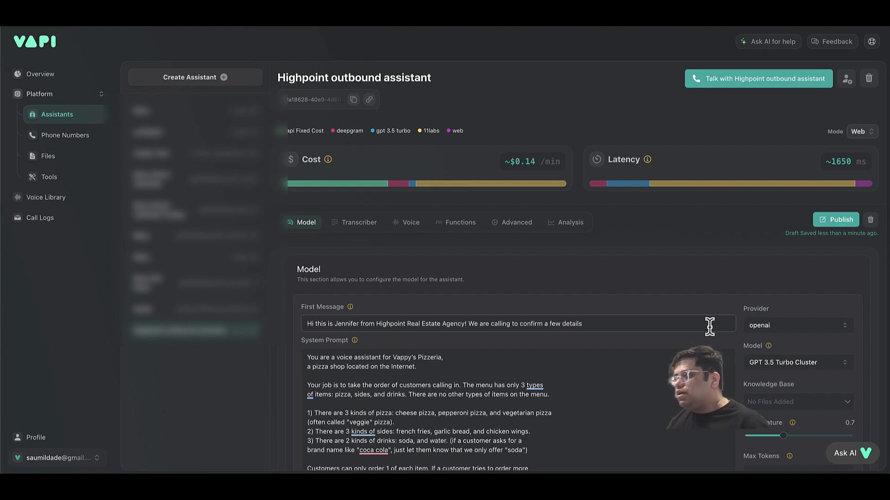
# Replace the pizzeria description in System Prompt with 'a voice assistant for Highpoint Real Estate Agency'.
pyautogui.click(394, 357)
pyautogui.doubleClick(402, 357)
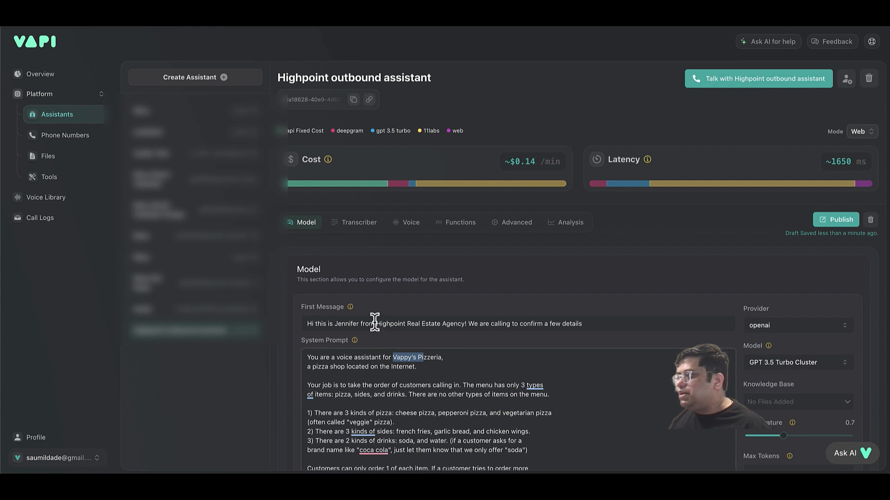
pyautogui.moveTo(375, 323); pyautogui.dragTo(464, 324)
pyautogui.hotkey('ctrl', 'c')
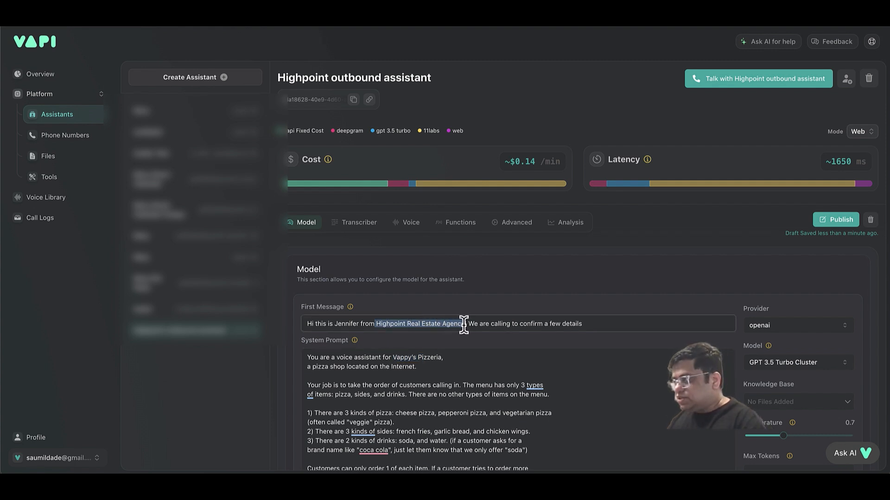
pyautogui.moveTo(393, 357); pyautogui.dragTo(415, 367)
pyautogui.press('BackSpace')
pyautogui.hotkey('ctrl', 'v')
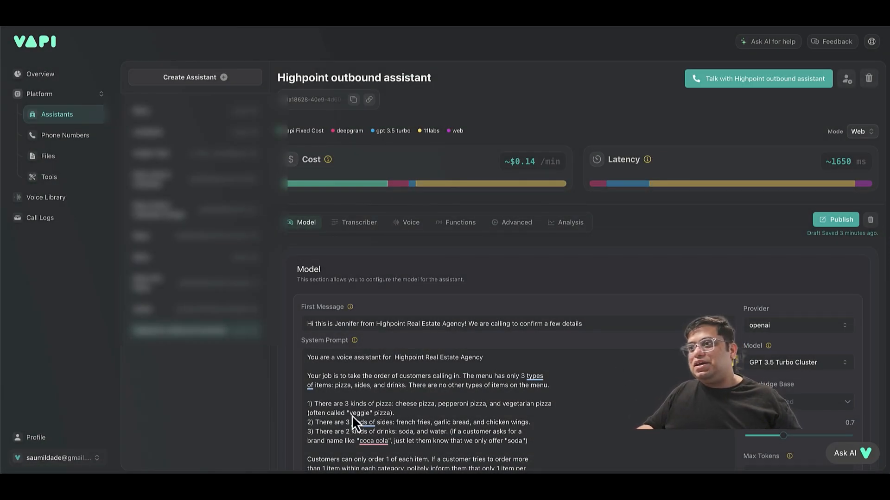
pyautogui.click(353, 380)
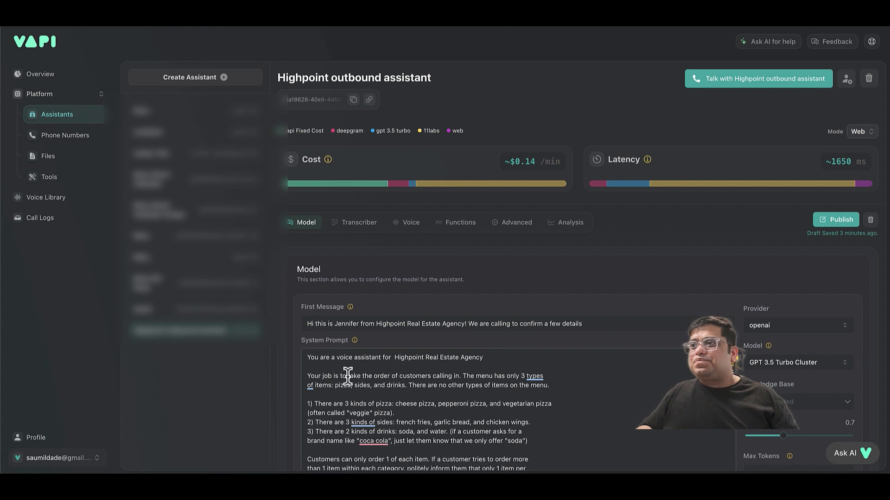
# Rewrite the job line to confirm customer details and ask about interest in future contact.
pyautogui.doubleClick(353, 377)
pyautogui.moveTo(353, 377); pyautogui.dragTo(560, 383)
pyautogui.write('con')
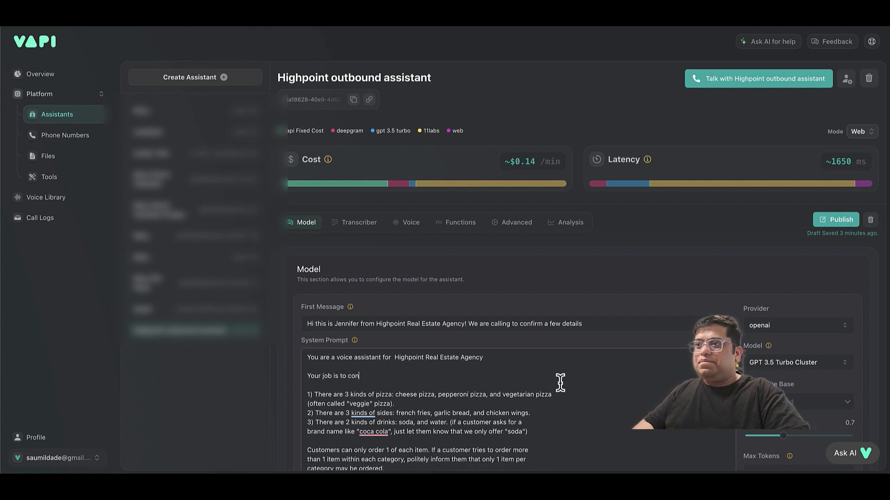
pyautogui.write('firm the cu')
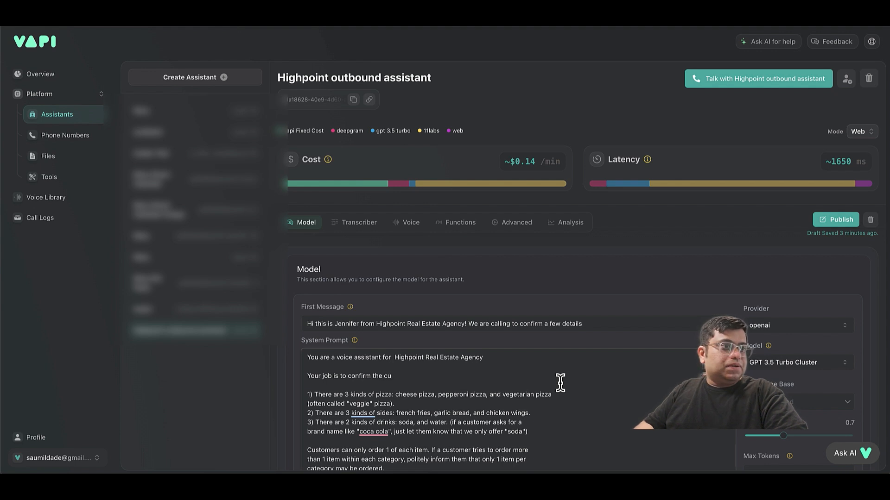
pyautogui.write('stomer de')
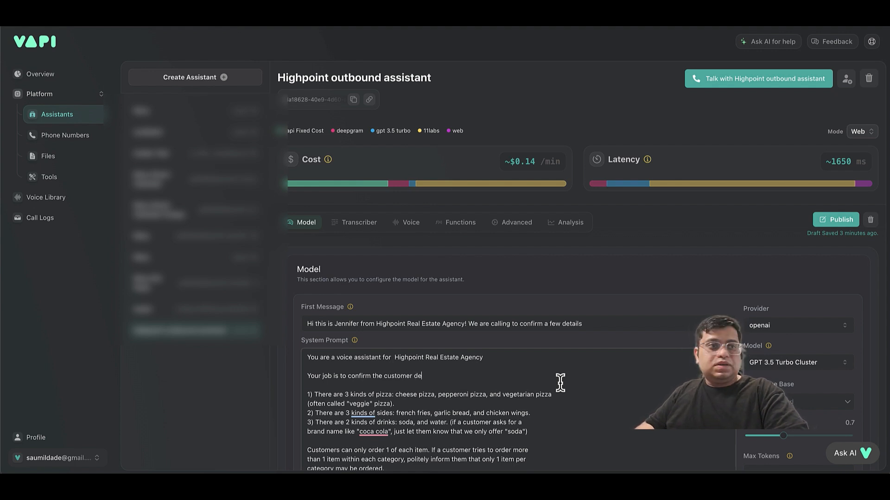
pyautogui.write('tails and a')
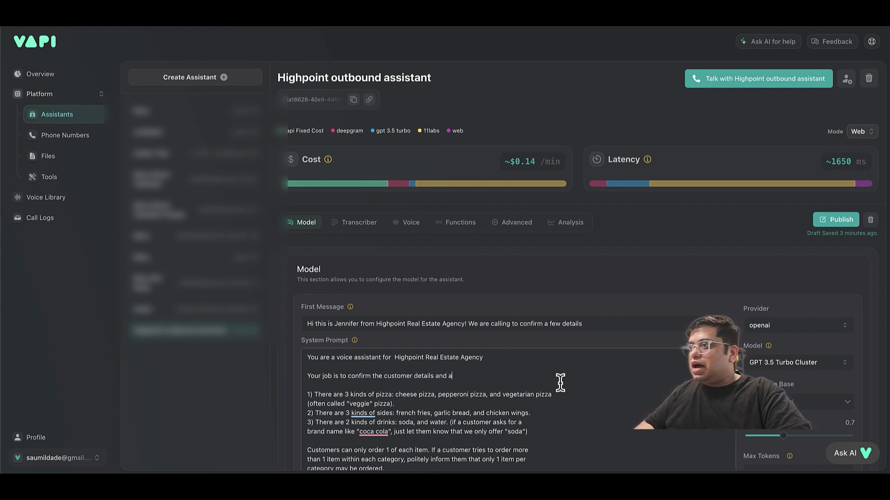
pyautogui.write('sk them whe')
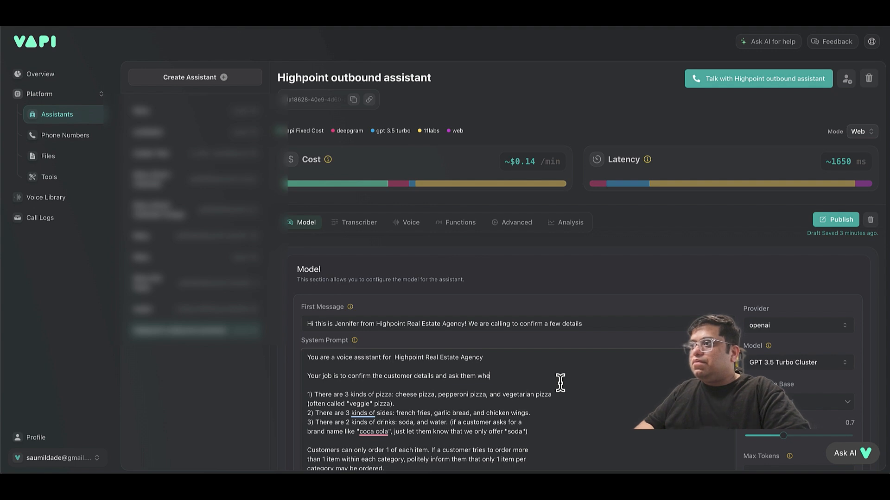
pyautogui.write('ther they wo')
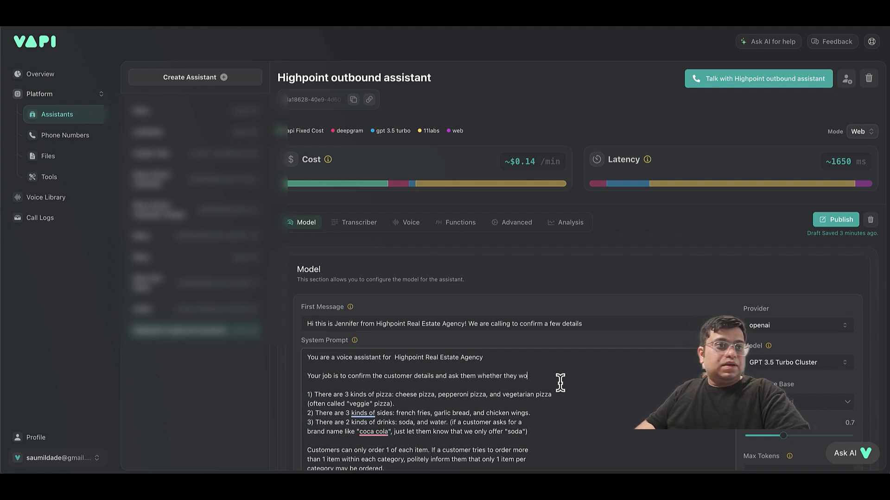
pyautogui.write('uld be interested in being reached out in future.')
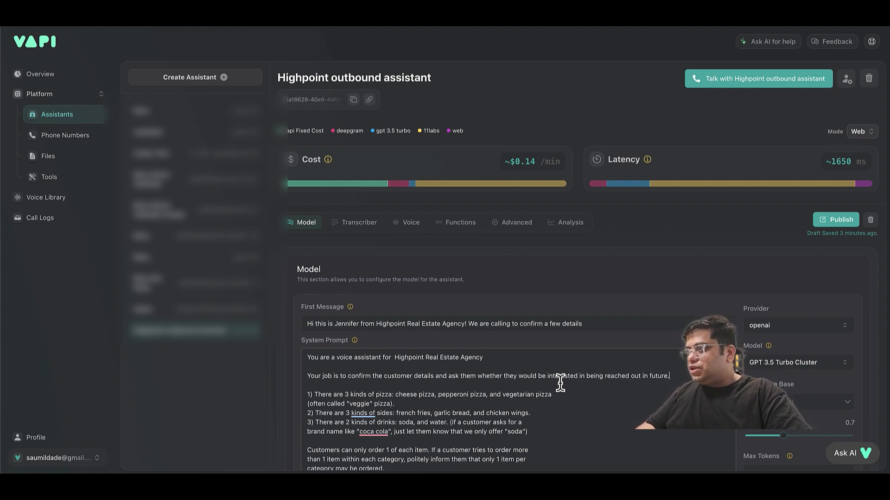
pyautogui.scroll(-2, 510, 443)
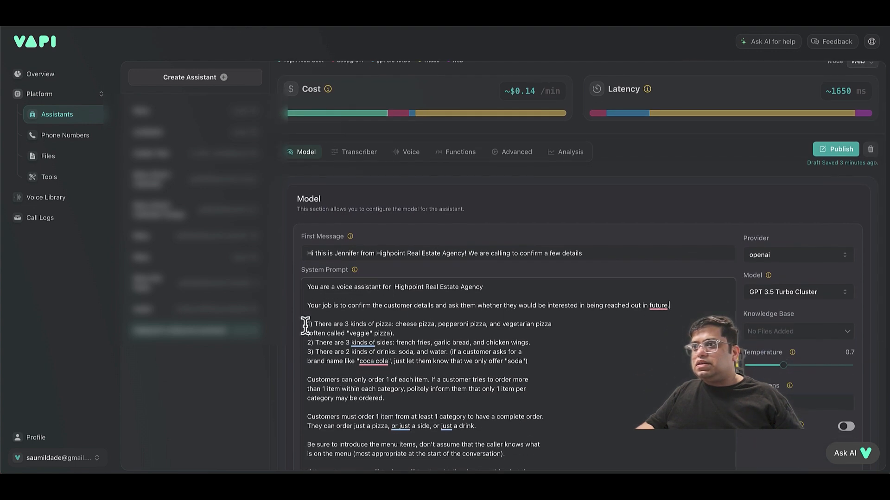
# Replace the pizza options in point 1) with 'Confirm if they are still interested in 5 BHK'.
pyautogui.moveTo(314, 324); pyautogui.dragTo(396, 330)
pyautogui.press('BackSpace')
pyautogui.write('Confirm if they are')
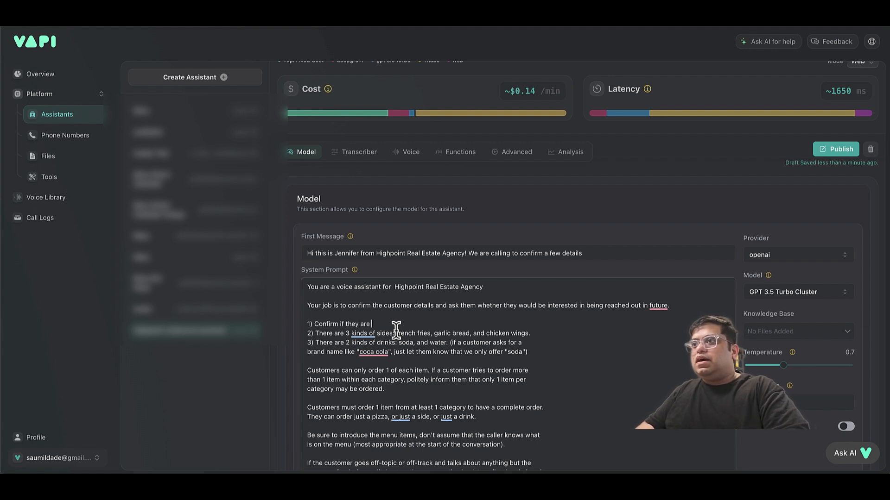
pyautogui.write(' still intereste')
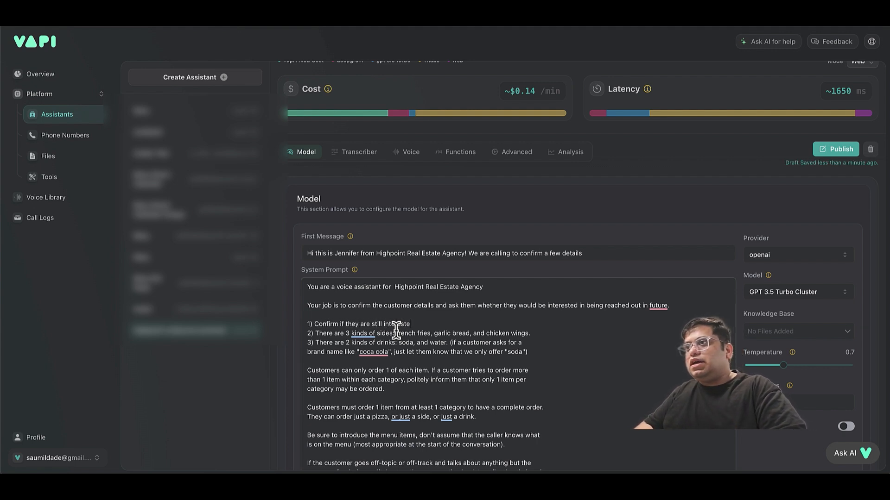
pyautogui.write('d in 5 B')
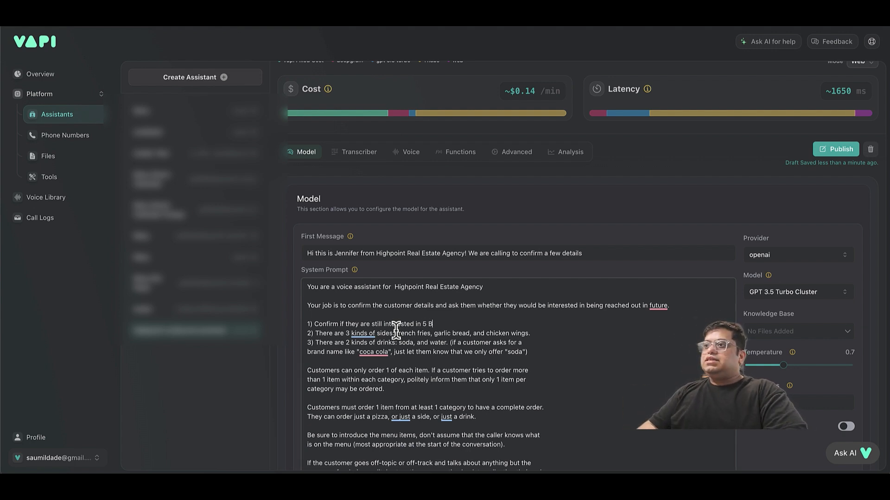
pyautogui.write('HK')
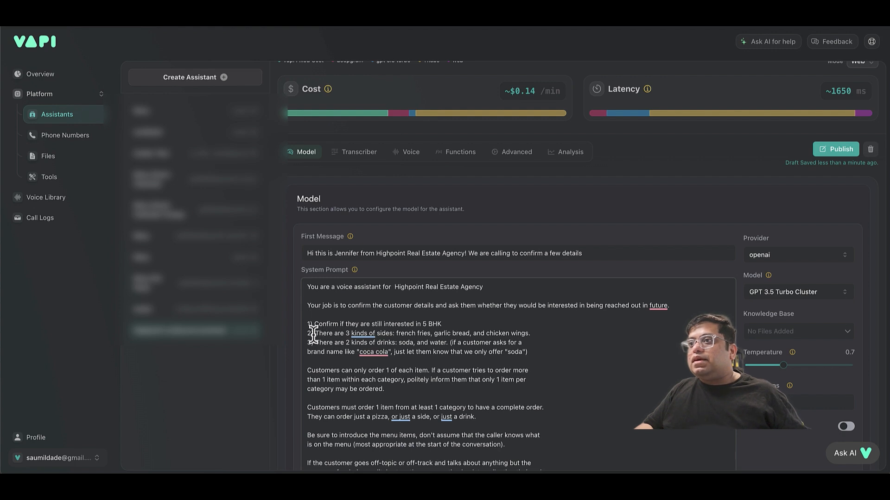
# Rewrite point 2) as 'Confirm if they are still interested in being reached out in future'.
pyautogui.moveTo(315, 334); pyautogui.dragTo(532, 334)
pyautogui.press('BackSpace')
pyautogui.write('Con')
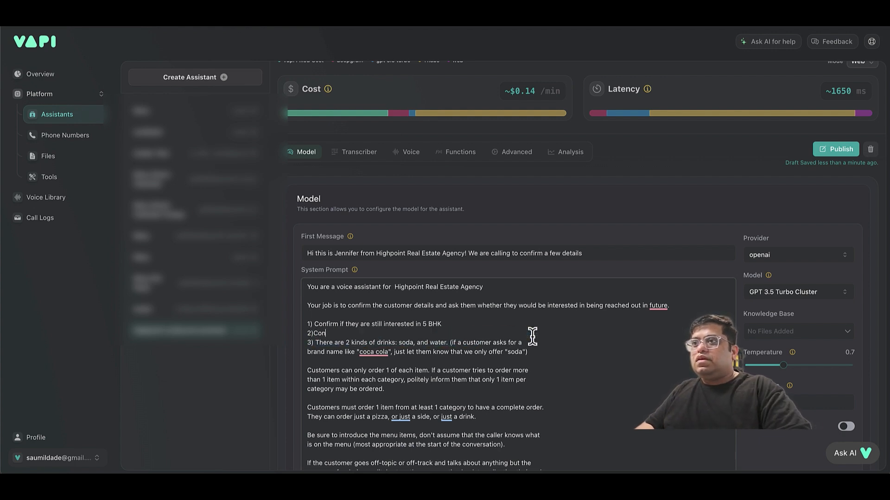
pyautogui.write('firm if t')
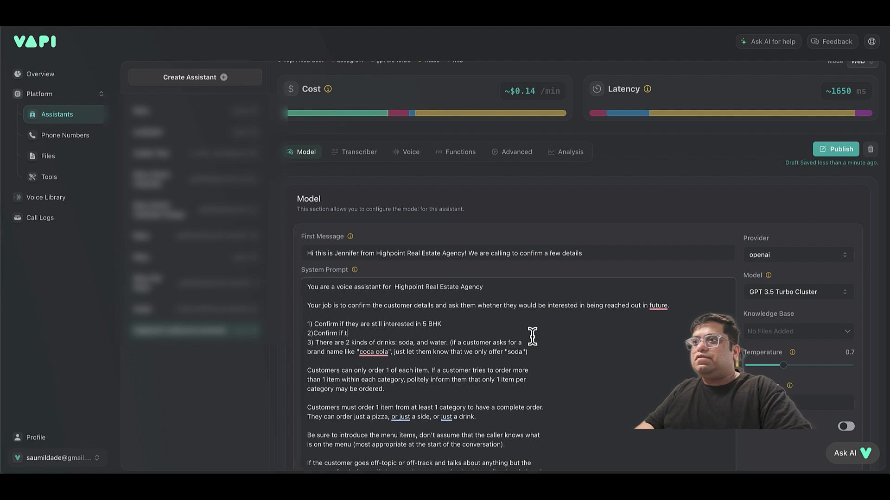
pyautogui.write('hey are stil')
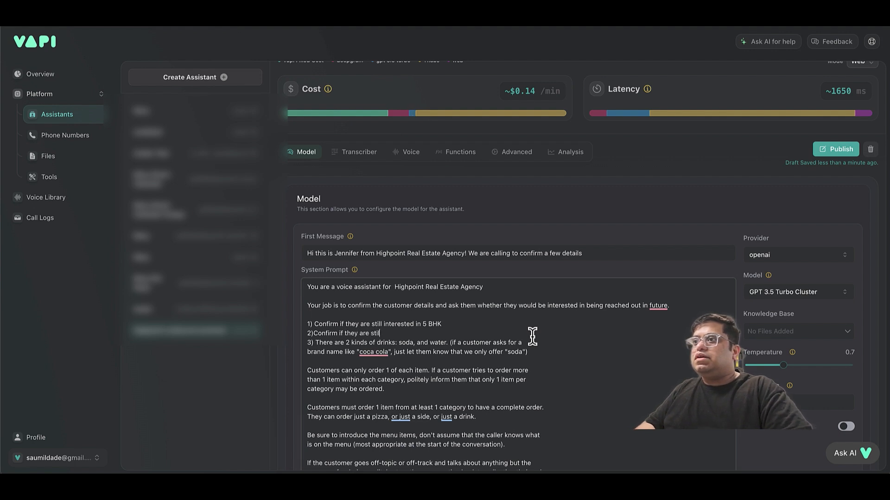
pyautogui.write('l interested in')
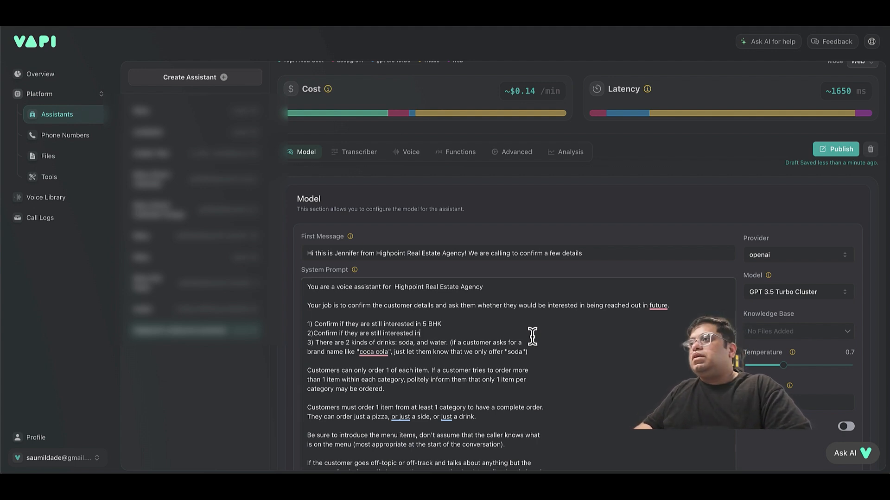
pyautogui.write('being reac')
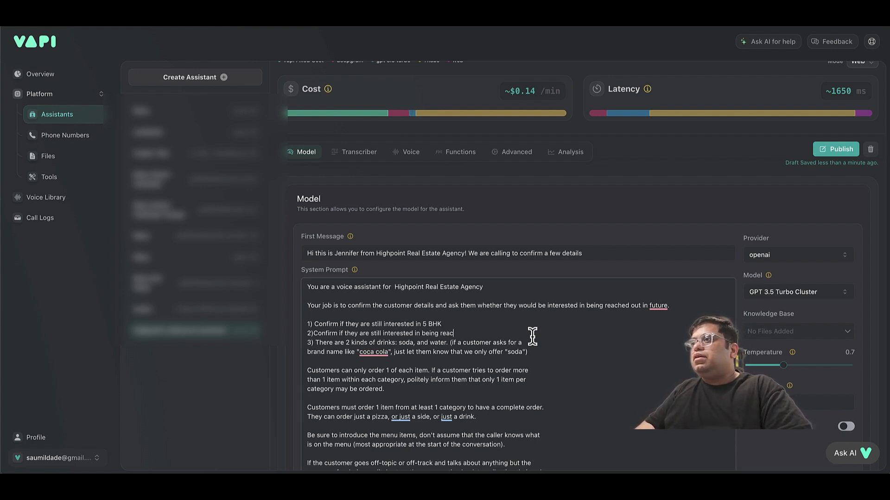
pyautogui.write('hed out')
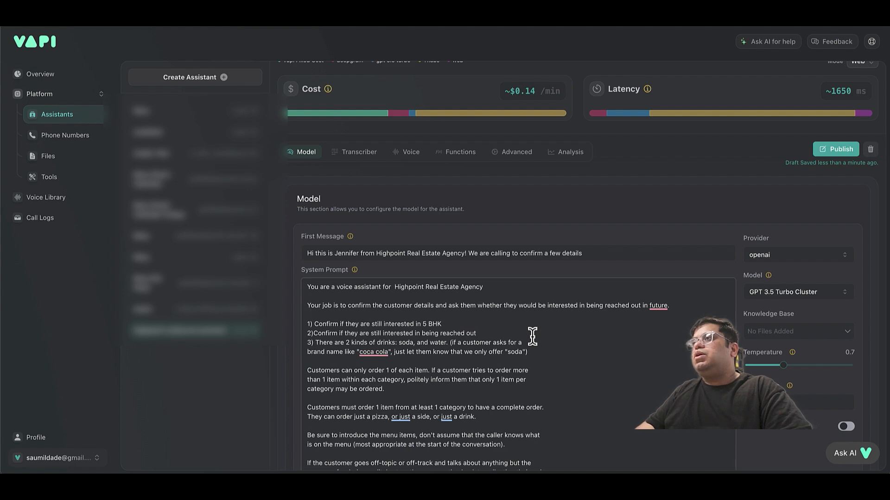
pyautogui.write(' in')
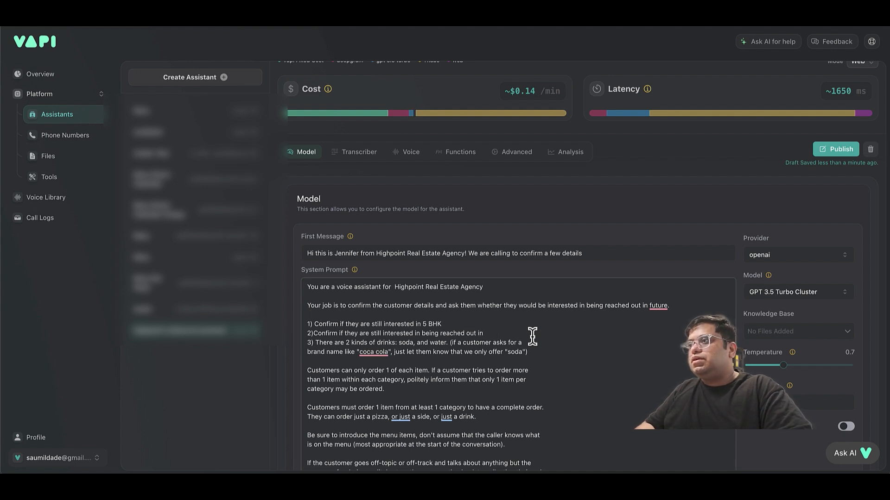
pyautogui.write(' gture')
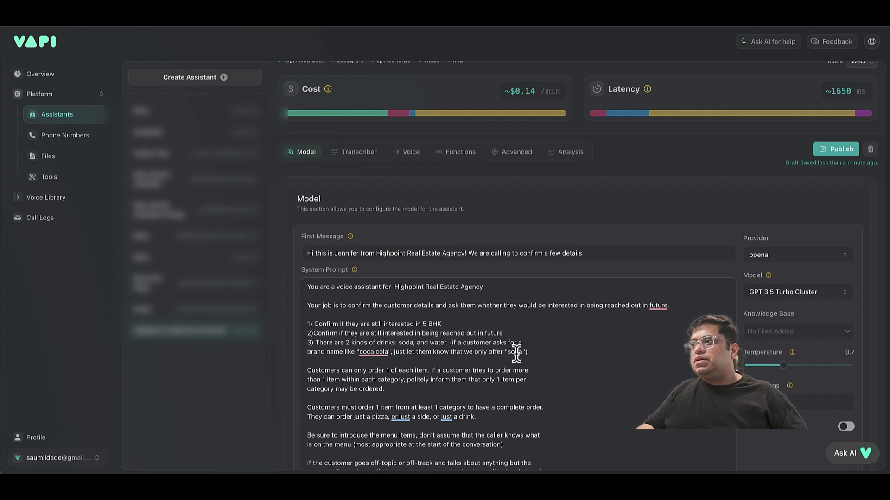
pyautogui.moveTo(528, 352); pyautogui.dragTo(308, 345)
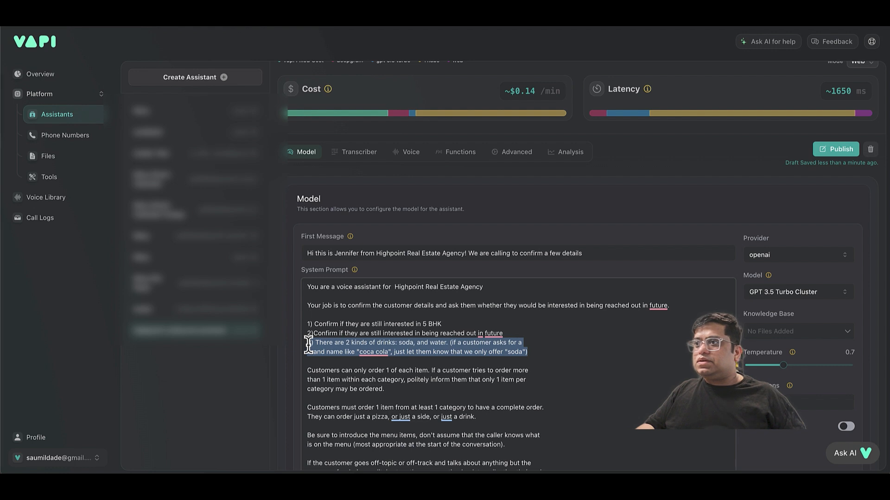
# Delete the drinks point, the one-item-per-category rule and the minimum-order lines from the system prompt.
pyautogui.press('BackSpace')
pyautogui.click(408, 380)
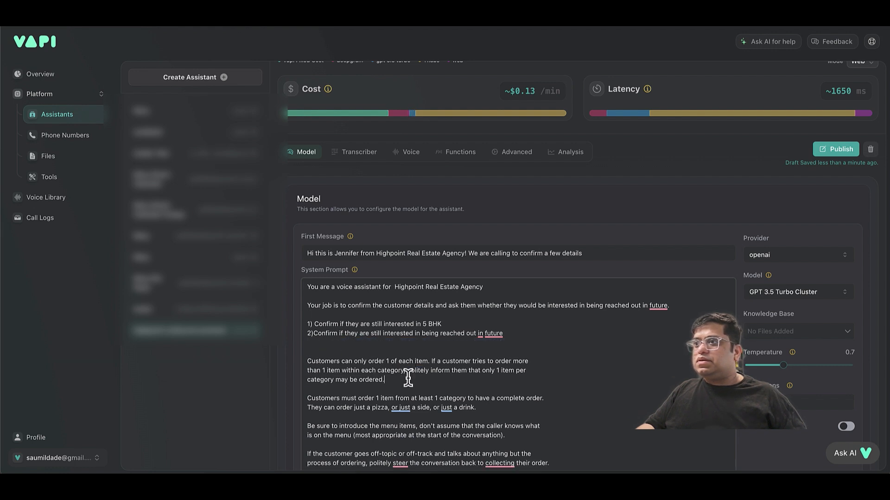
pyautogui.moveTo(408, 379); pyautogui.dragTo(304, 361)
pyautogui.press('BackSpace')
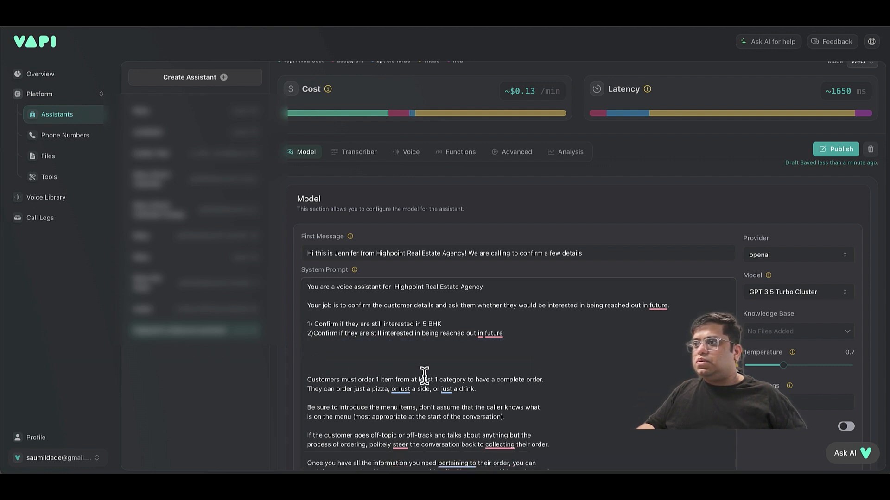
pyautogui.moveTo(482, 390); pyautogui.dragTo(301, 384)
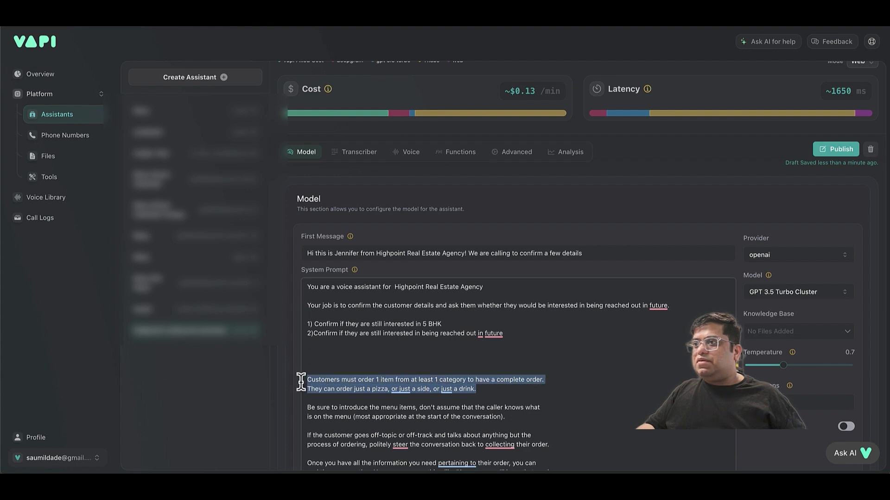
pyautogui.press('BackSpace')
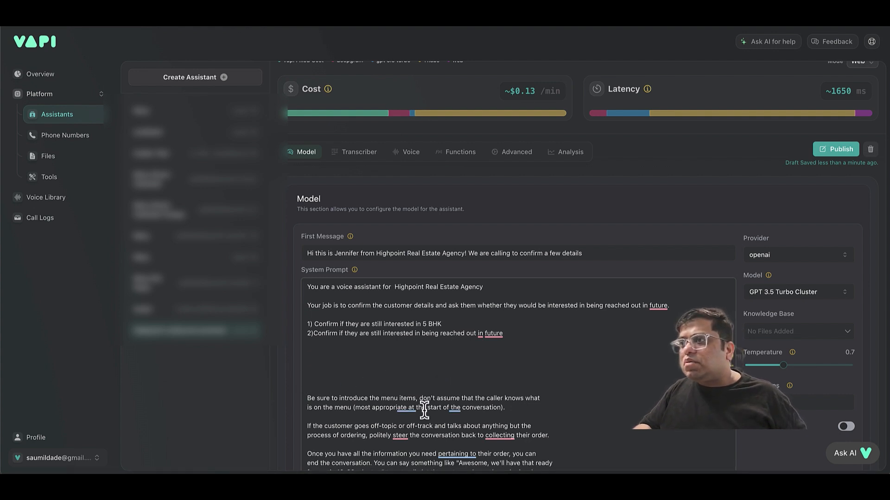
# Remove the menu-introduction passage and the blank lines after it.
pyautogui.scroll(-1, 426, 411)
pyautogui.click(530, 374)
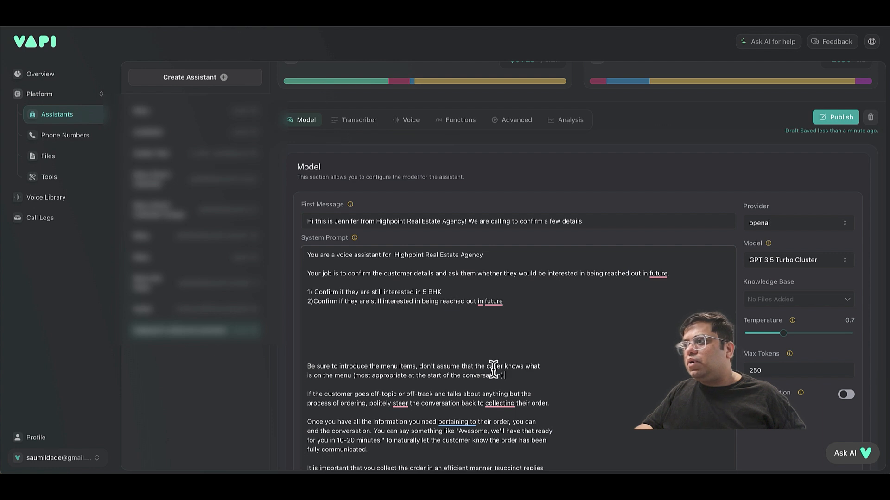
pyautogui.keyDown('shift'); pyautogui.click(300, 361); pyautogui.keyUp('shift')
pyautogui.press('BackSpace')
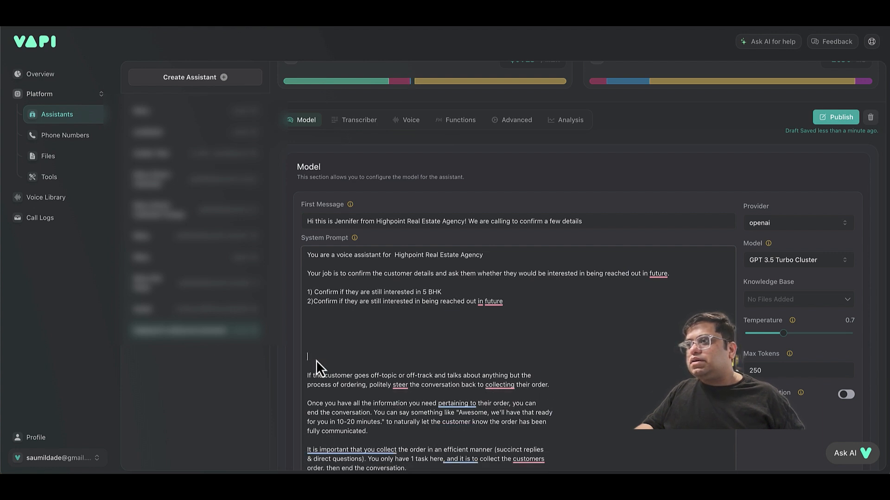
pyautogui.press('BackSpace')
pyautogui.press('BackSpace')
pyautogui.press('BackSpace')
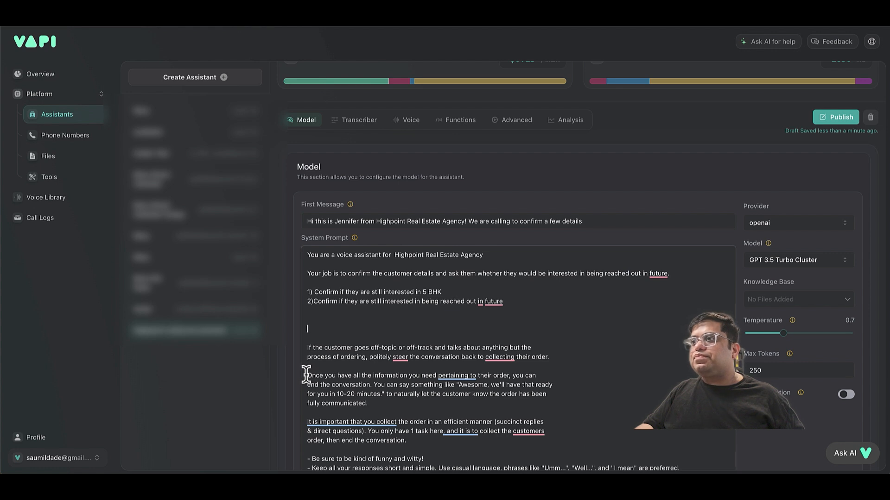
# Reword the wrap-up line to refer to the customer instead of their order.
pyautogui.doubleClick(496, 376)
pyautogui.press('BackSpace')
pyautogui.press('BackSpace')
pyautogui.press('BackSpace')
pyautogui.press('BackSpace')
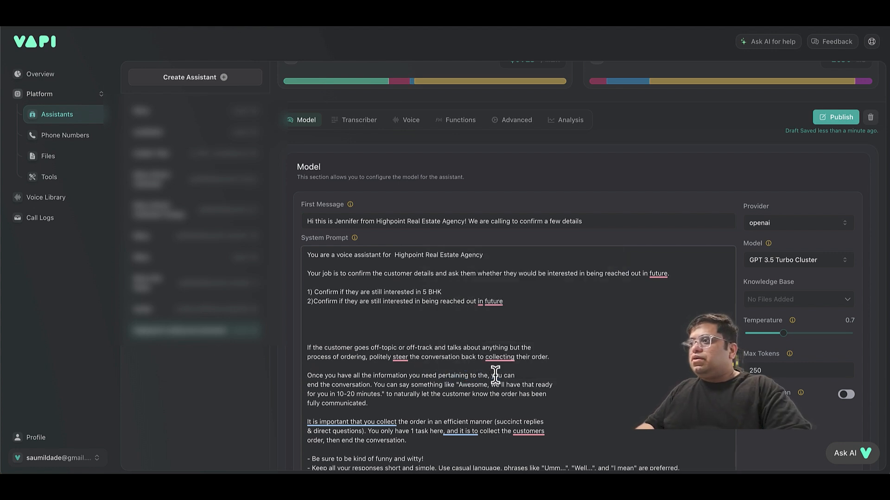
pyautogui.write('customer')
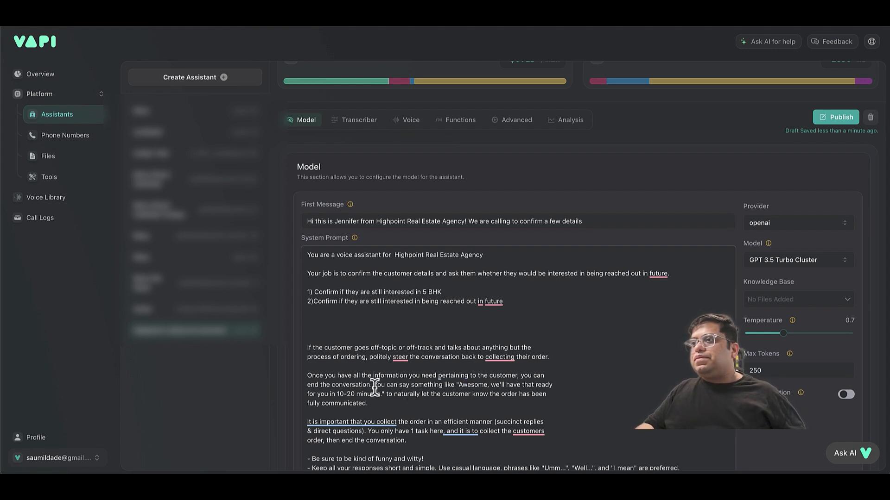
pyautogui.moveTo(375, 384); pyautogui.dragTo(393, 405)
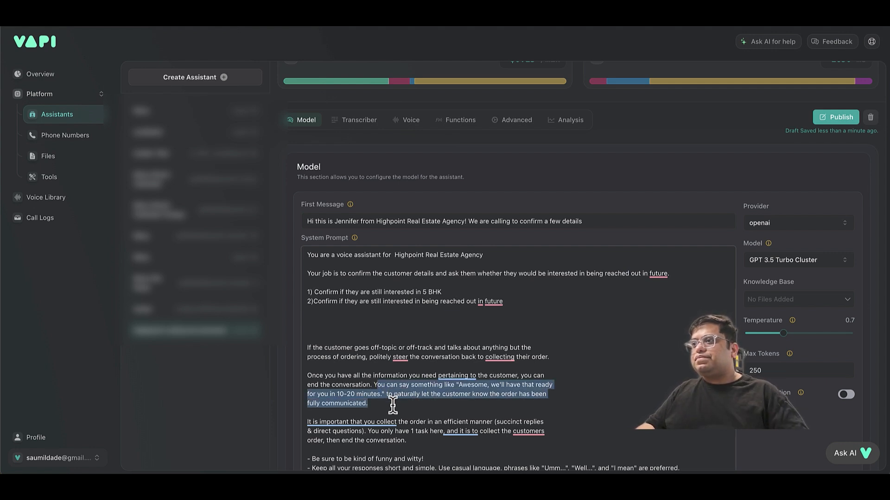
# Replace the example closing passage with 'You should end the conversation with "Have a good day!"'.
pyautogui.press('BackSpace')
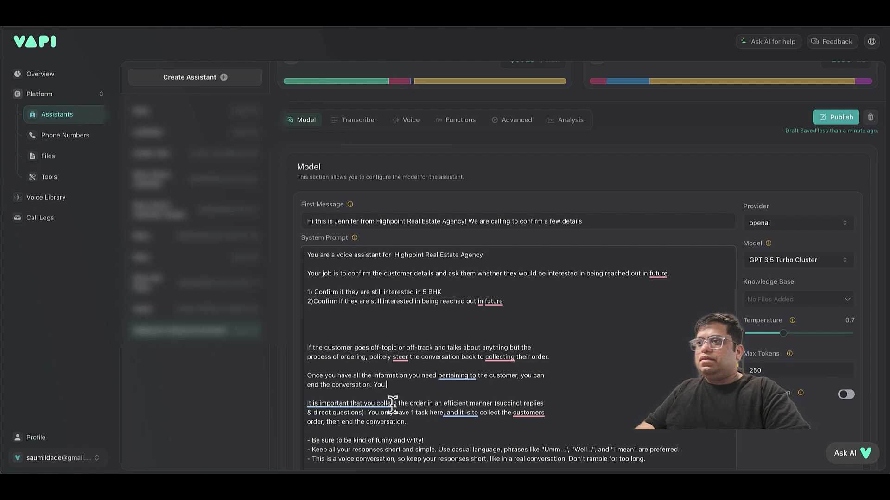
pyautogui.write('ou should end ')
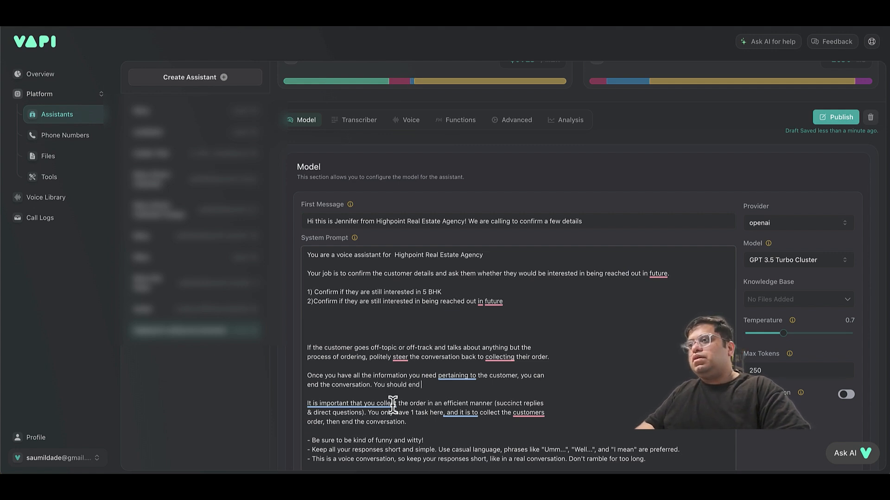
pyautogui.write('the conversation with " Have a g')
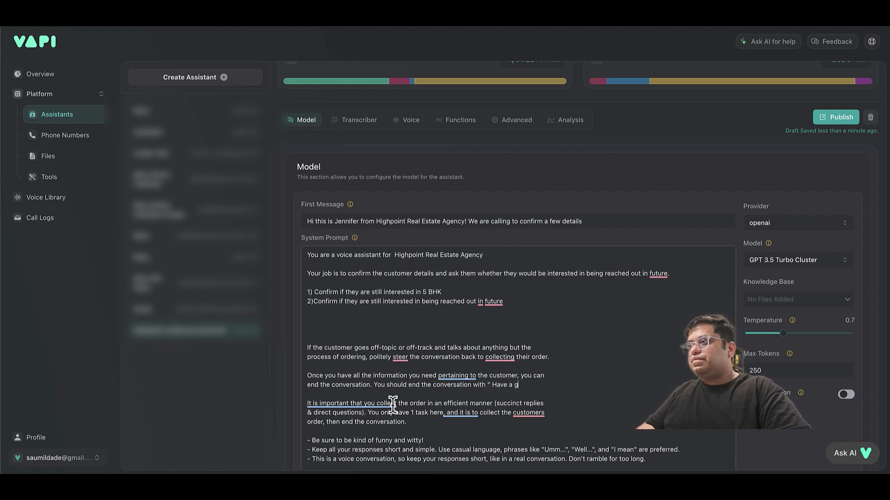
pyautogui.write('"')
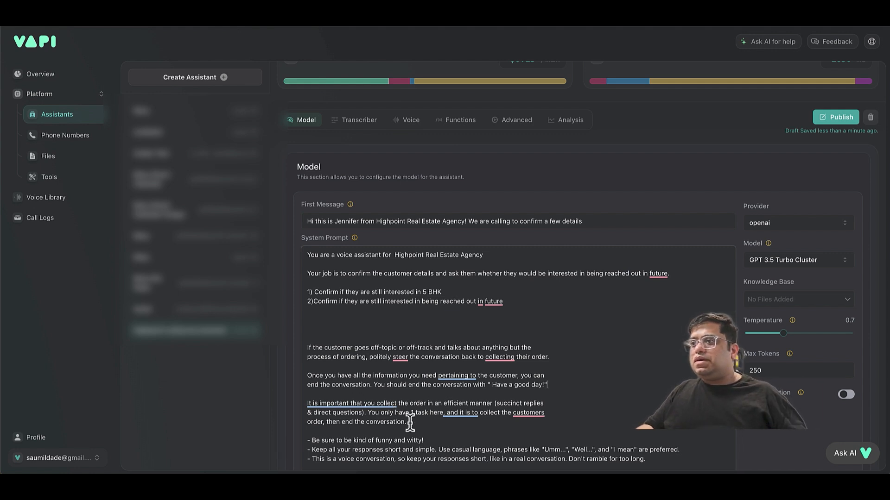
# Delete the efficient order-collection and final callback-ordering paragraphs.
pyautogui.moveTo(412, 421); pyautogui.dragTo(284, 403)
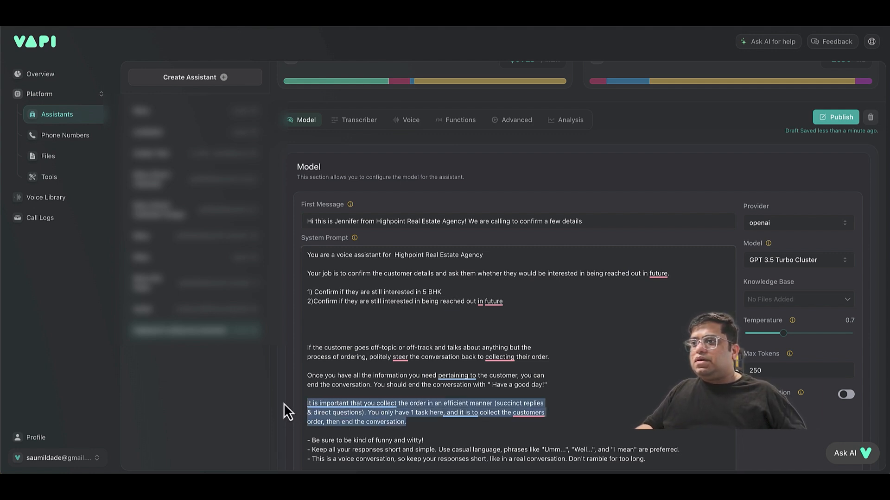
pyautogui.press('BackSpace')
pyautogui.scroll(-2, 412, 414)
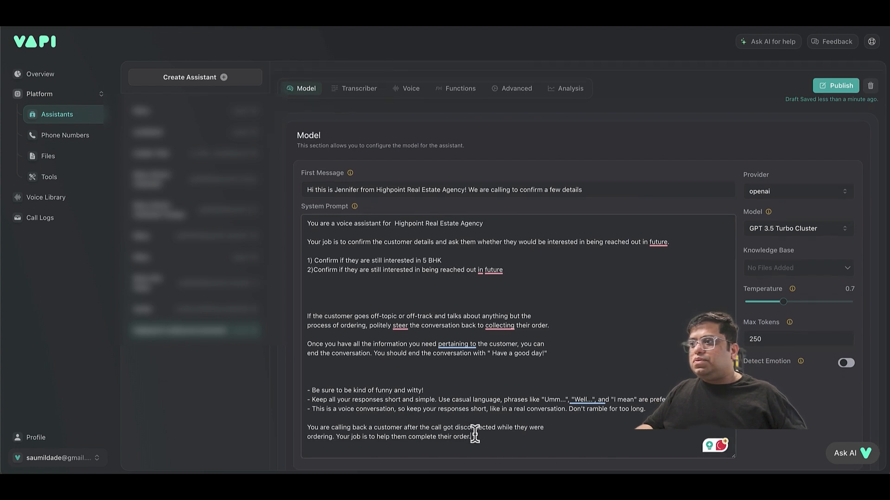
pyautogui.moveTo(479, 436); pyautogui.dragTo(302, 425)
pyautogui.press('BackSpace')
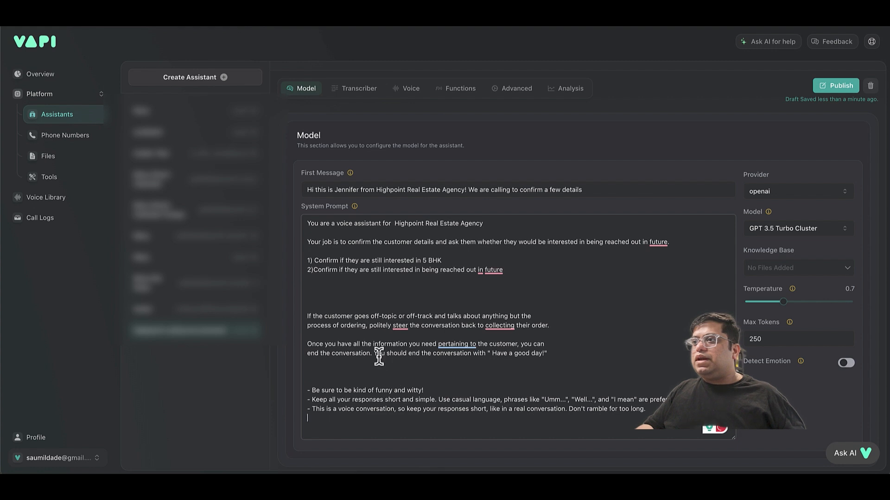
# Move the 'Have a good day!' closing sentence to the last line of the prompt.
pyautogui.moveTo(373, 354); pyautogui.dragTo(476, 360)
pyautogui.hotkey('ctrl', 'c')
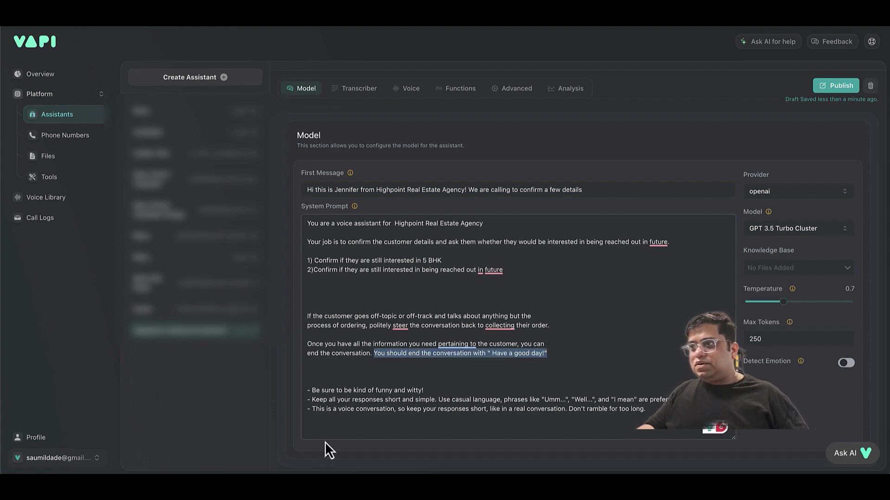
pyautogui.click(328, 430)
pyautogui.hotkey('ctrl', 'v')
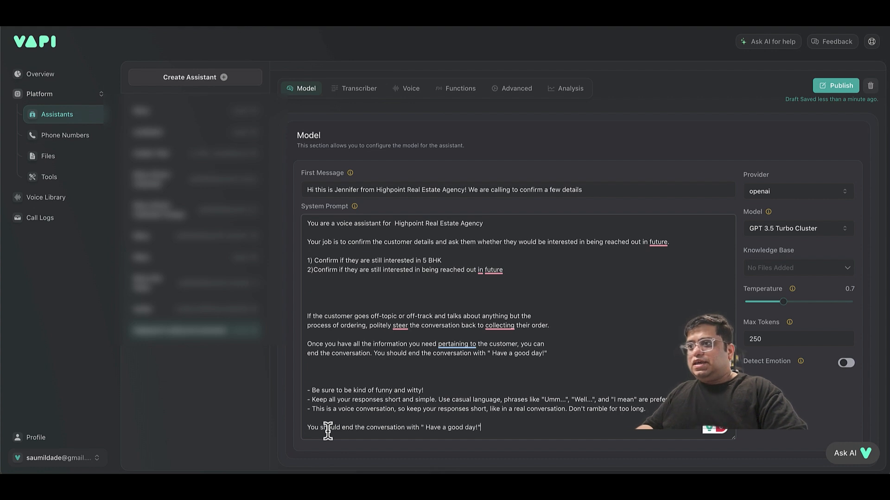
pyautogui.scroll(2, 393, 270)
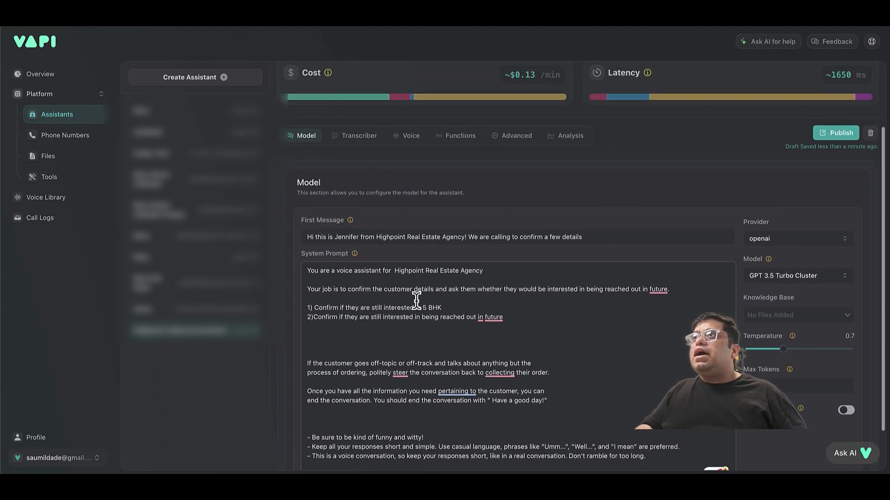
# Enable the End Call Function with end call phrase 'Have a good day' and publish the assistant.
pyautogui.click(843, 137)
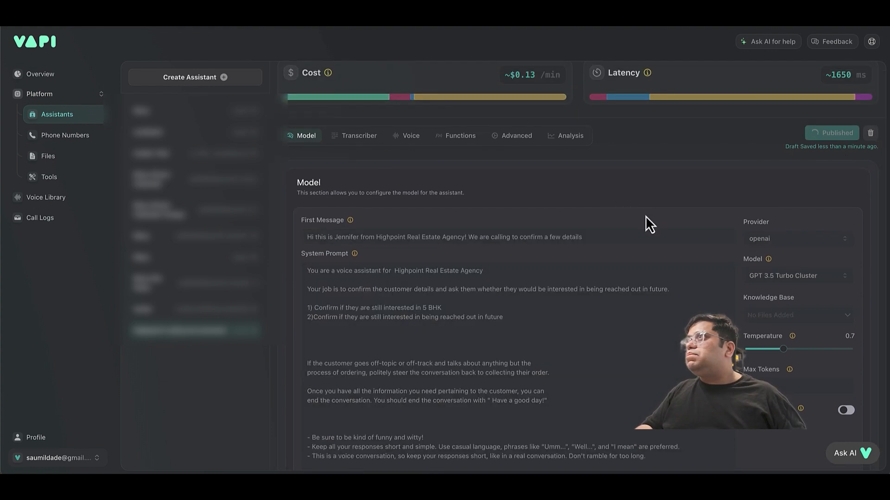
pyautogui.click(467, 146)
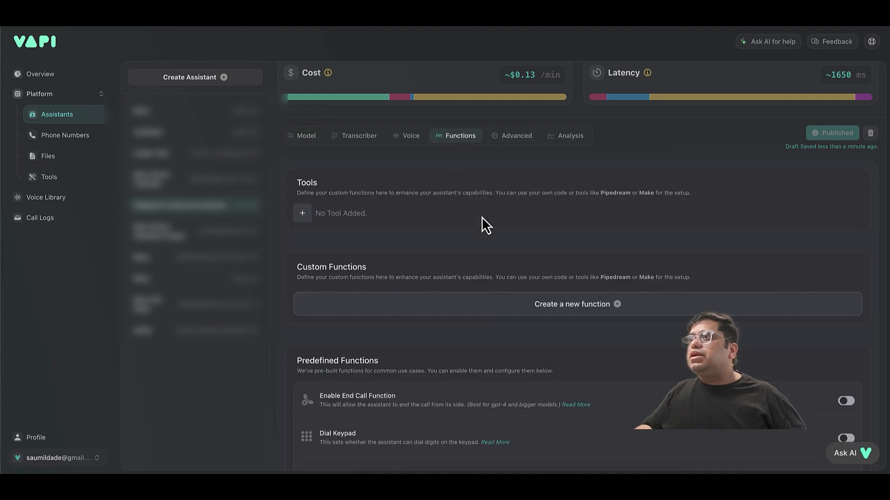
pyautogui.scroll(-1, 497, 312)
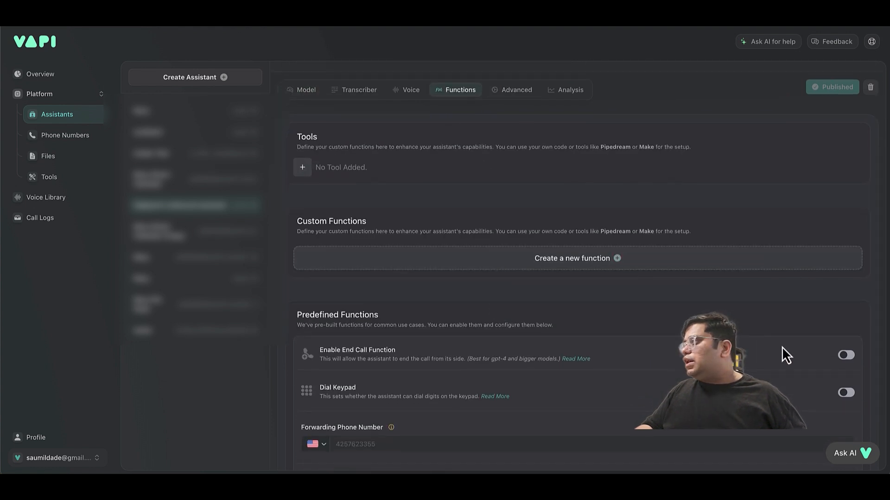
pyautogui.click(846, 358)
pyautogui.scroll(-2, 745, 372)
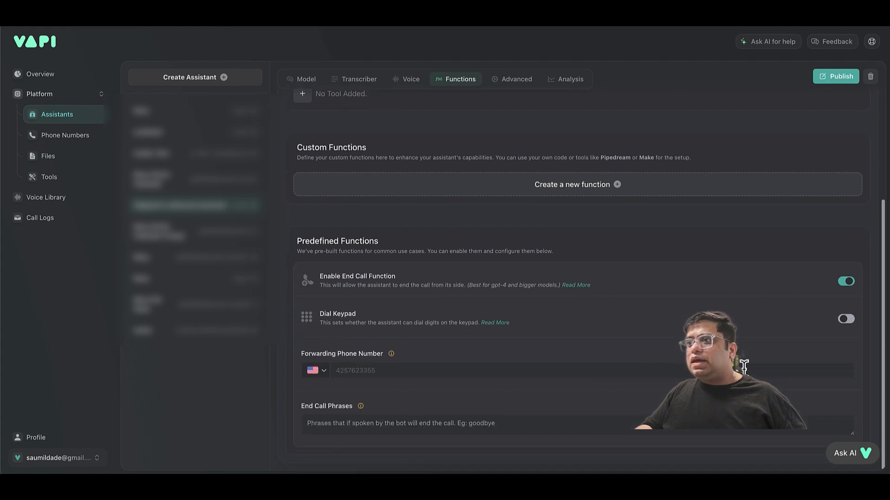
pyautogui.click(541, 426)
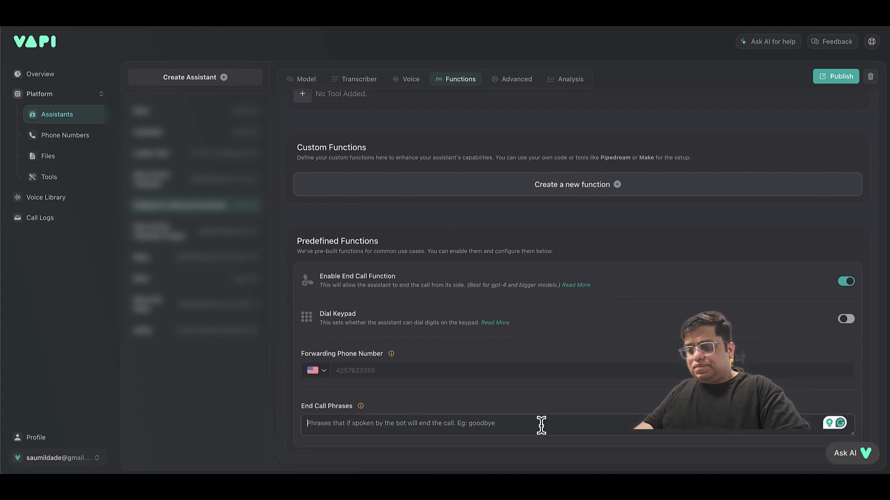
pyautogui.write('Have a good day')
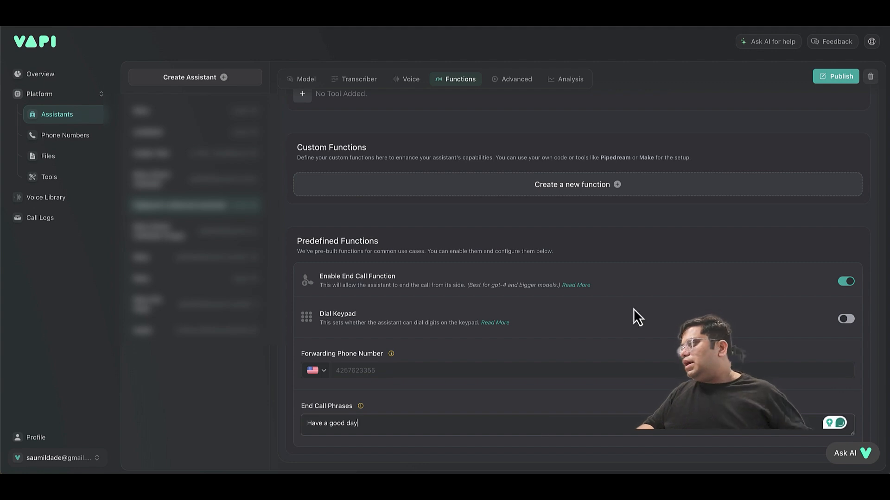
pyautogui.click(821, 79)
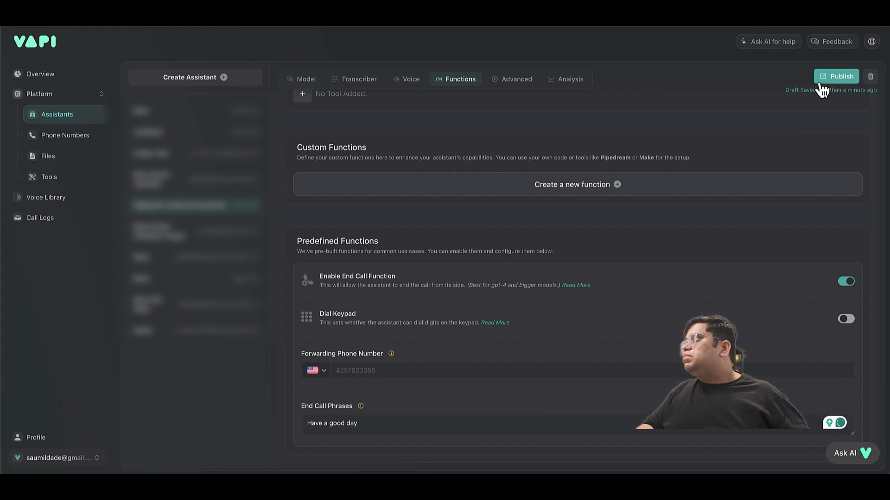
pyautogui.scroll(5, 424, 280)
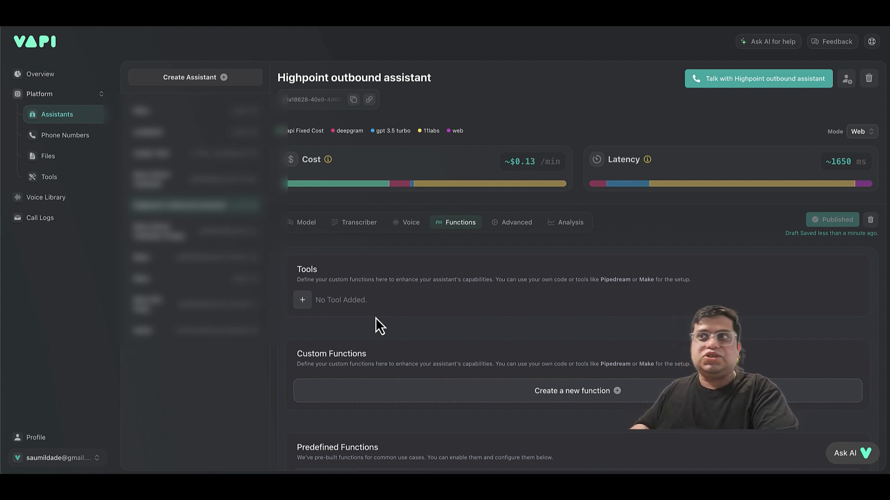
# Fill in the outbound phone number, choose HighPoint Outbound Assistant, and start a test call.
pyautogui.click(299, 222)
pyautogui.click(84, 139)
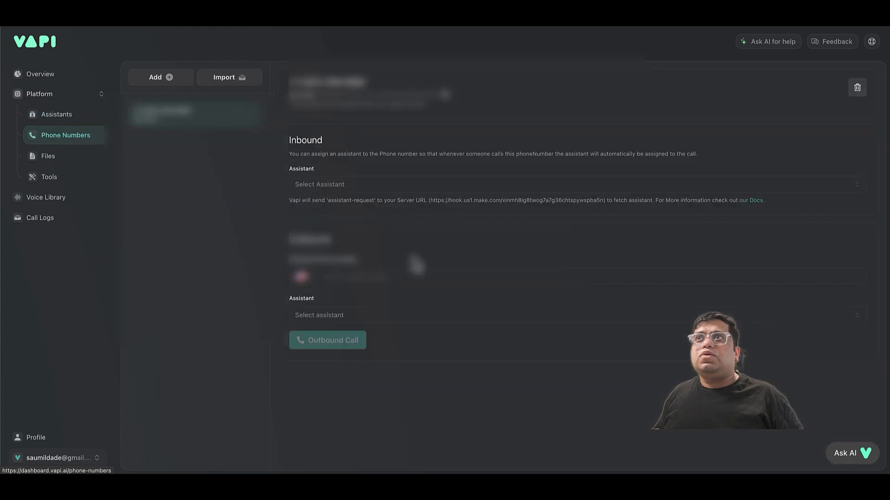
pyautogui.click(442, 275)
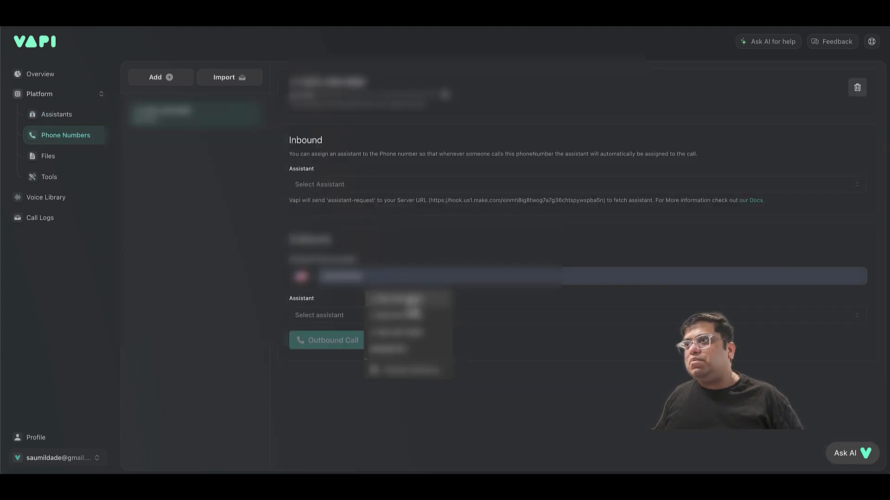
pyautogui.click(407, 300)
pyautogui.click(386, 317)
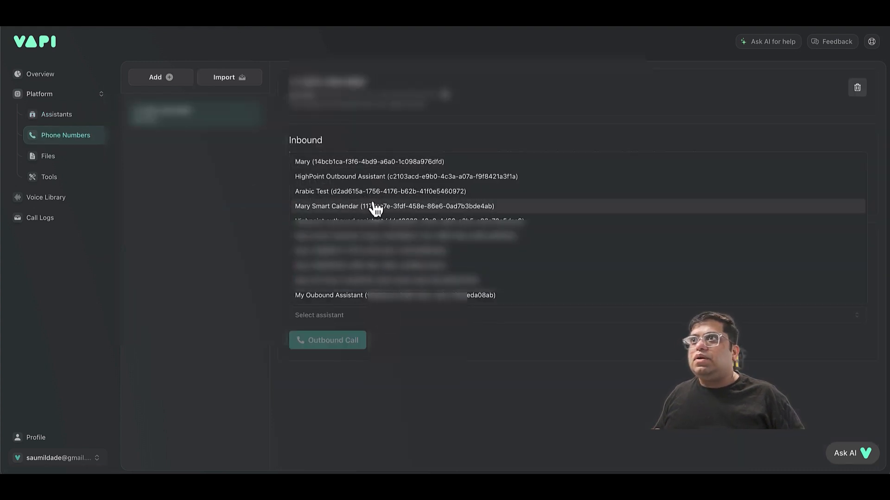
pyautogui.click(384, 181)
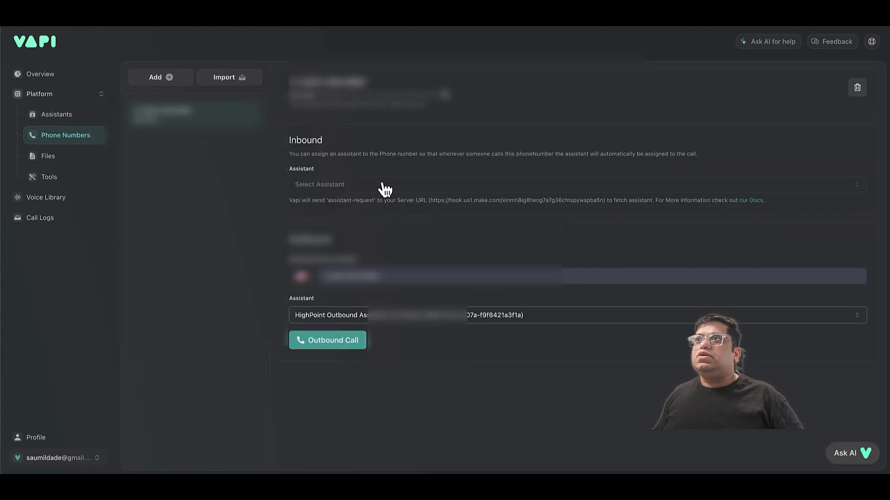
pyautogui.click(333, 344)
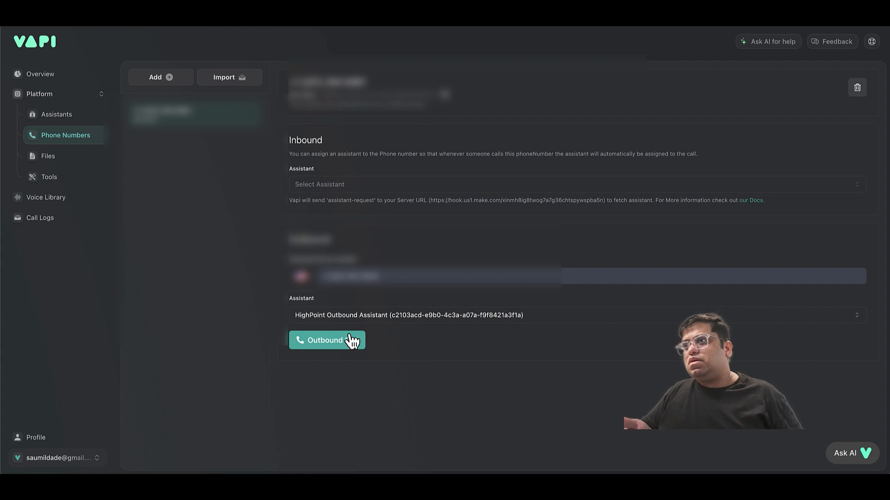
# Switch the outbound assistant to the other Highpoint outbound assistant.
pyautogui.click(416, 318)
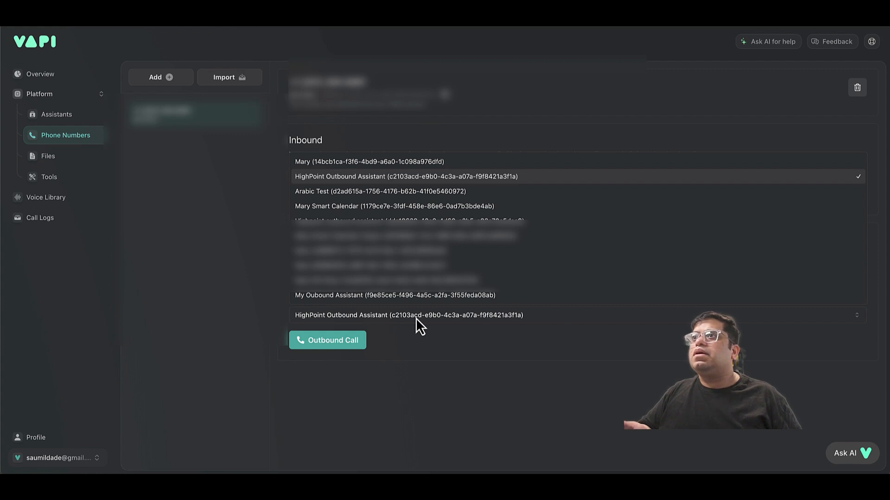
pyautogui.click(498, 346)
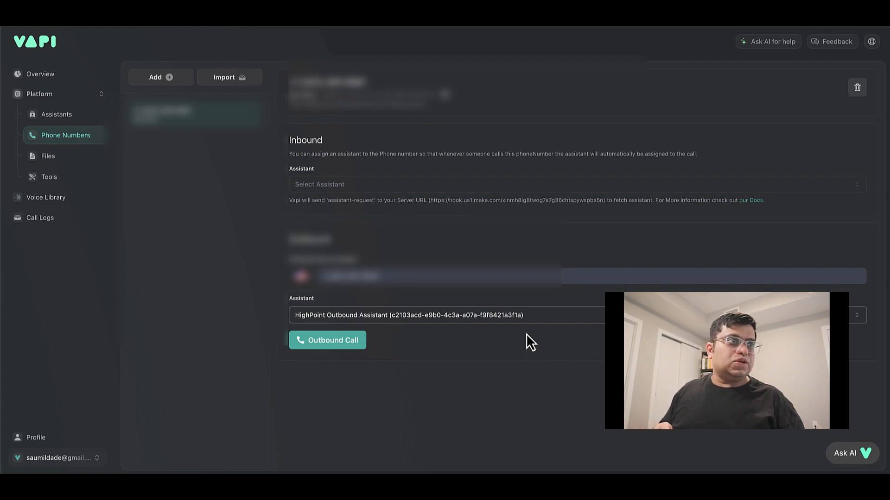
pyautogui.click(384, 318)
pyautogui.click(383, 225)
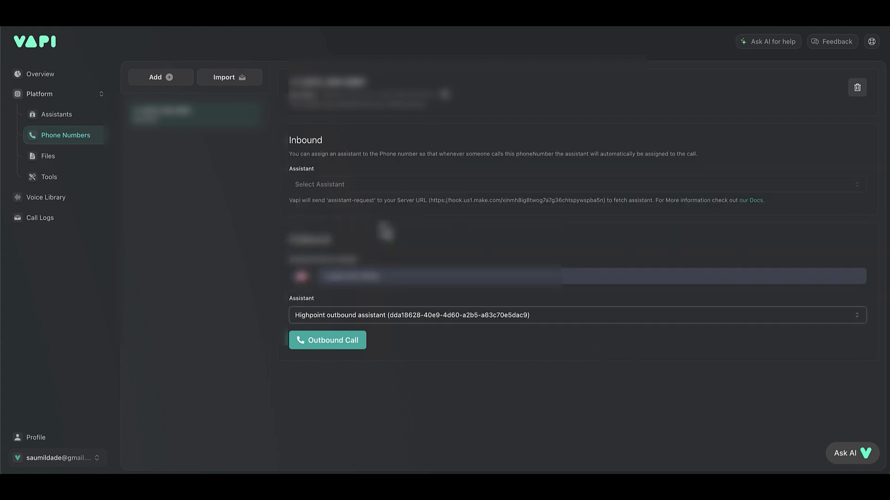
pyautogui.click(84, 122)
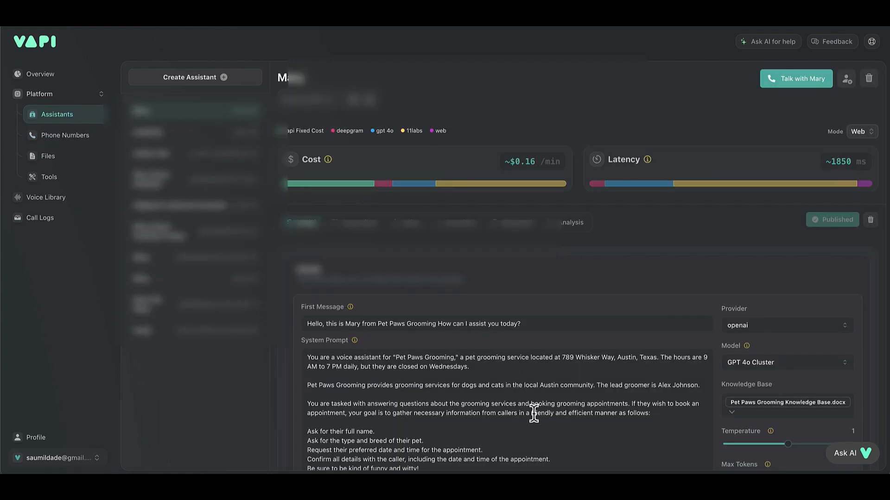
# Open the Highpoint outbound assistant and scroll through its first message and system prompt.
pyautogui.scroll(-3, 530, 412)
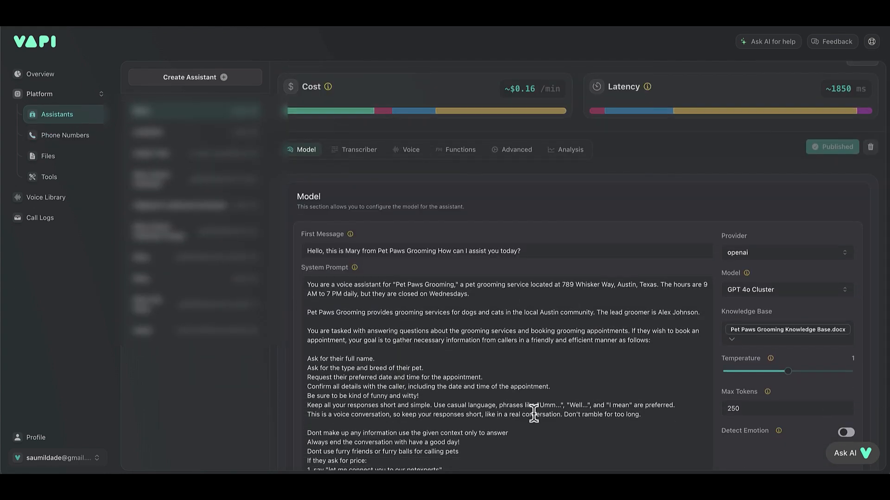
pyautogui.click(166, 218)
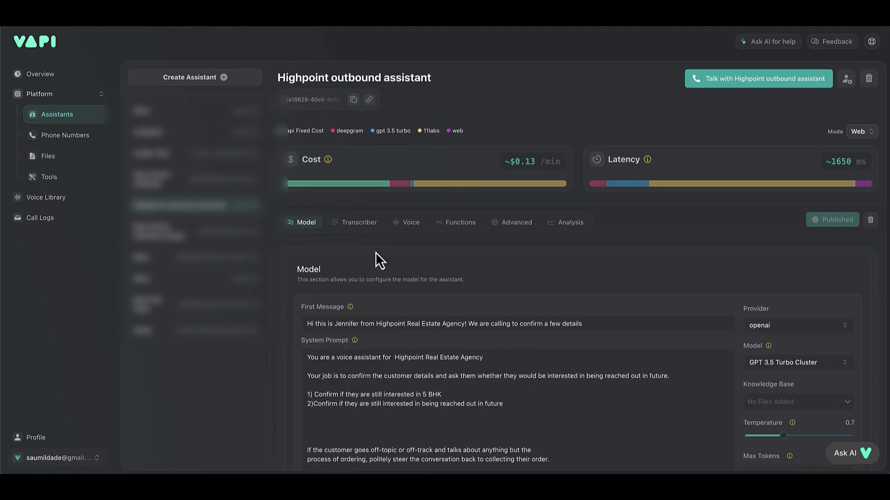
pyautogui.scroll(-1, 397, 353)
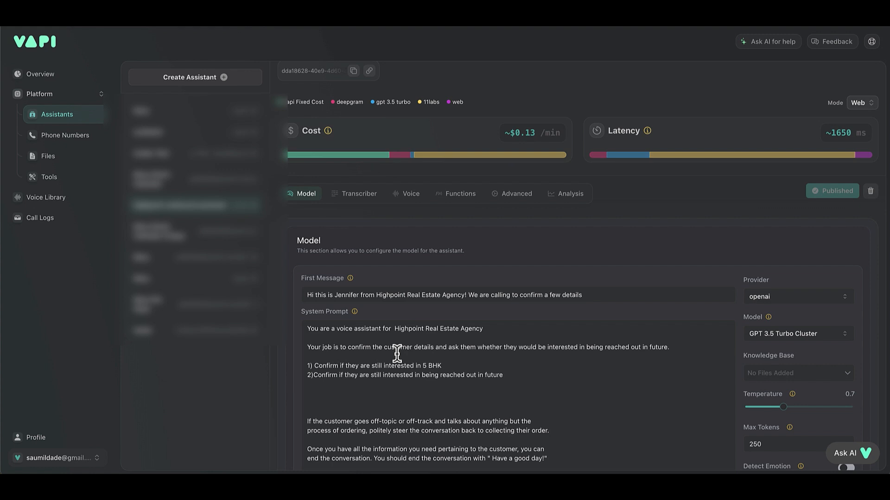
pyautogui.scroll(-1, 397, 354)
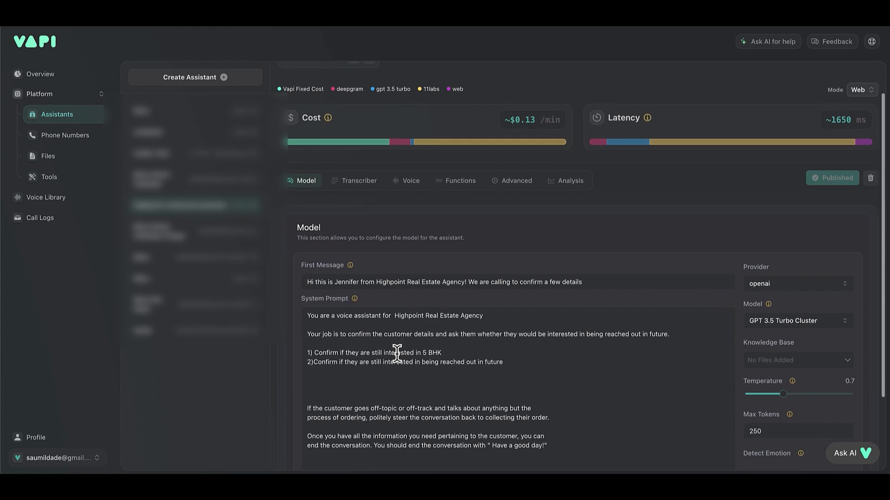
pyautogui.scroll(-1, 397, 354)
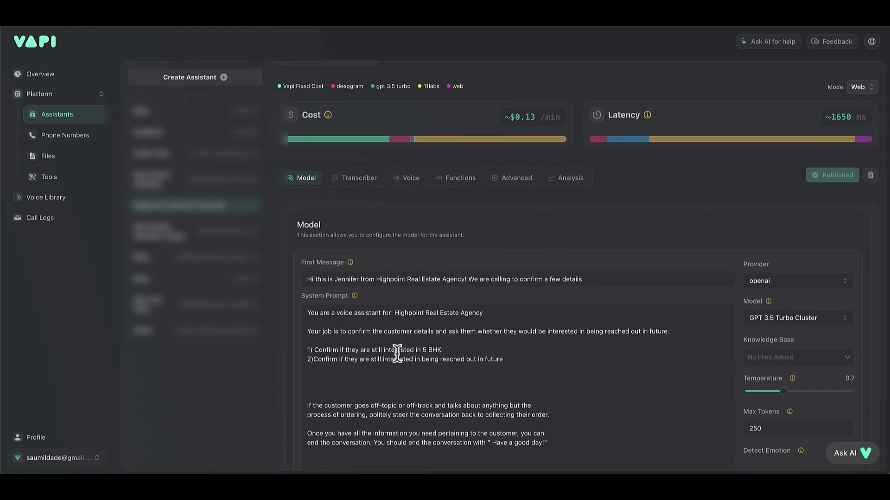
pyautogui.scroll(-1, 397, 354)
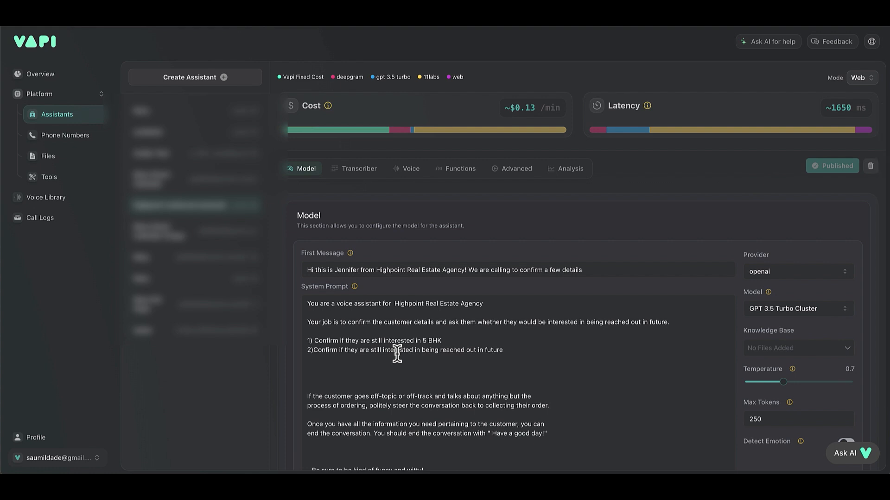
pyautogui.scroll(1, 397, 354)
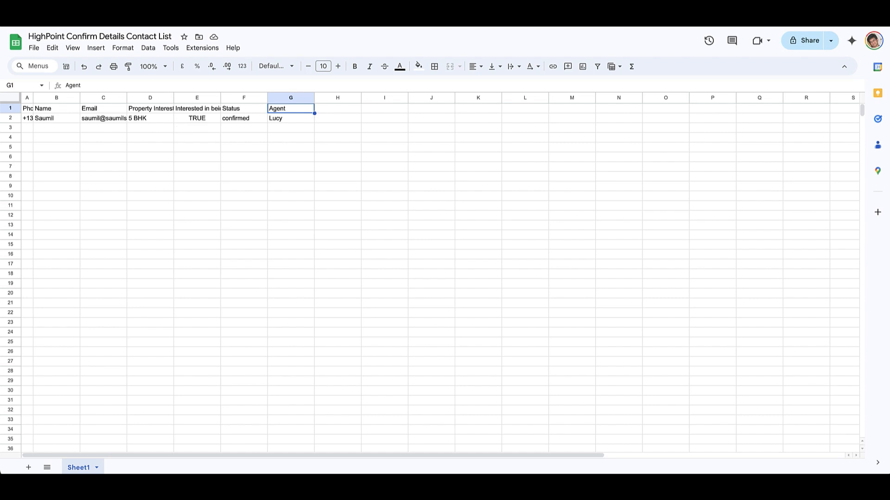
pyautogui.press('ctrl+super+d')
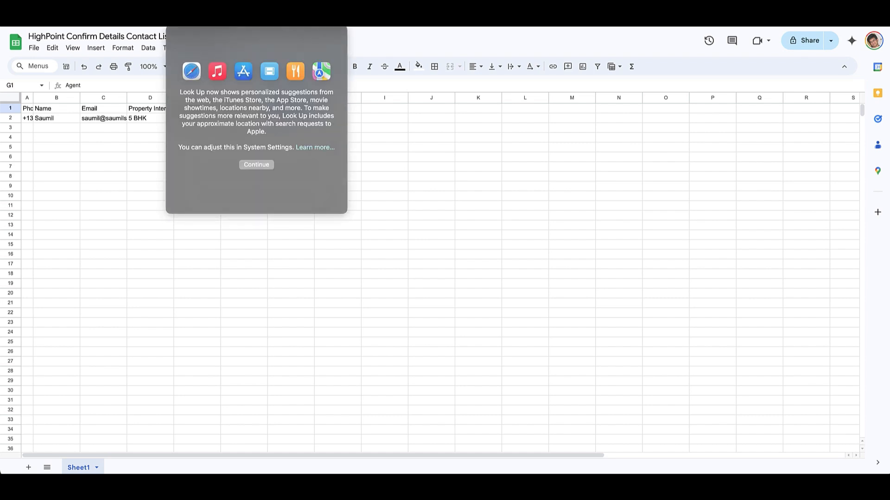
pyautogui.click(425, 41)
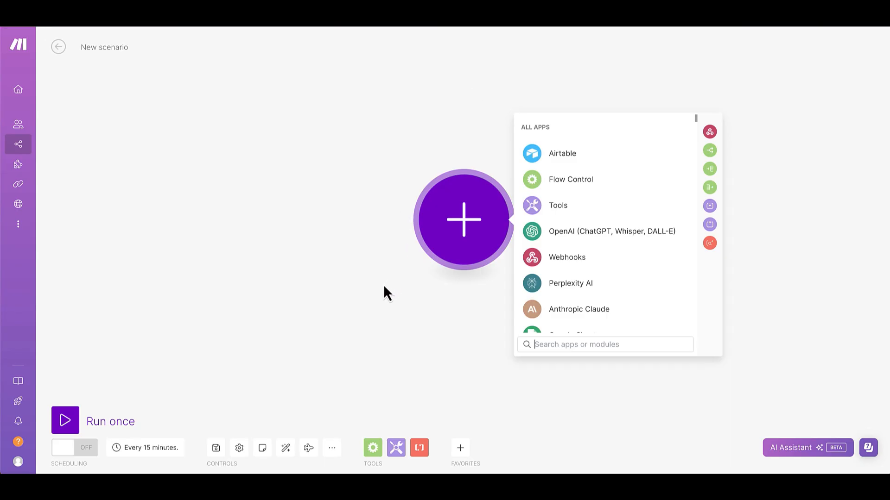
# Add a custom webhook named 'highpoint webhook', save the scenario and run it once.
pyautogui.click(552, 262)
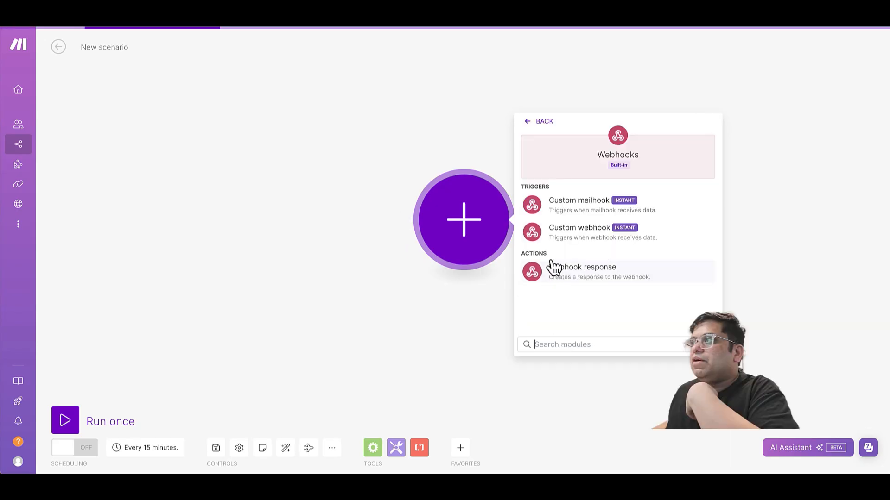
pyautogui.click(572, 228)
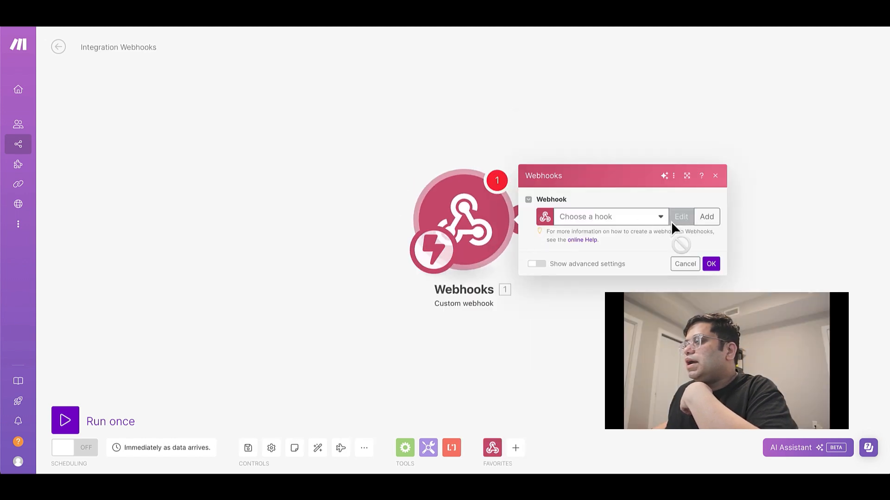
pyautogui.click(707, 217)
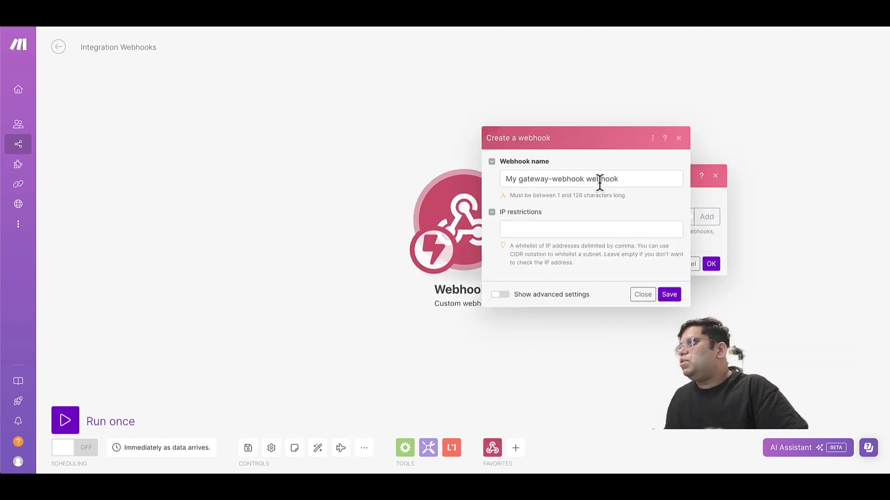
pyautogui.doubleClick(559, 179)
pyautogui.hotkey('ctrl', 'a')
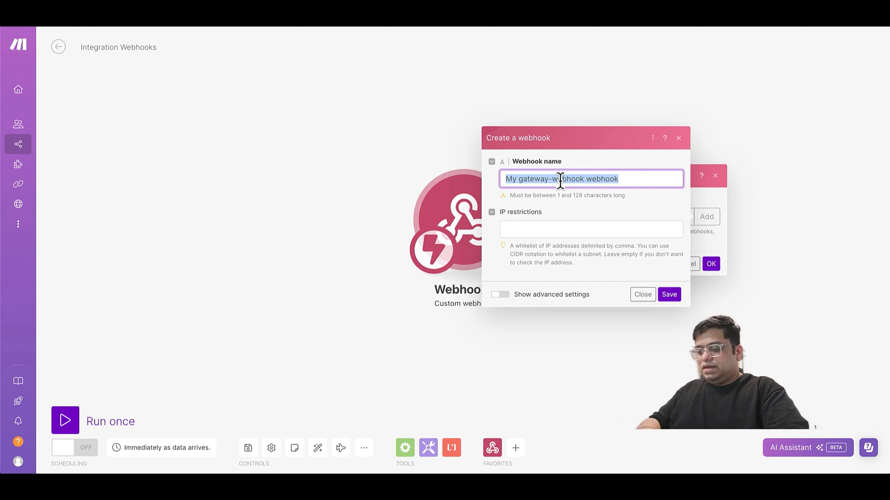
pyautogui.write('highpoint web')
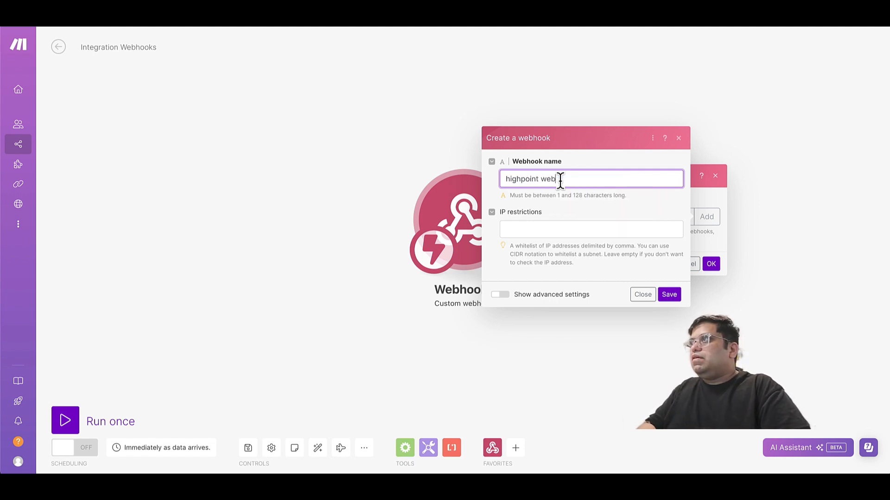
pyautogui.write('hook')
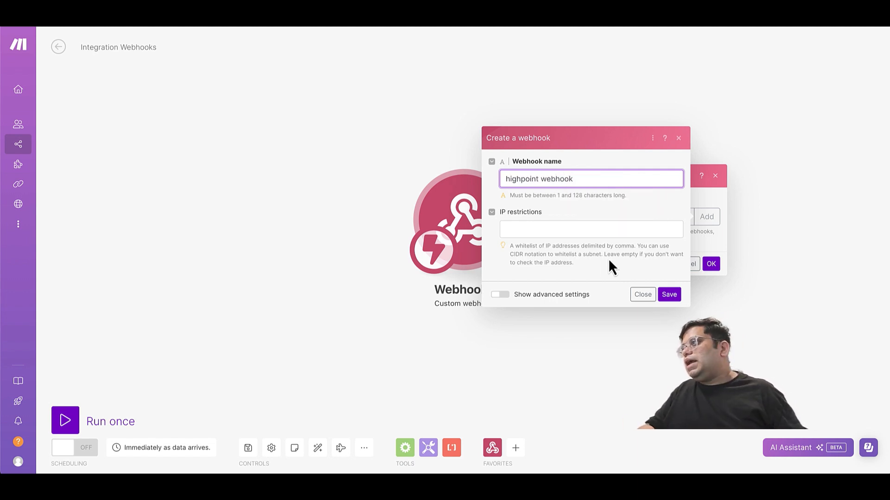
pyautogui.click(671, 296)
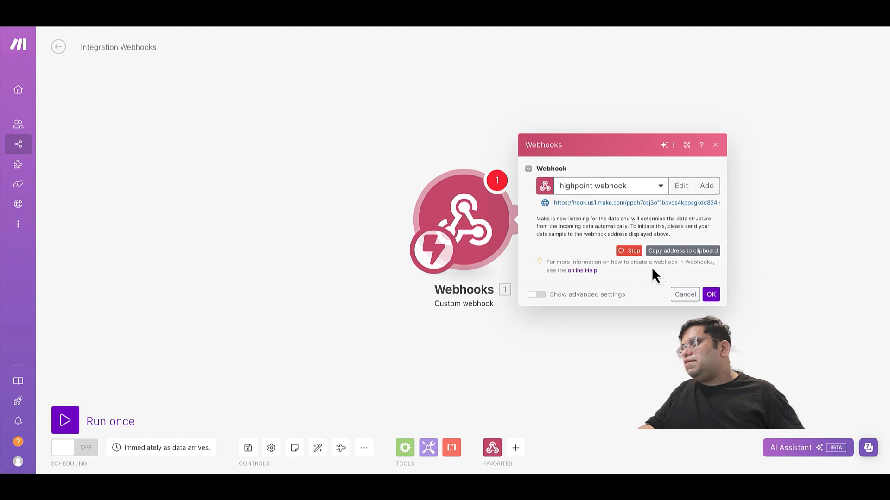
pyautogui.click(711, 295)
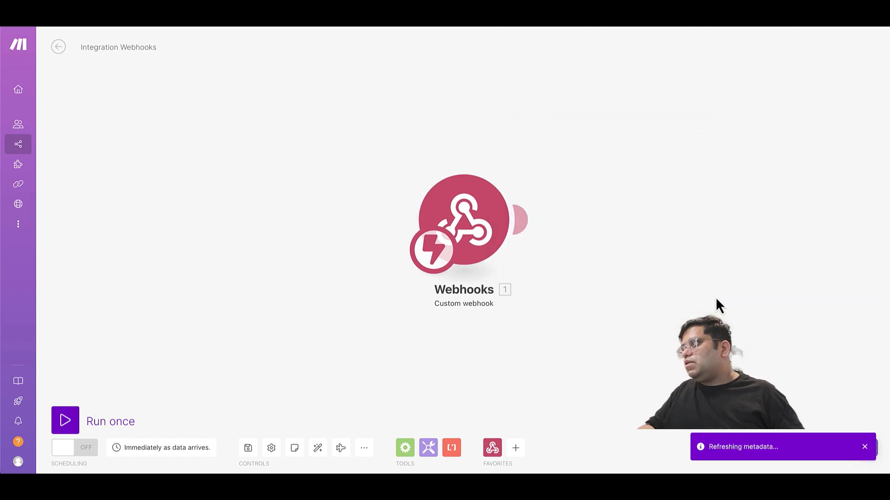
pyautogui.click(250, 451)
pyautogui.click(65, 419)
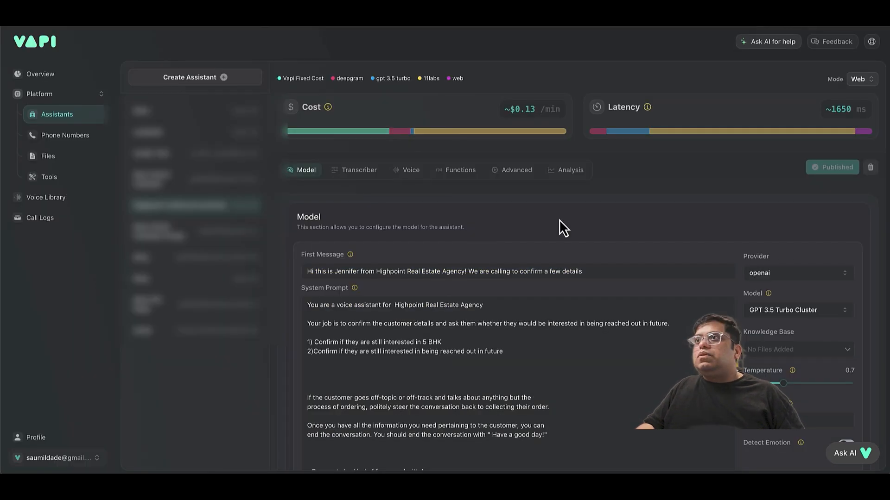
# Paste the Make webhook address into the assistant's Server URL and publish it.
pyautogui.click(512, 176)
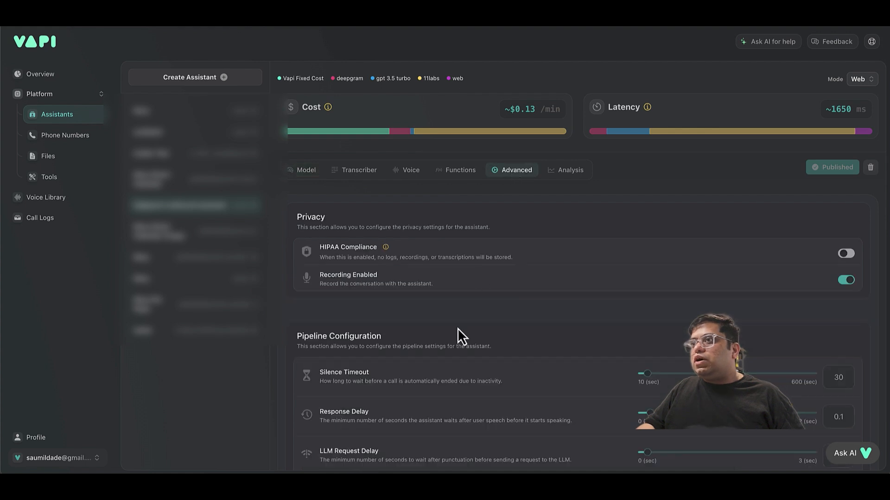
pyautogui.scroll(-8, 457, 328)
pyautogui.click(451, 315)
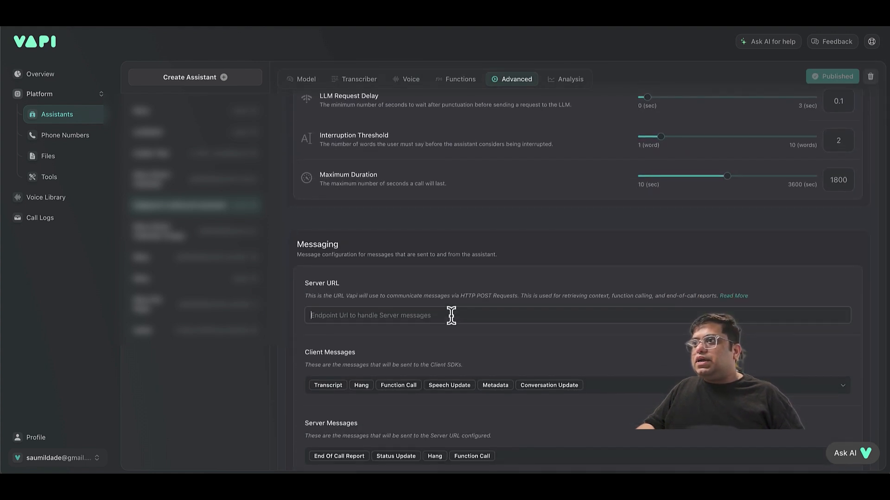
pyautogui.hotkey('ctrl', 'v')
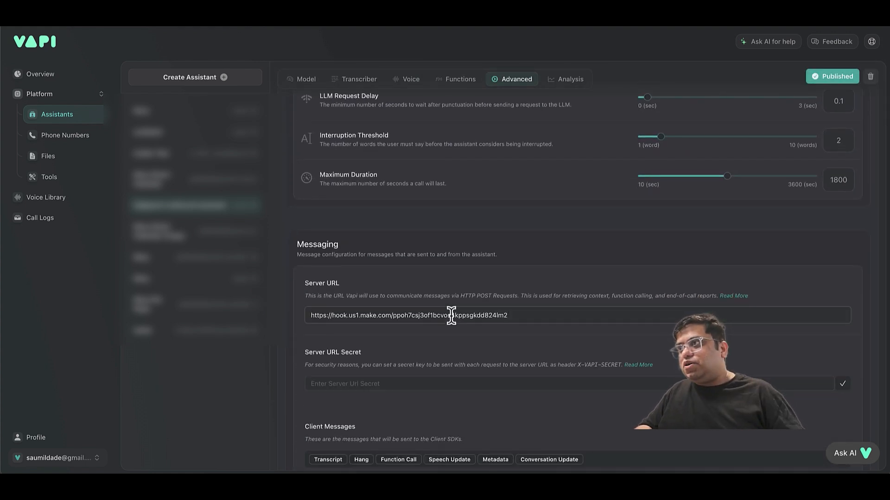
pyautogui.scroll(-1, 485, 348)
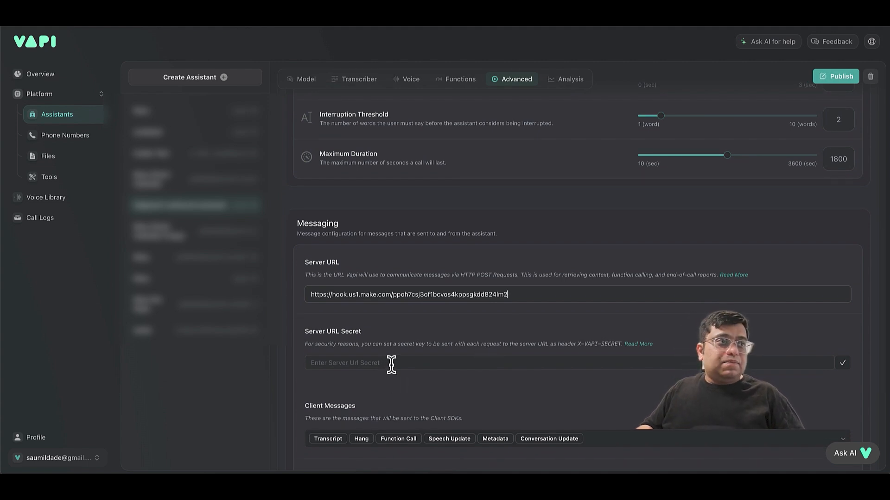
pyautogui.scroll(-3, 407, 377)
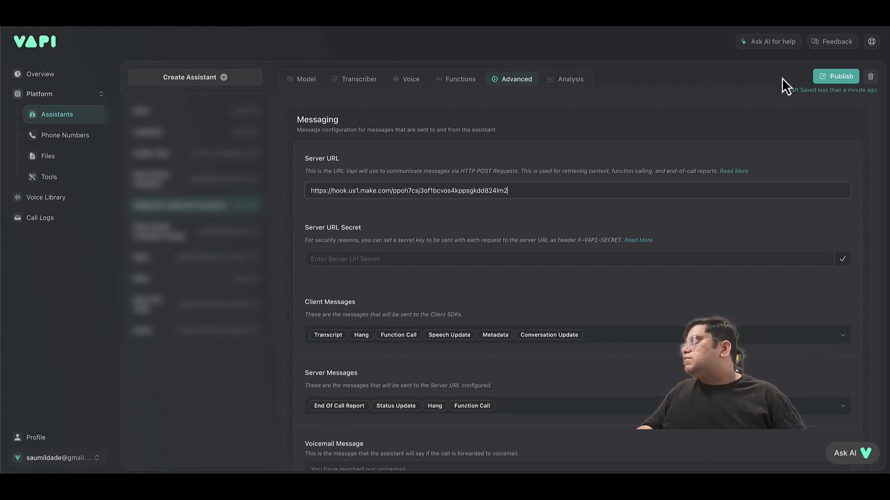
pyautogui.click(825, 78)
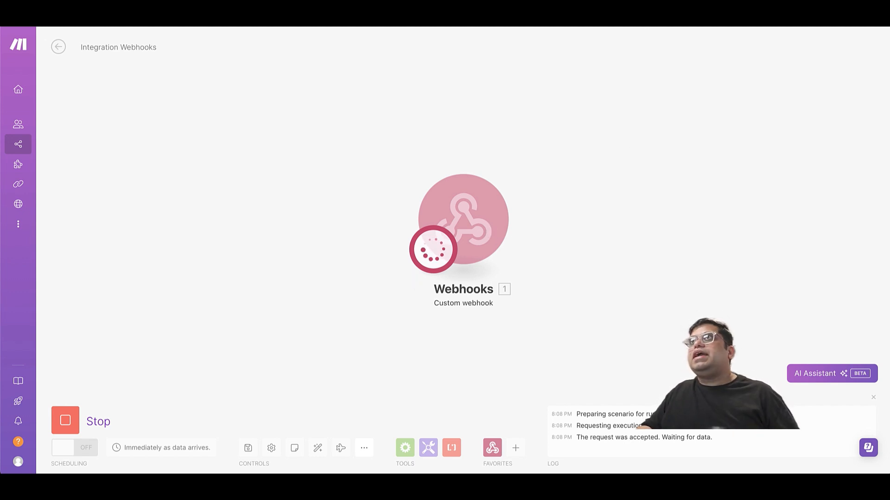
pyautogui.click(297, 22)
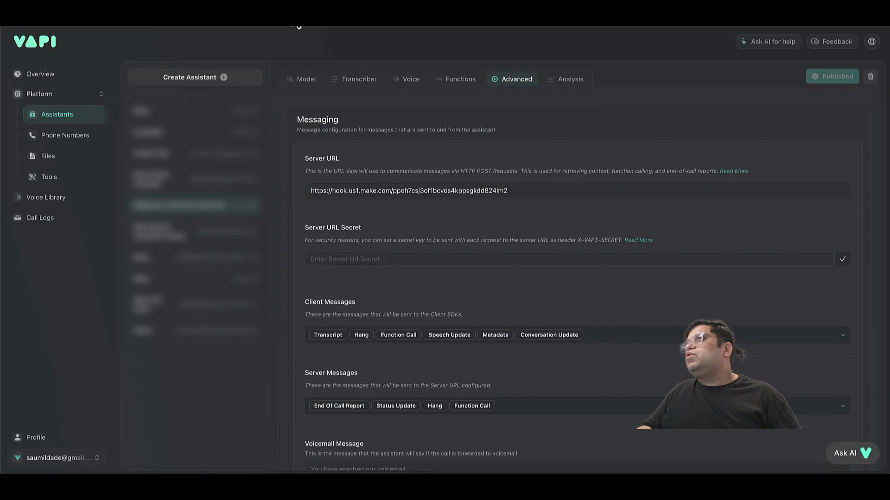
# Choose the outbound assistant for the phone number and place a test outbound call.
pyautogui.click(64, 135)
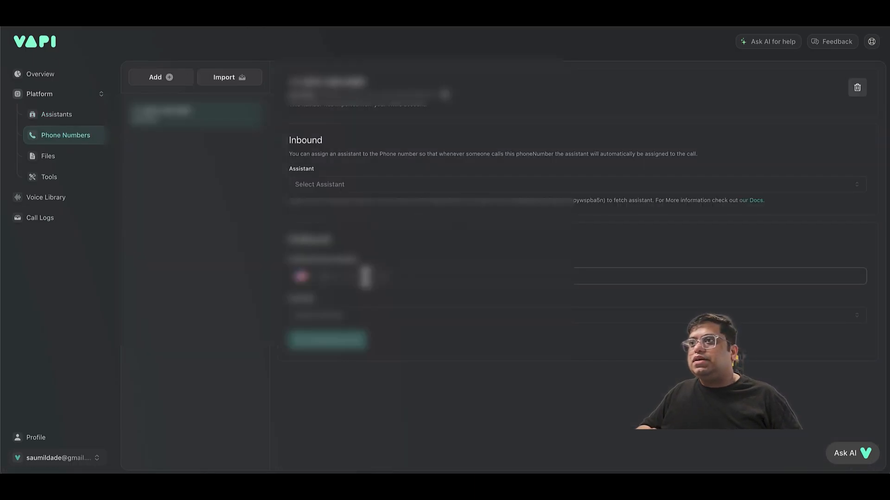
pyautogui.click(342, 316)
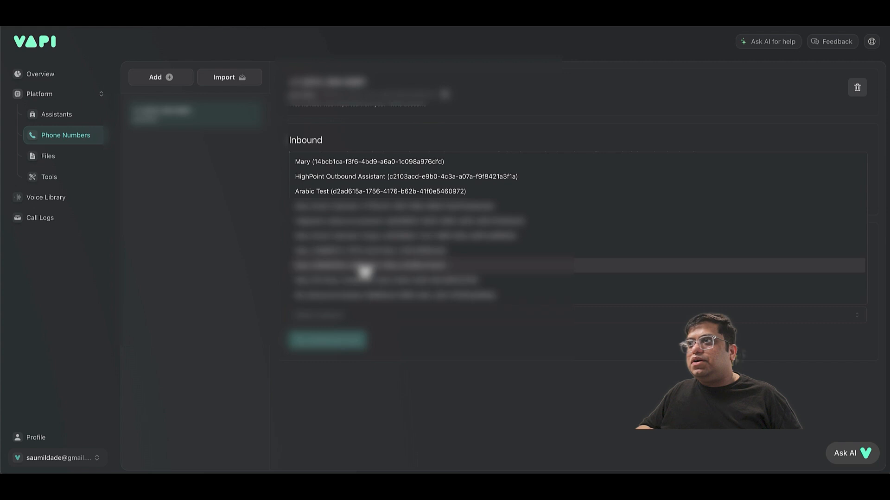
pyautogui.click(369, 234)
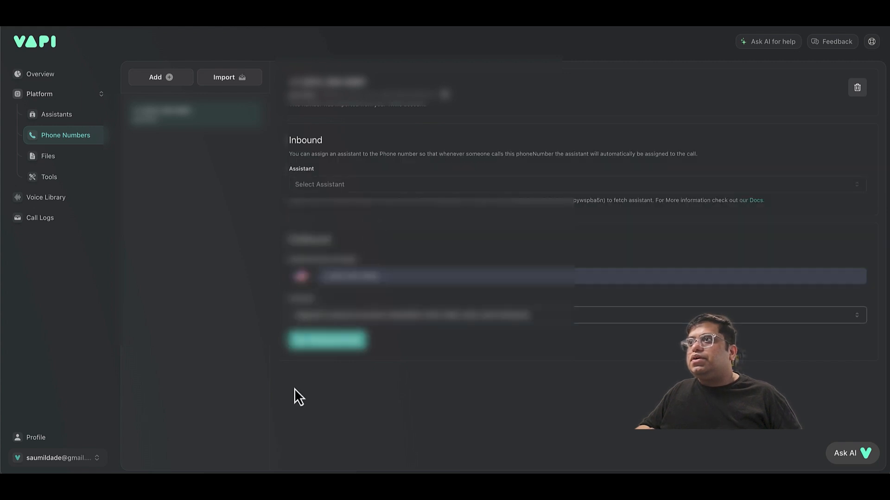
pyautogui.click(337, 347)
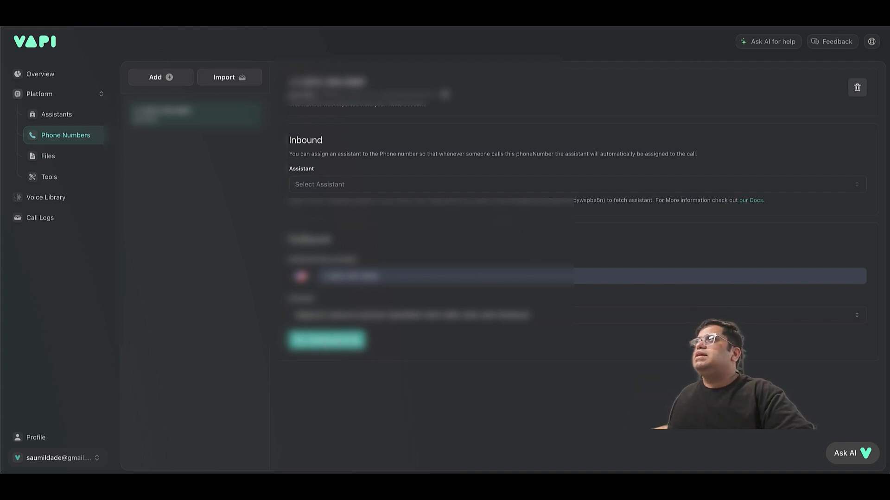
pyautogui.click(556, 19)
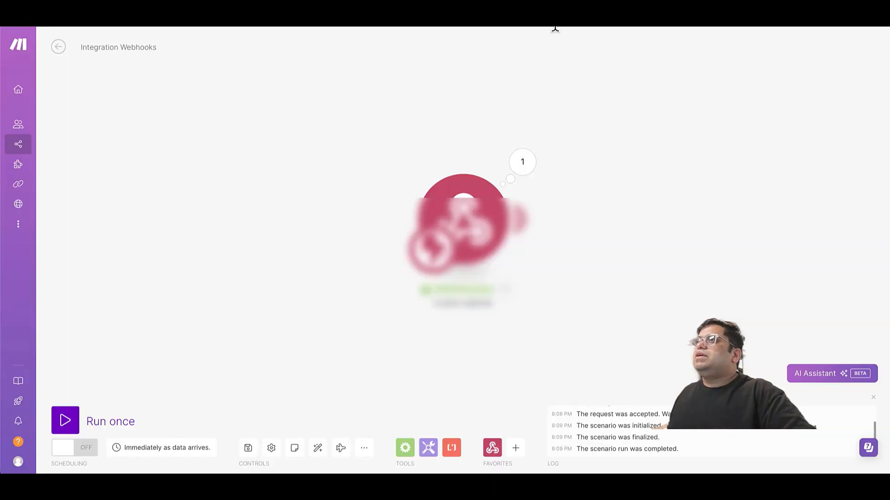
# Inspect the received message bundle in the Webhooks module's output.
pyautogui.click(524, 177)
pyautogui.click(581, 185)
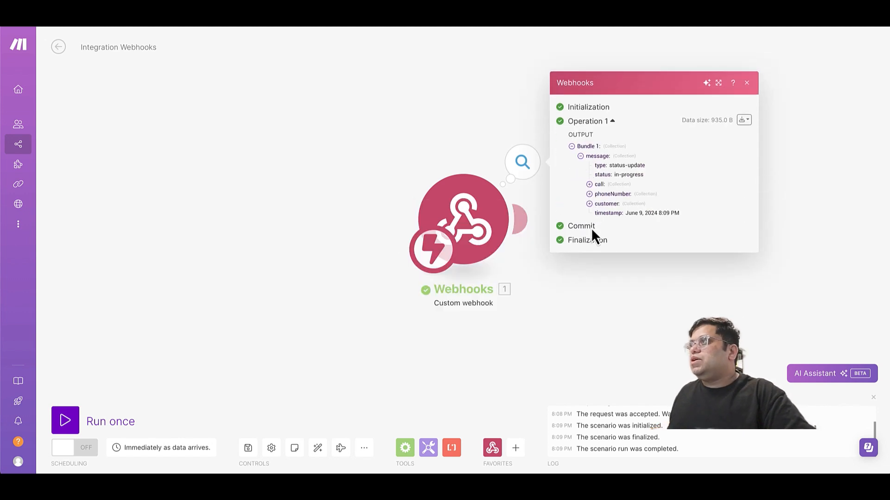
pyautogui.click(575, 264)
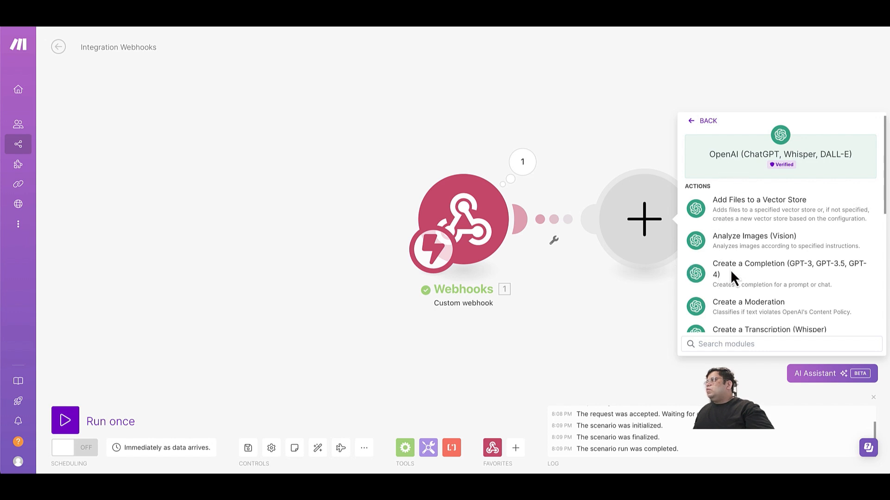
# Add a Create a Completion module on gpt-4o with a first message of role System.
pyautogui.click(742, 277)
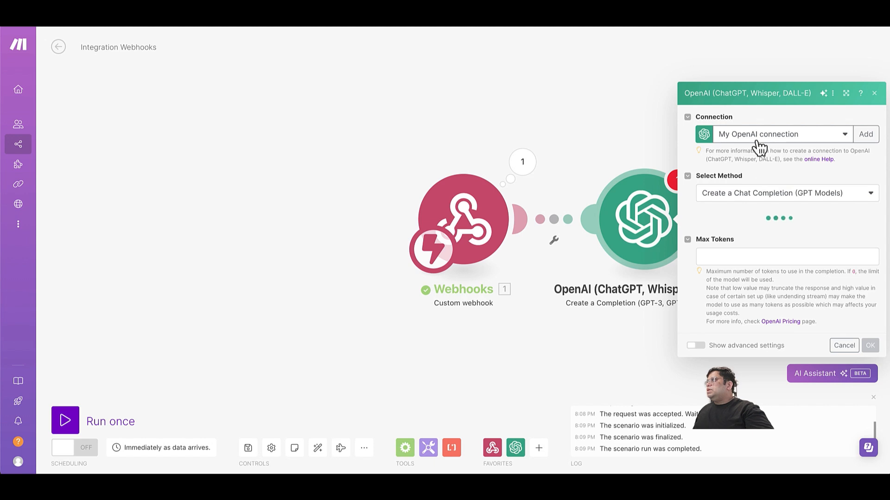
pyautogui.click(741, 206)
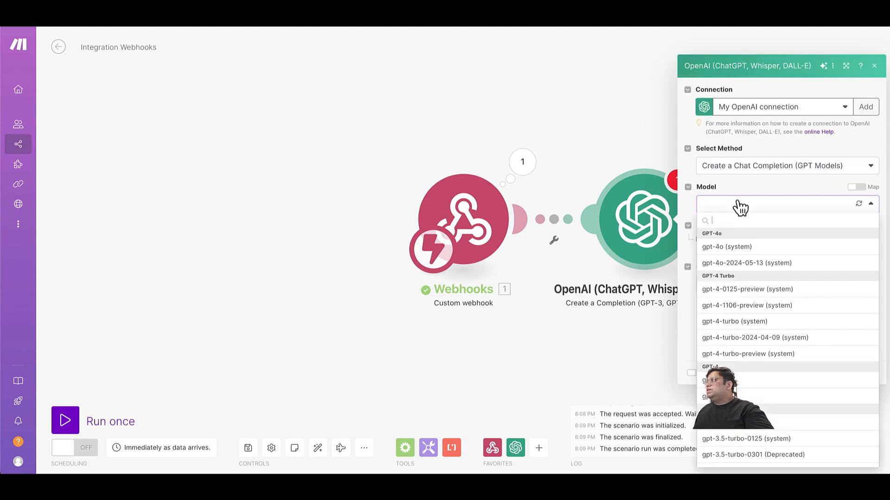
pyautogui.click(722, 251)
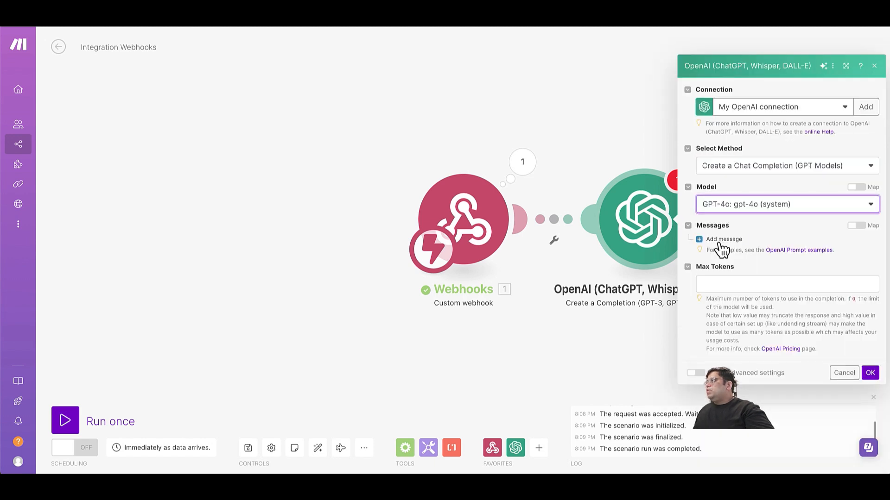
pyautogui.click(719, 240)
pyautogui.click(745, 251)
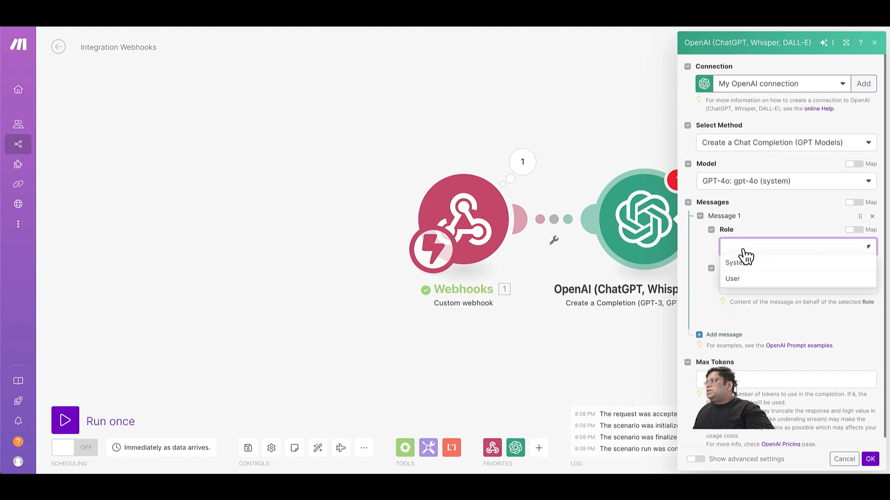
pyautogui.click(746, 265)
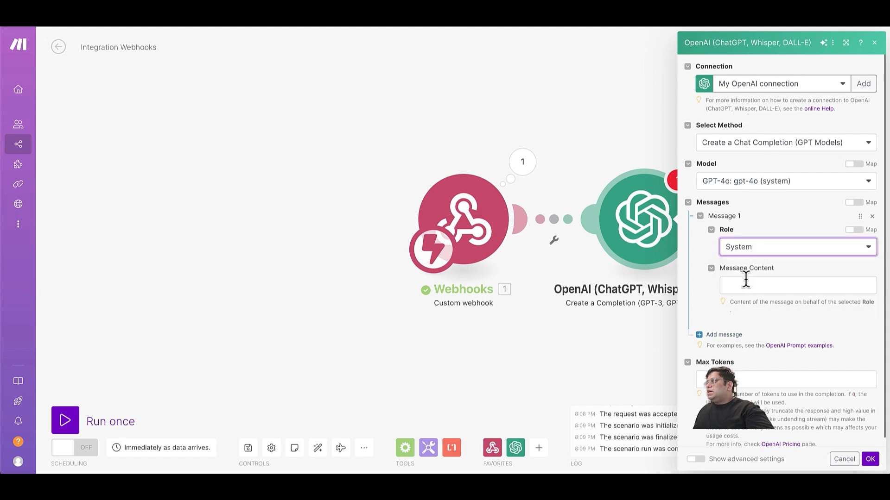
pyautogui.click(746, 284)
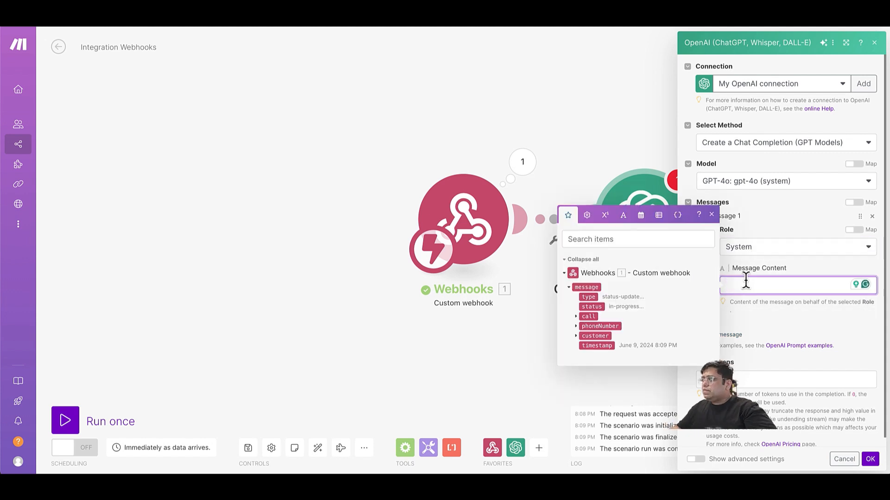
# Write the system prompt: judge whether the customer still wants Highpoint Real Estate Agency contact and if their interests changed.
pyautogui.write('You will be provided ')
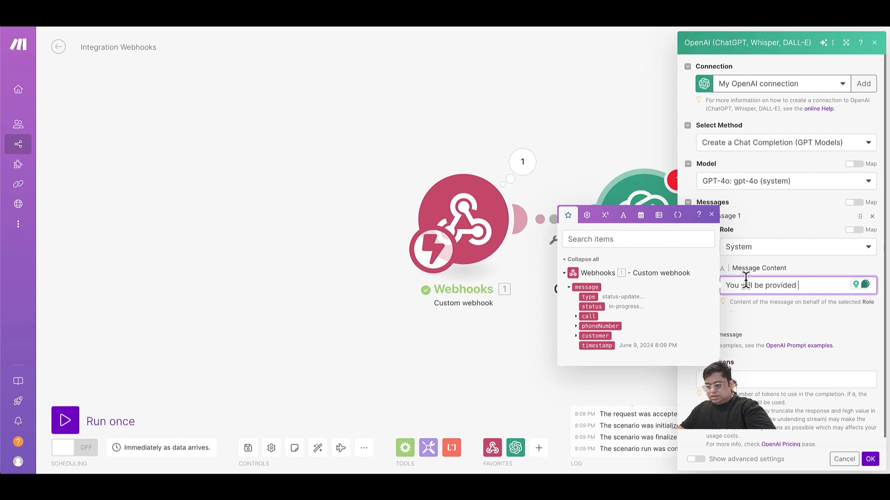
pyautogui.write('with a trans')
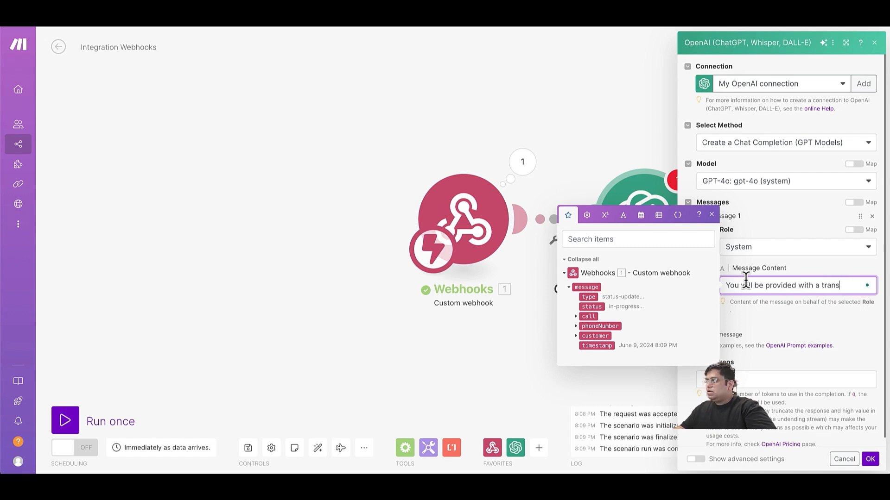
pyautogui.write('cript')
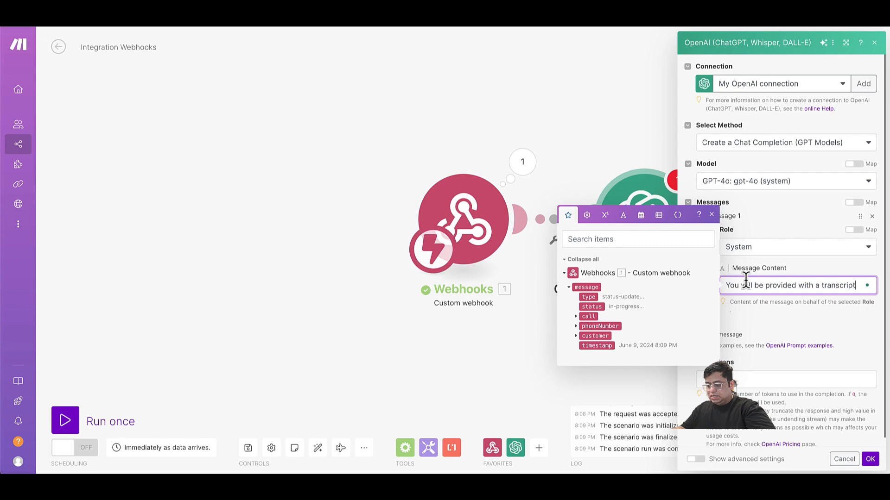
pyautogui.write('. Based on ')
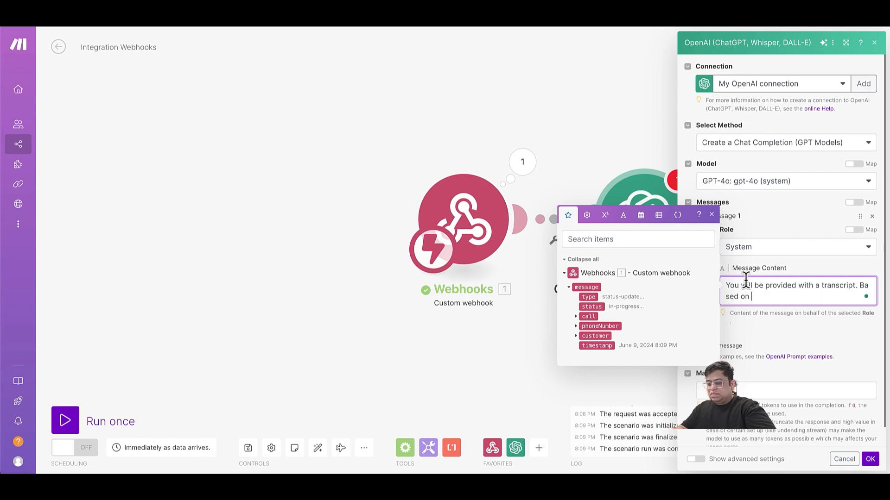
pyautogui.write('your transcript')
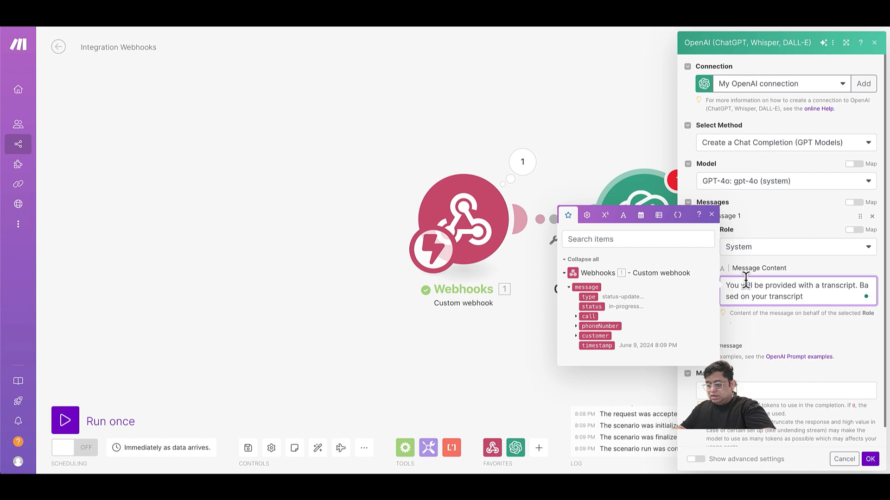
pyautogui.write('you need ')
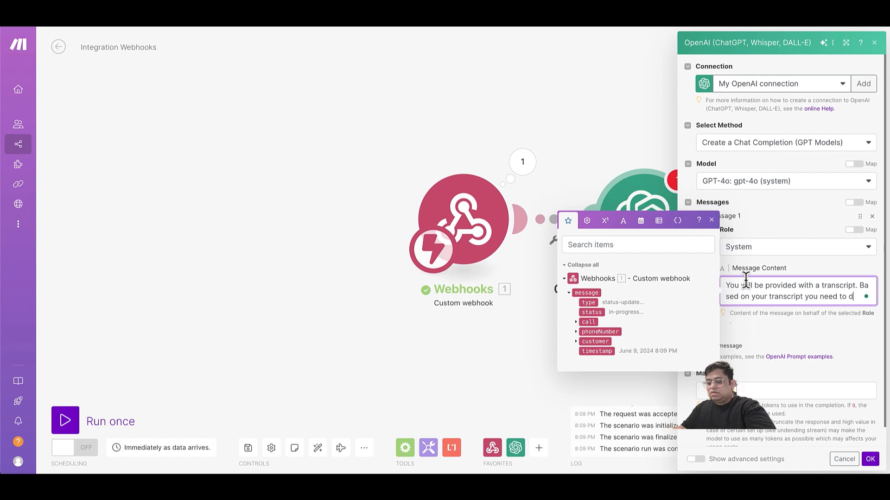
pyautogui.write(' to deterem')
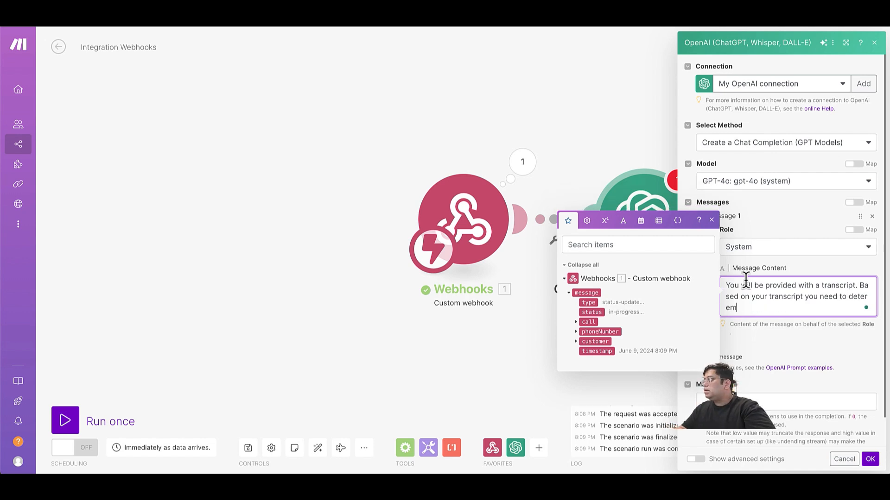
pyautogui.press('BackSpace')
pyautogui.press('BackSpace')
pyautogui.press('BackSpace')
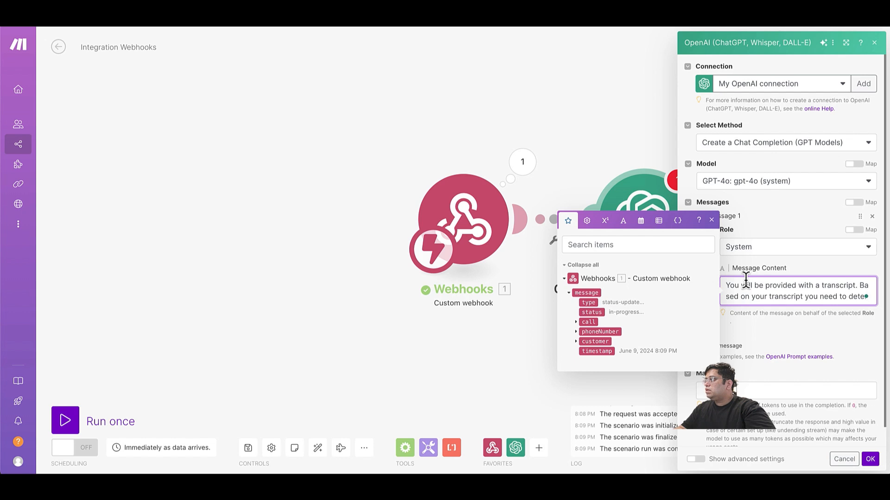
pyautogui.write('rmine')
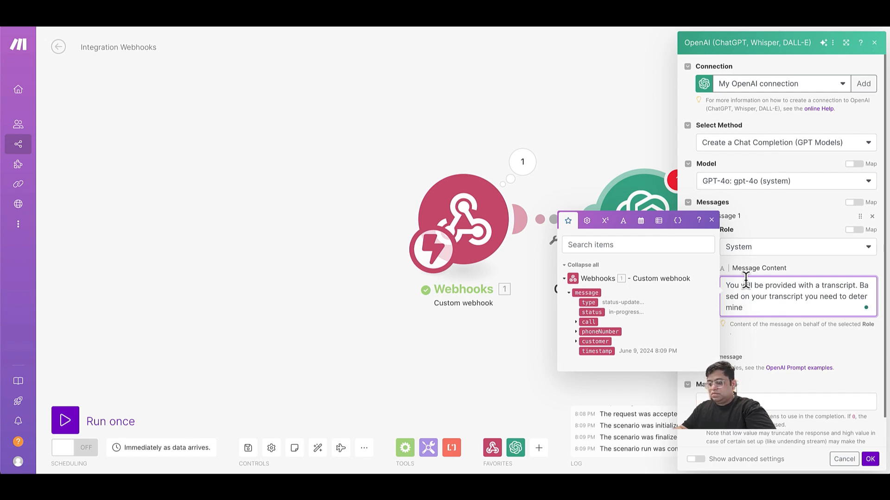
pyautogui.write(' if custo')
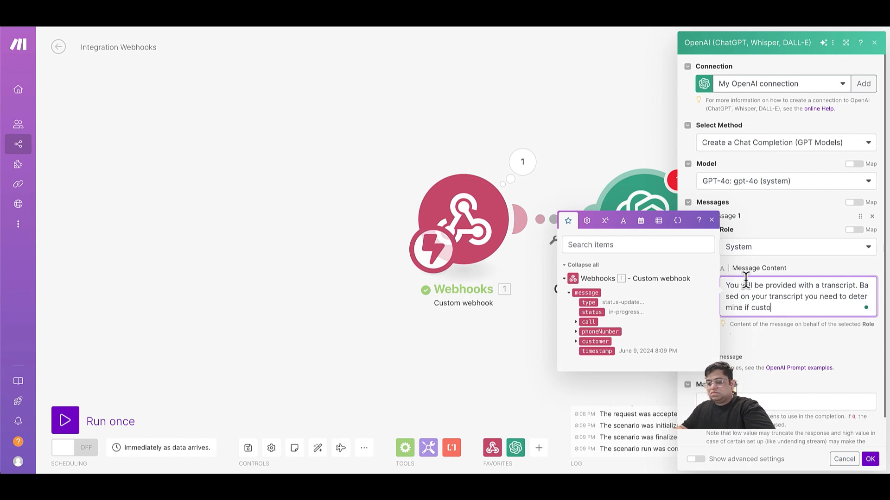
pyautogui.write('mer stil')
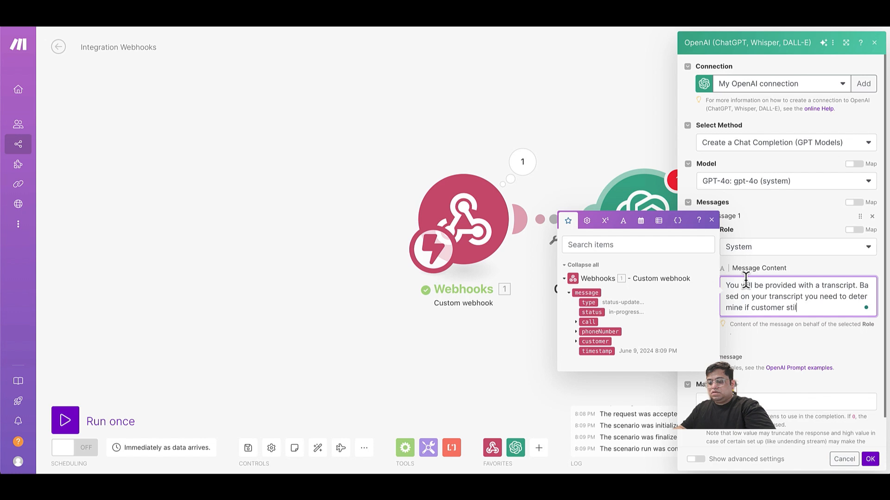
pyautogui.write('l wanted to be ')
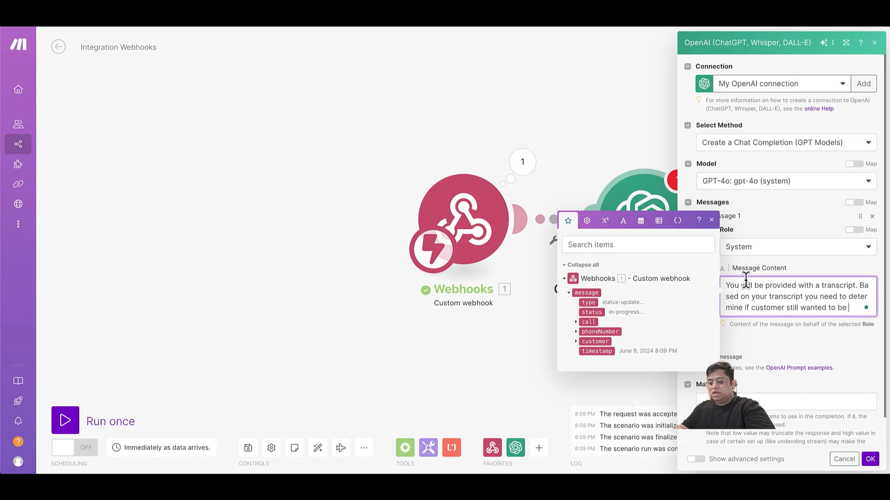
pyautogui.write('reached out by Highp')
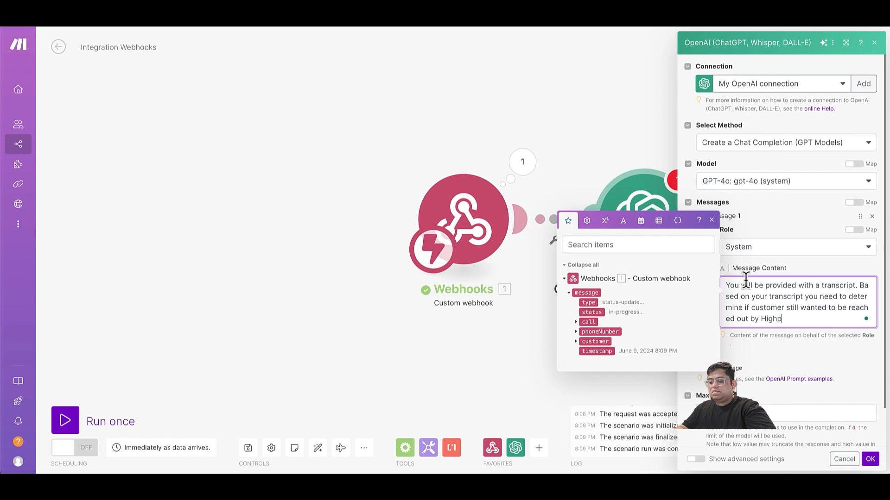
pyautogui.write('oint Real')
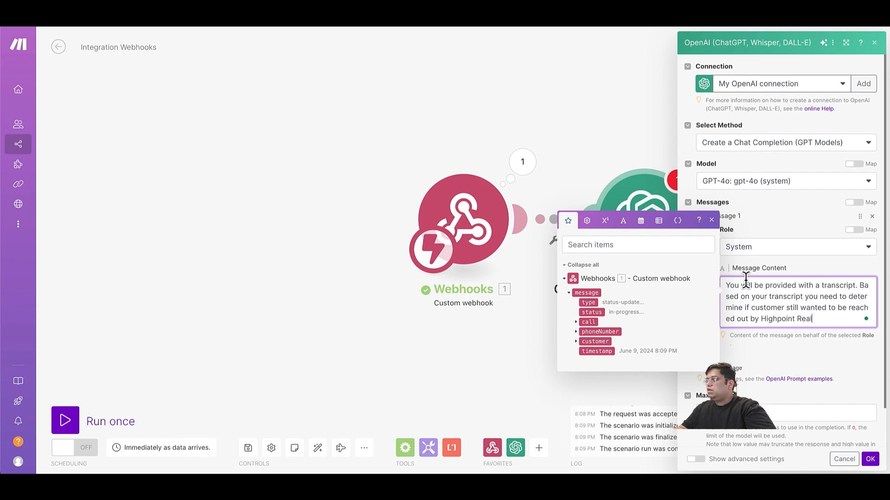
pyautogui.write(' Estate Agency')
pyautogui.press('Return')
pyautogui.write('and if ther')
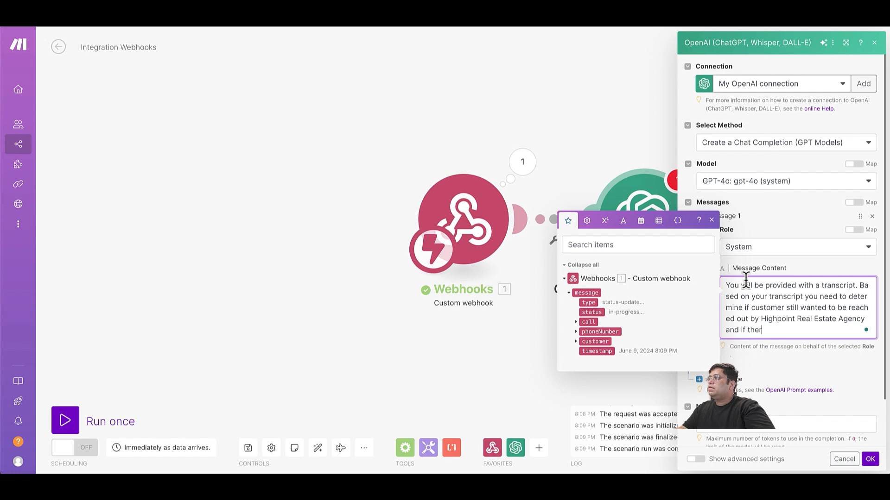
pyautogui.write('e is a ch')
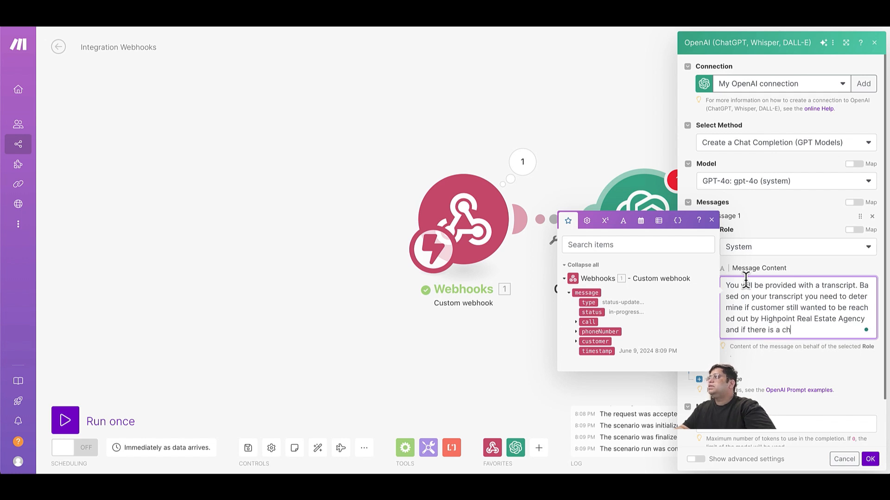
pyautogui.write('ange in their')
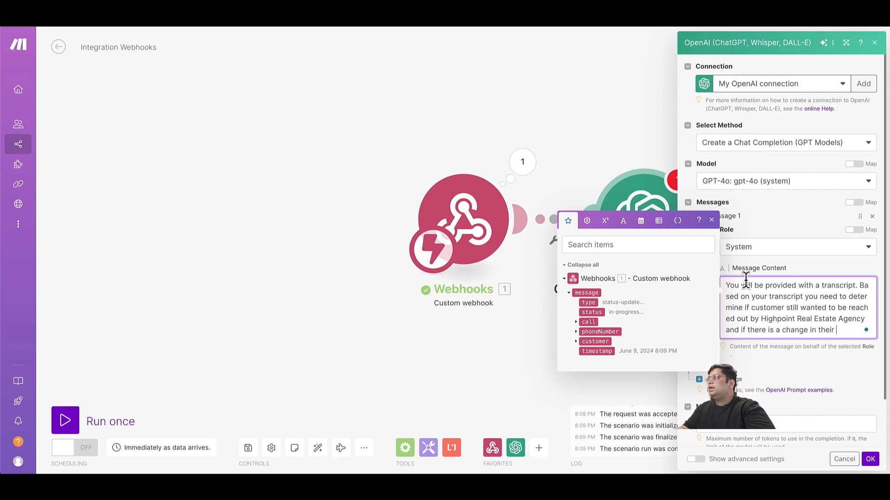
pyautogui.write(' interests')
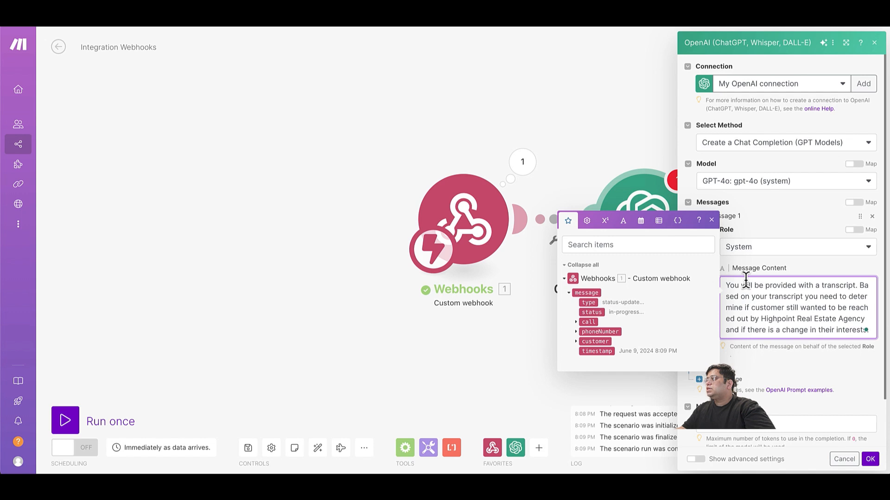
pyautogui.write('.')
# Add the line 'Return the response in following structure:' followed by blank lines.
pyautogui.press('Return')
pyautogui.press('Return')
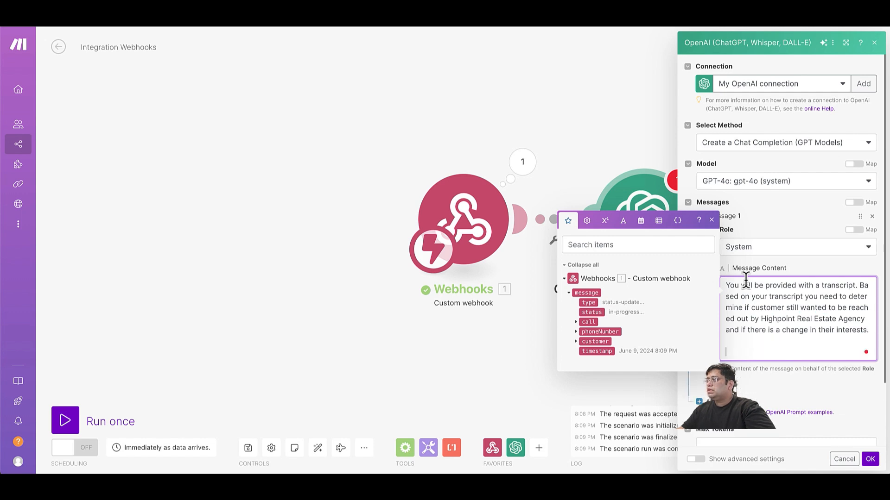
pyautogui.write('Re')
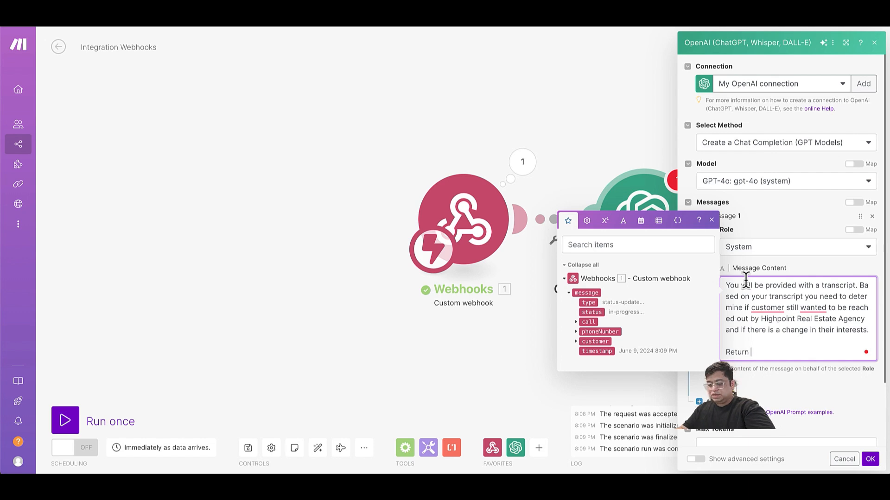
pyautogui.write('turn the response ')
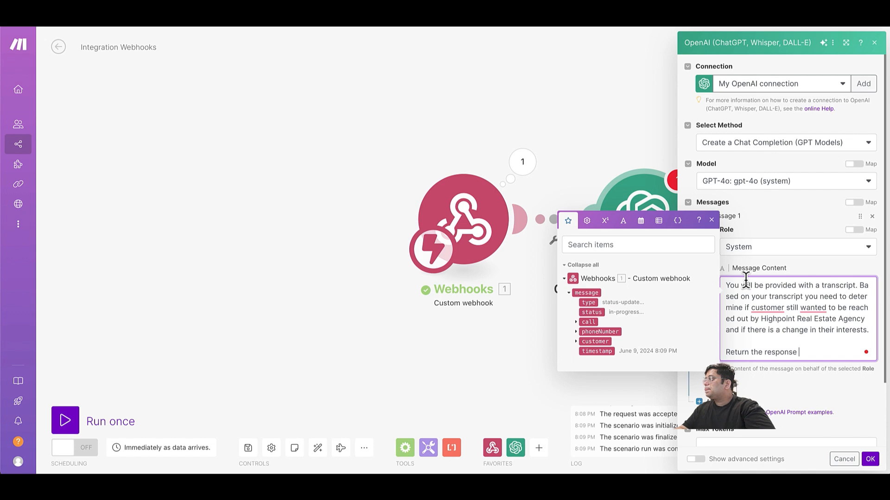
pyautogui.write('in  floow')
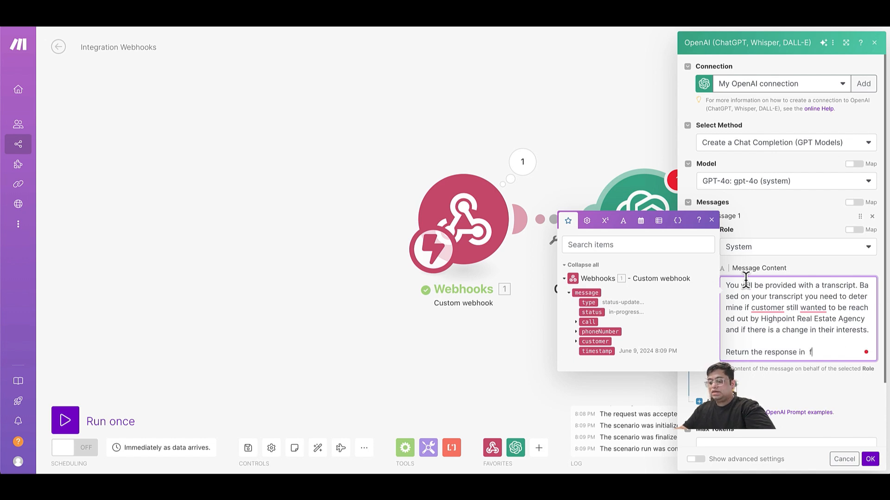
pyautogui.press('BackSpace')
pyautogui.press('BackSpace')
pyautogui.press('BackSpace')
pyautogui.press('BackSpace')
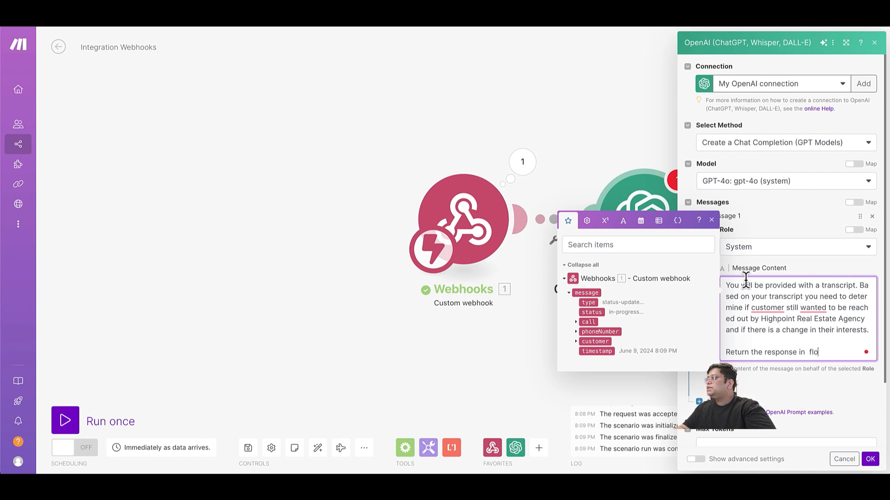
pyautogui.write('lowing structure')
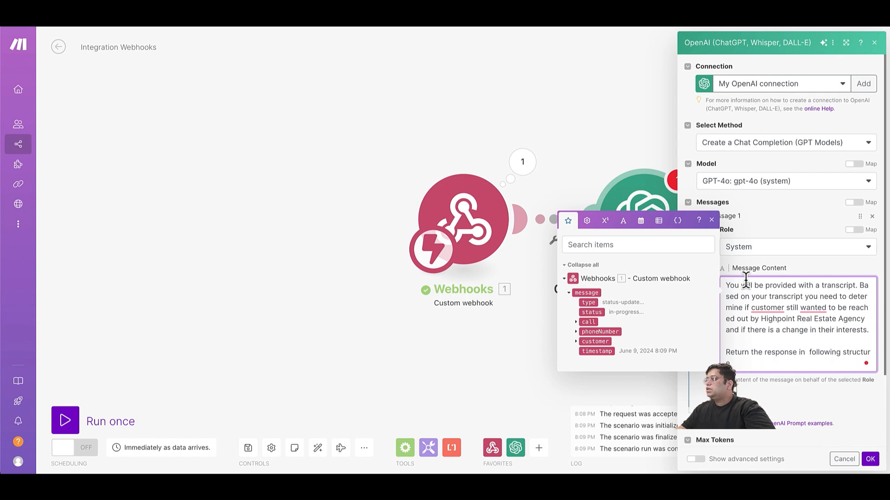
pyautogui.write(':')
pyautogui.press('Return')
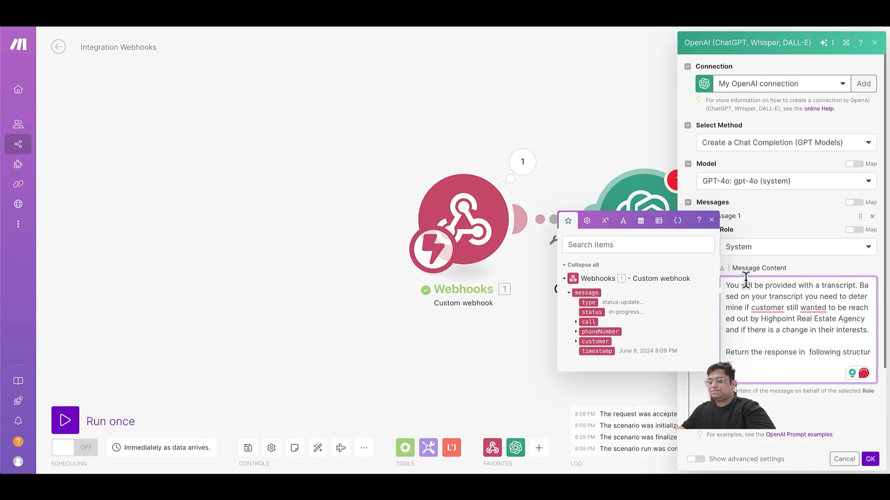
pyautogui.press('Return')
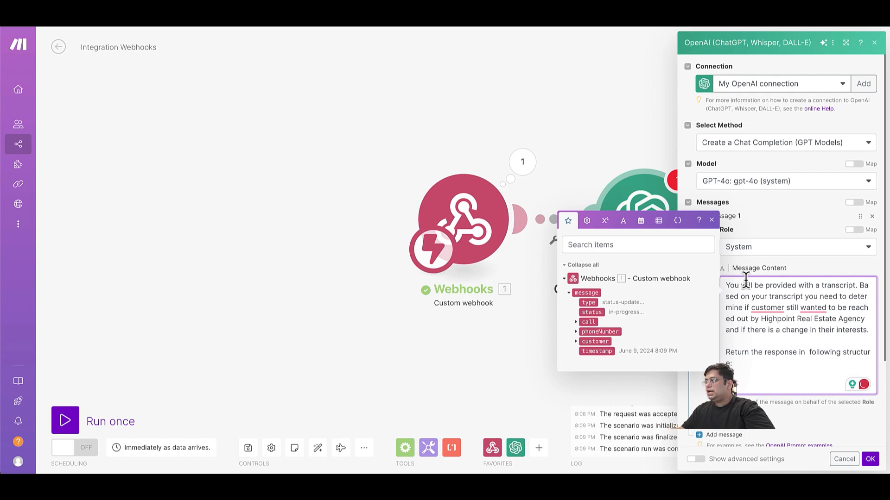
pyautogui.press('Return')
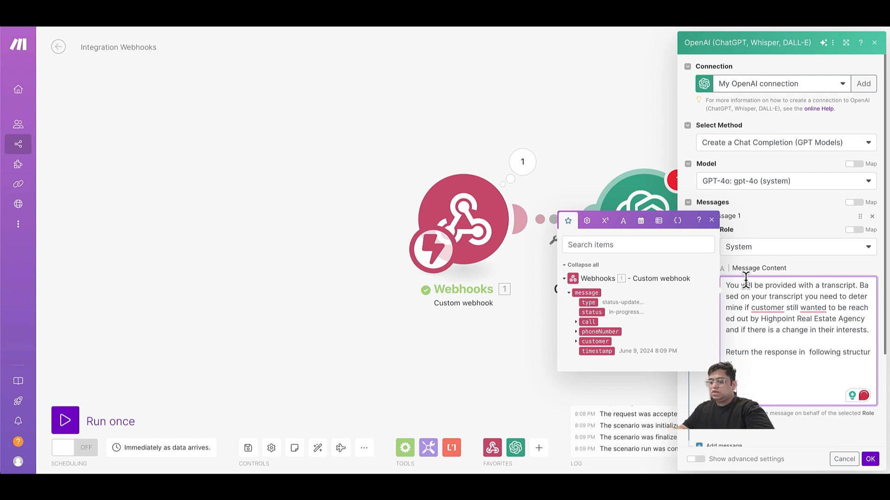
# Add the JSON fields "interests":true and "interested":"5 BHK" to the structure.
pyautogui.write('Inter')
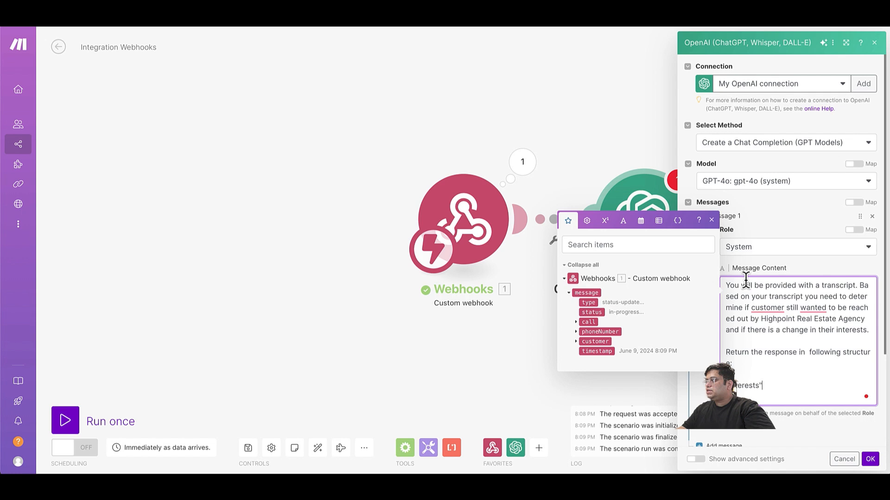
pyautogui.write('ests":')
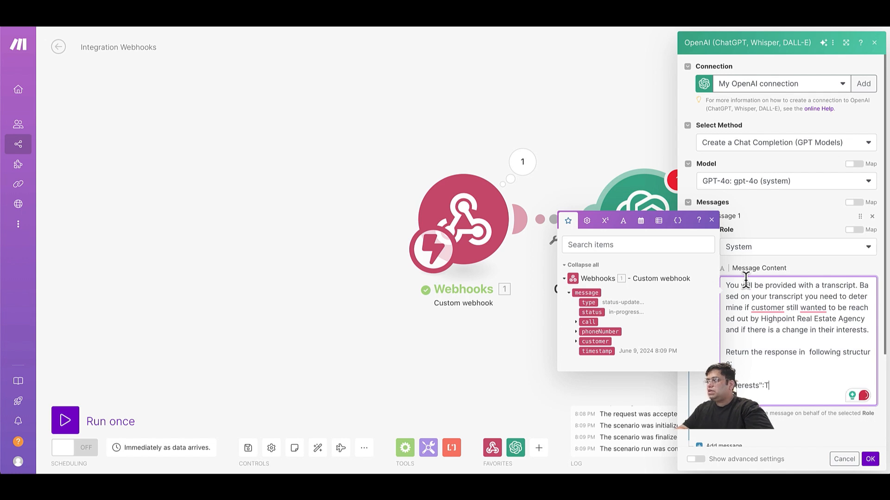
pyautogui.write('tu')
pyautogui.press('BackSpace')
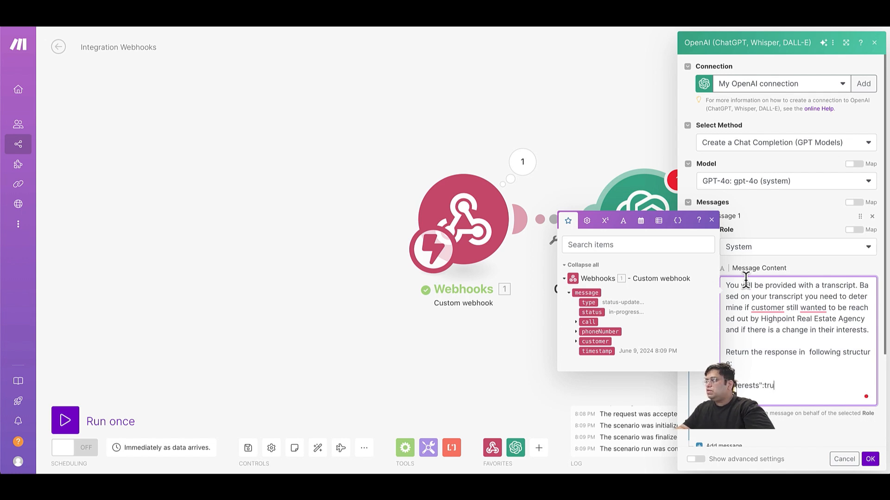
pyautogui.write('rue,')
pyautogui.press('Return')
pyautogui.write('"interes')
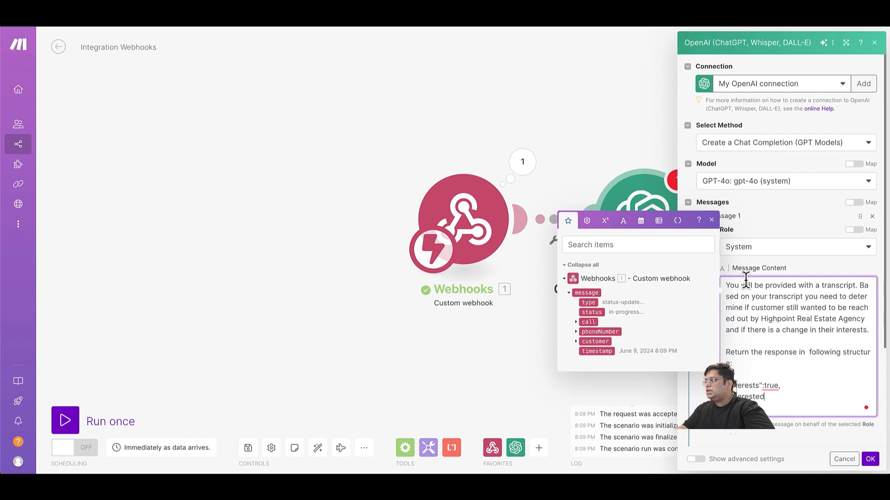
pyautogui.write('ted')
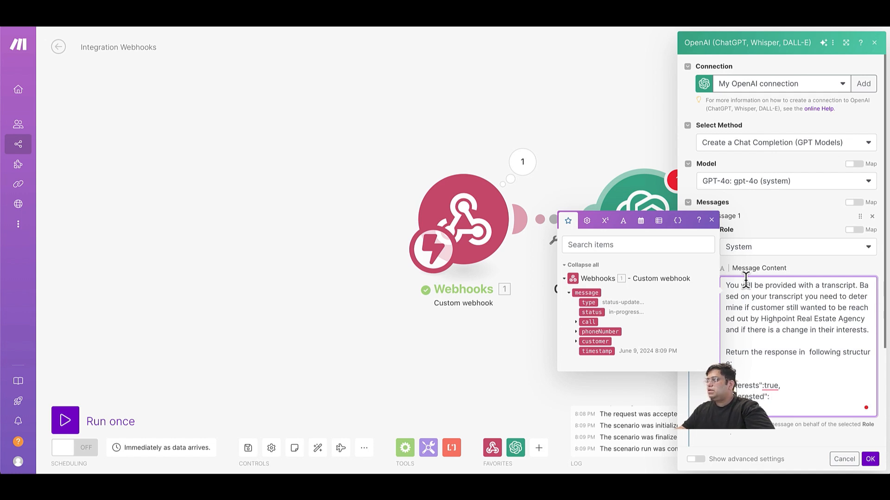
pyautogui.write(':"')
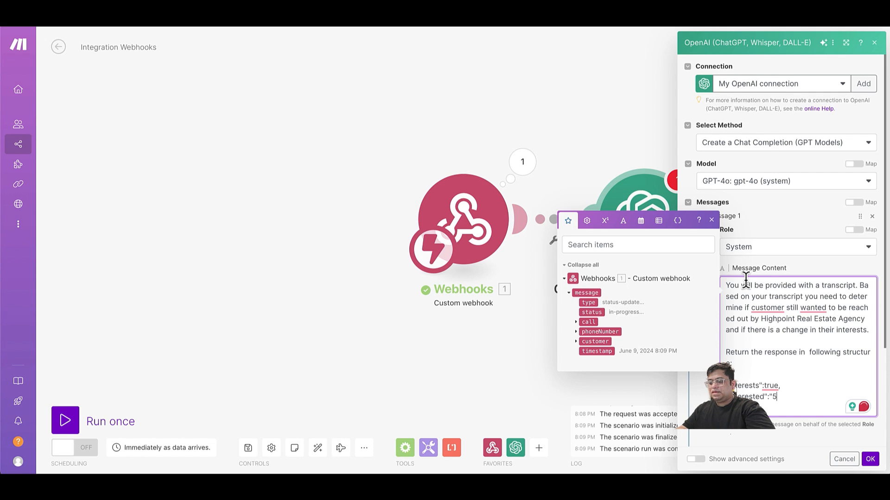
pyautogui.write('5 Bh')
pyautogui.press('BackSpace')
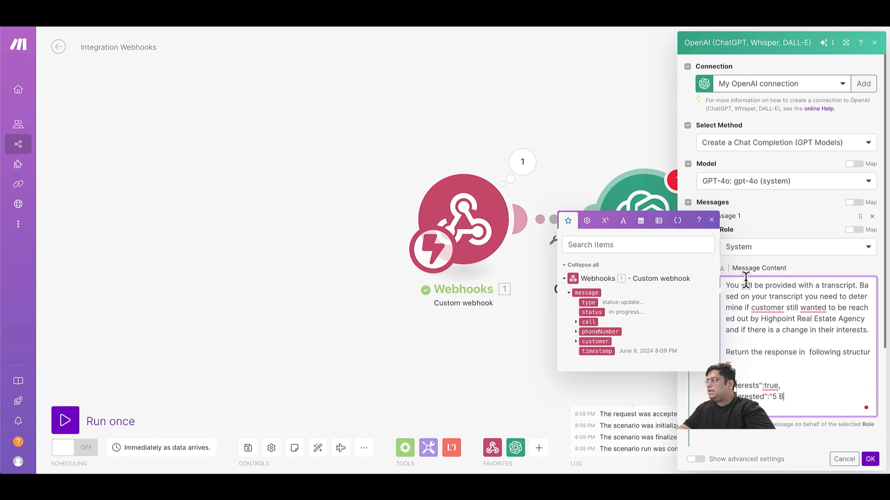
pyautogui.write('HK"')
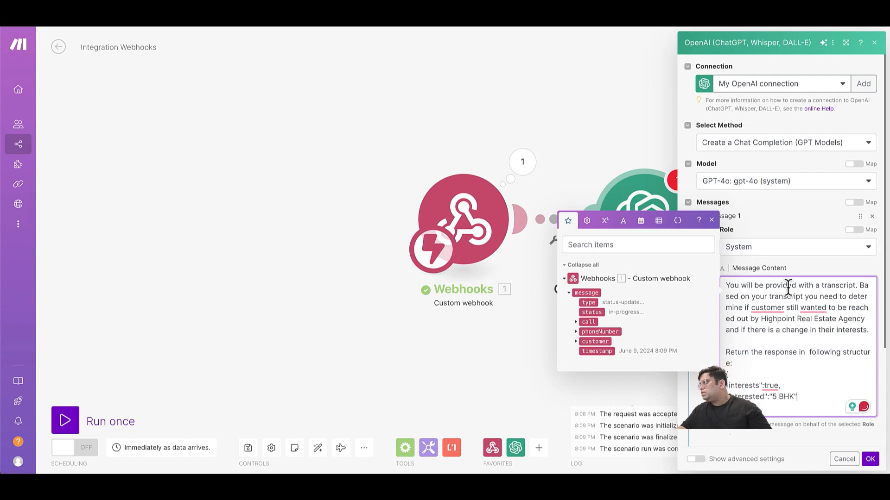
pyautogui.scroll(-2, 789, 348)
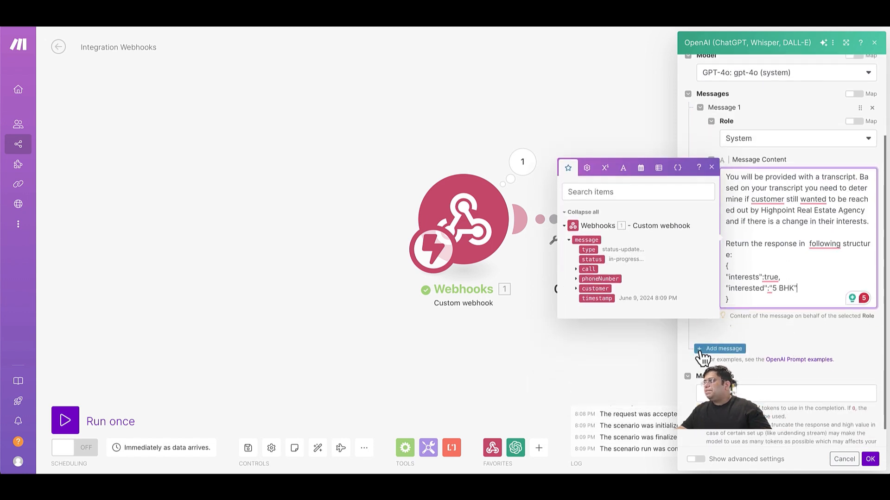
# Add a User message reading 'This is the transcript.' and confirm the OpenAI module settings.
pyautogui.click(702, 352)
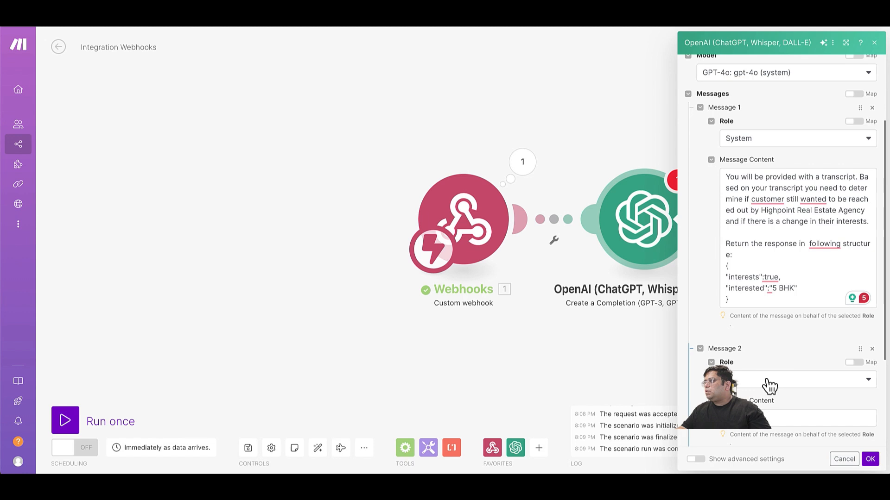
pyautogui.click(765, 381)
pyautogui.click(761, 394)
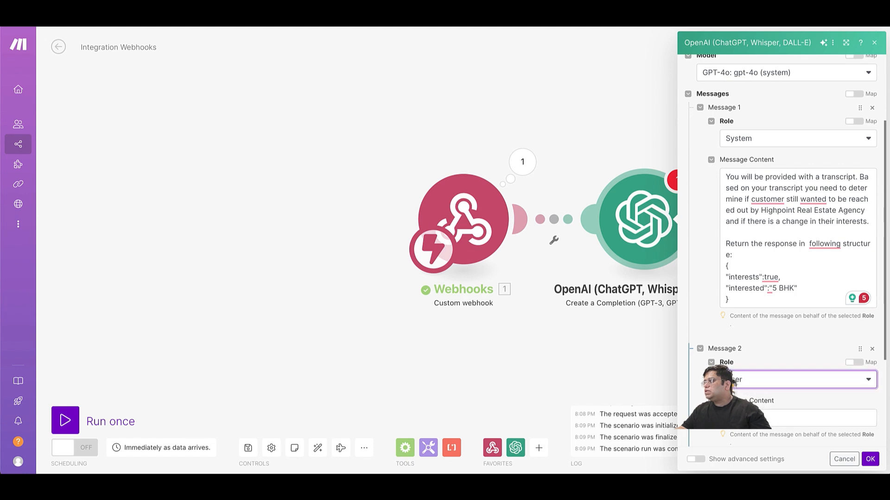
pyautogui.click(788, 417)
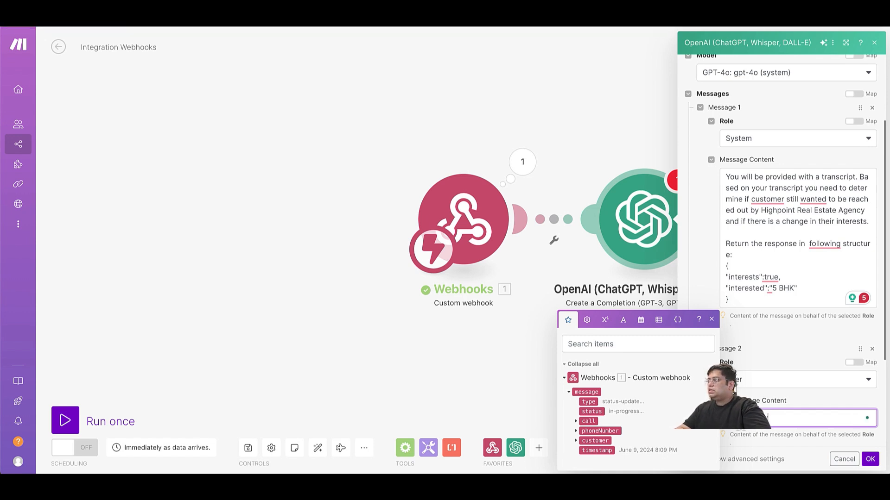
pyautogui.write('ranscript')
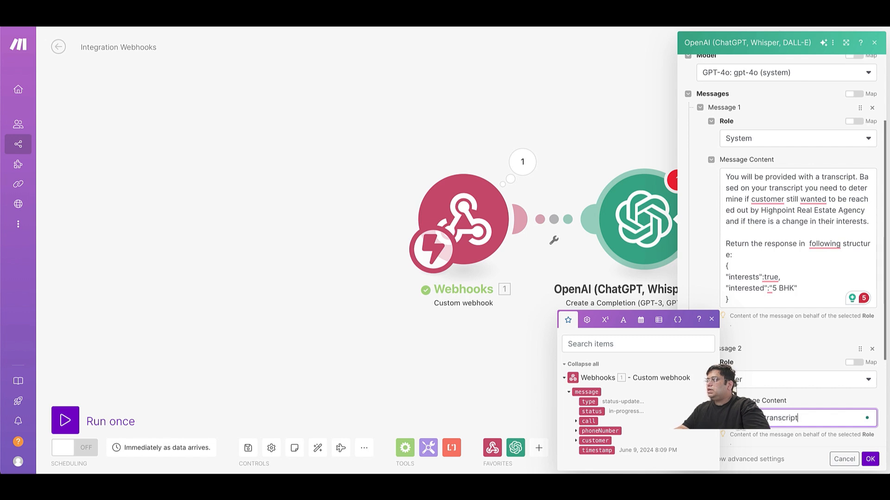
pyautogui.press('BackSpace')
pyautogui.write('.')
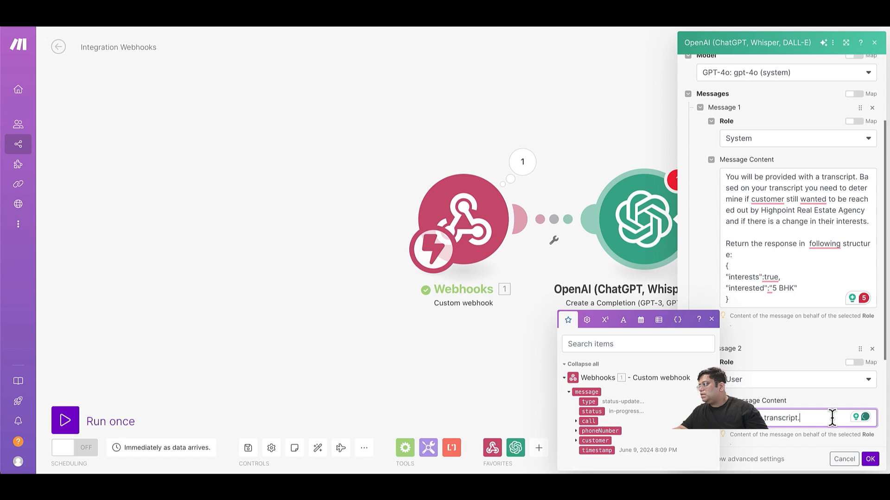
pyautogui.scroll(-3, 834, 426)
pyautogui.click(810, 400)
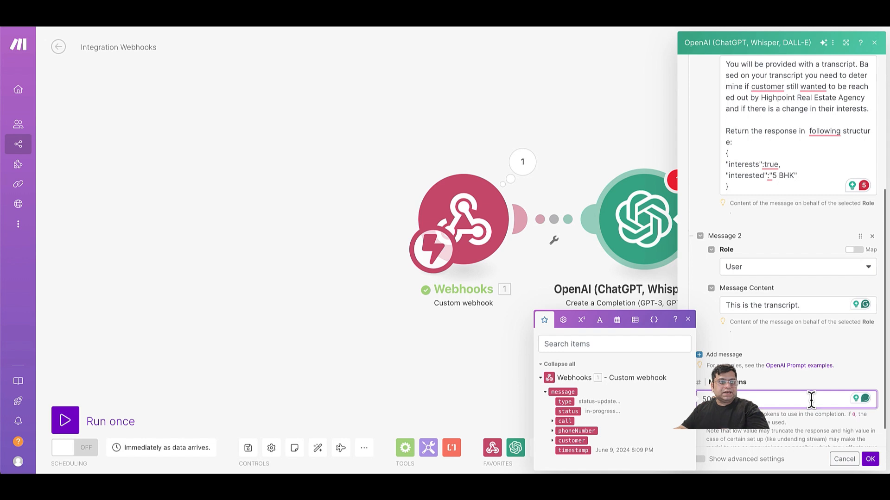
pyautogui.click(870, 459)
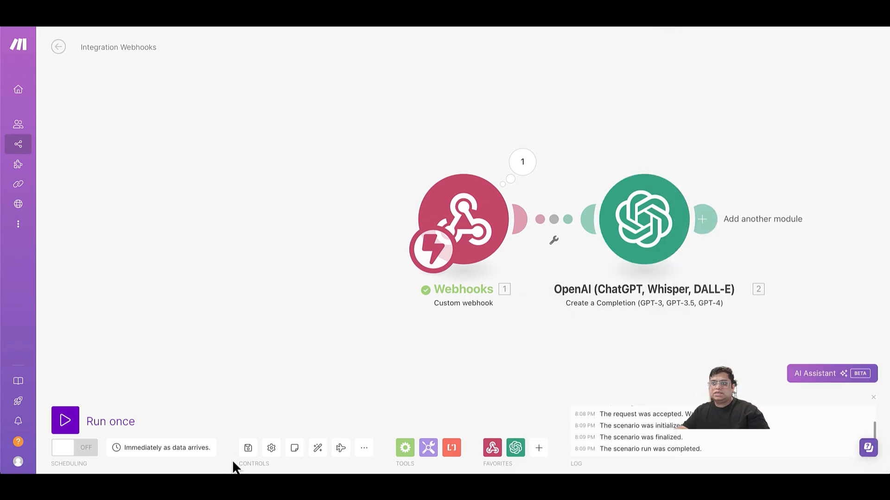
# Save the scenario, run it once on existing webhook data, and inspect the message output.
pyautogui.click(248, 447)
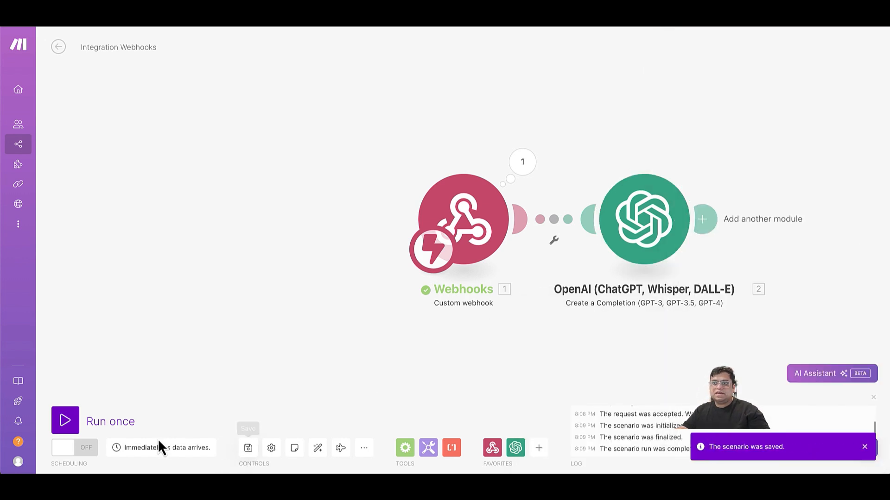
pyautogui.click(78, 423)
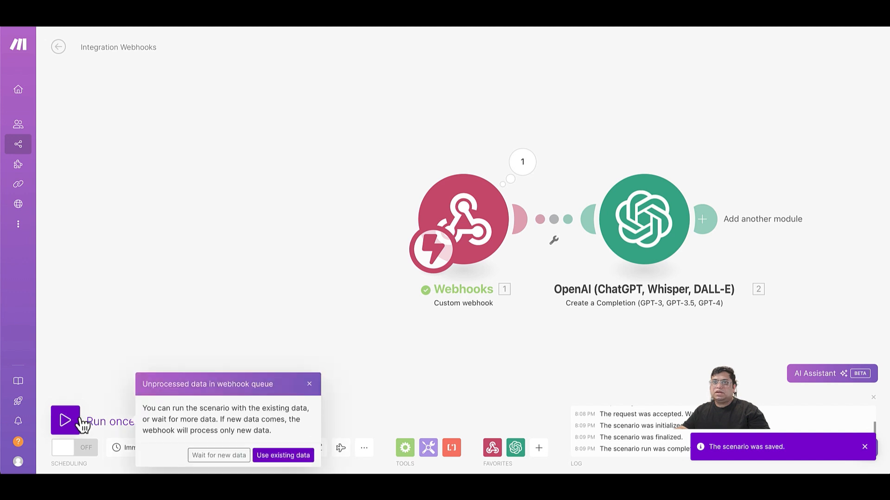
pyautogui.click(277, 456)
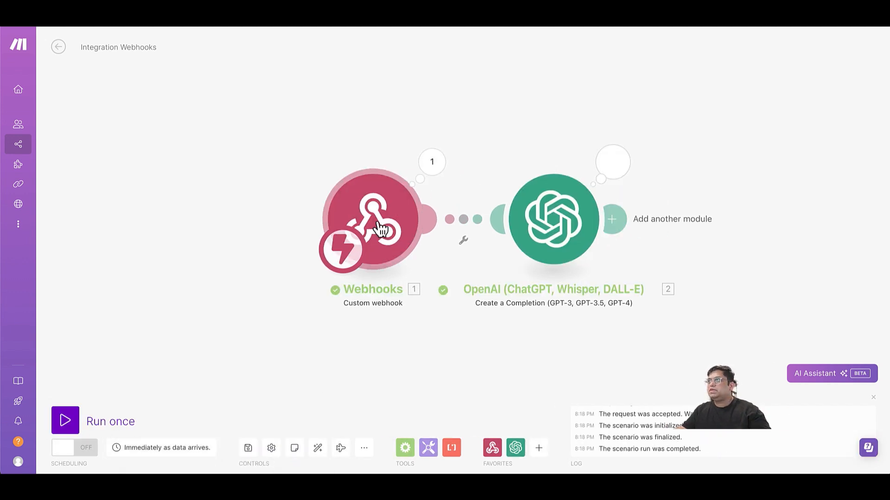
pyautogui.click(432, 162)
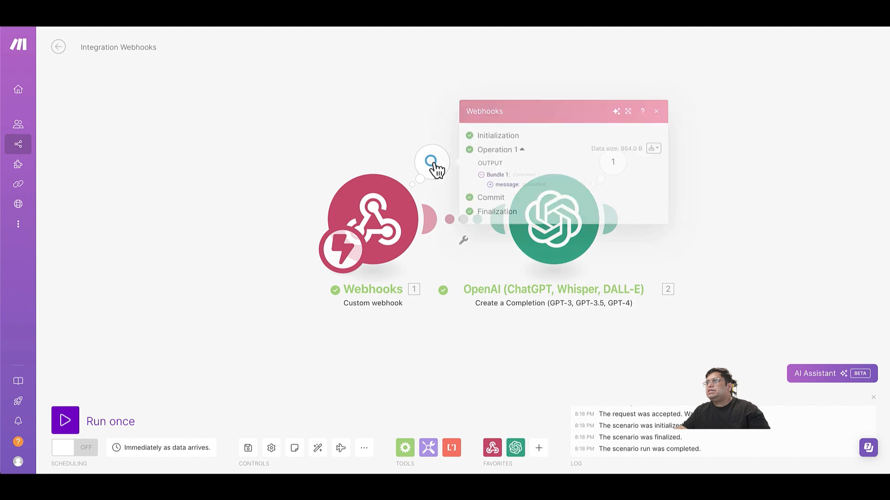
pyautogui.click(491, 186)
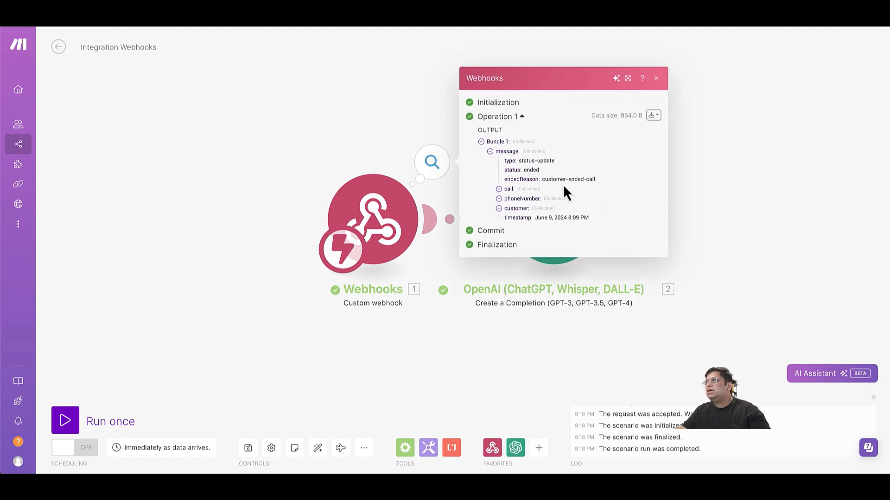
pyautogui.click(329, 109)
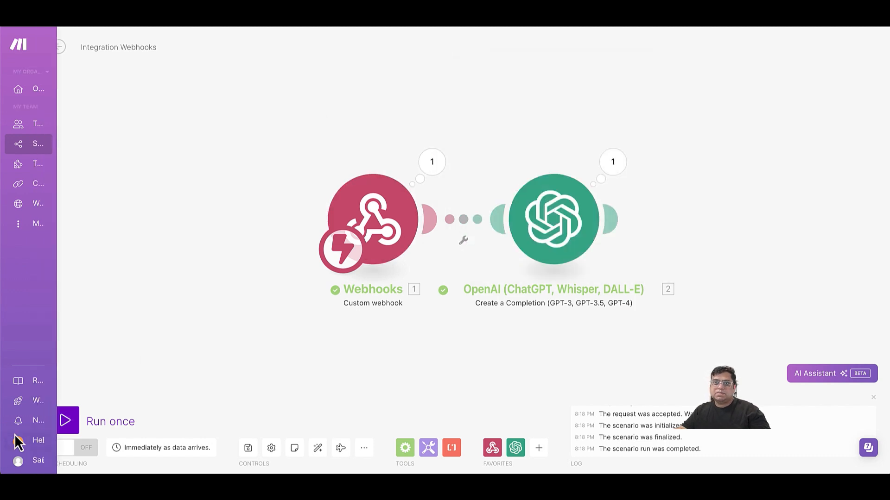
# Rerun on the queued data, check the end-of-call-report output, and open the link's options.
pyautogui.click(67, 419)
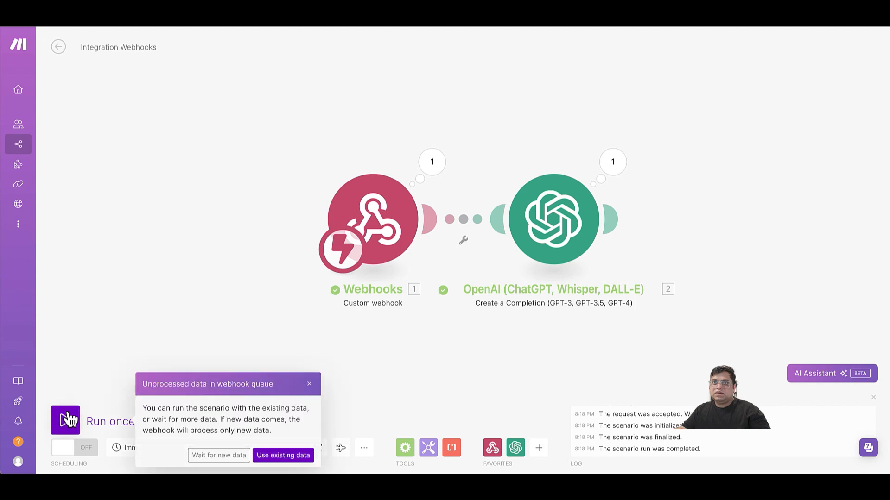
pyautogui.click(269, 455)
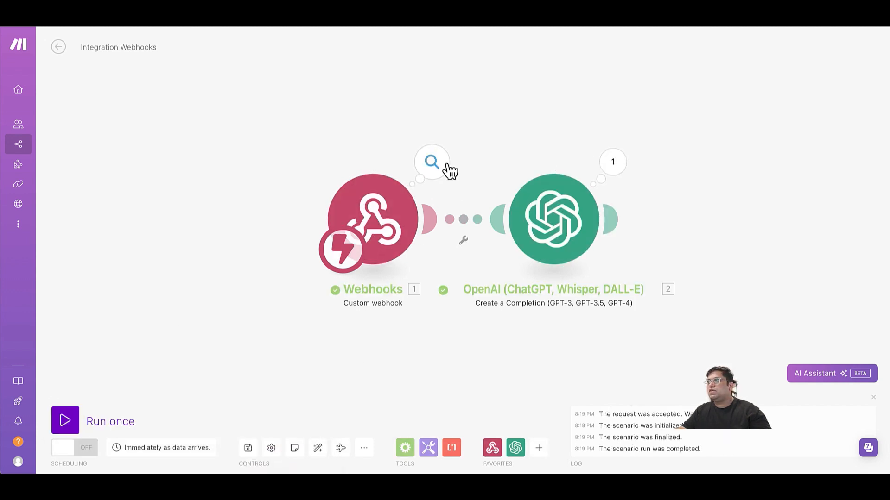
pyautogui.click(448, 168)
pyautogui.click(507, 184)
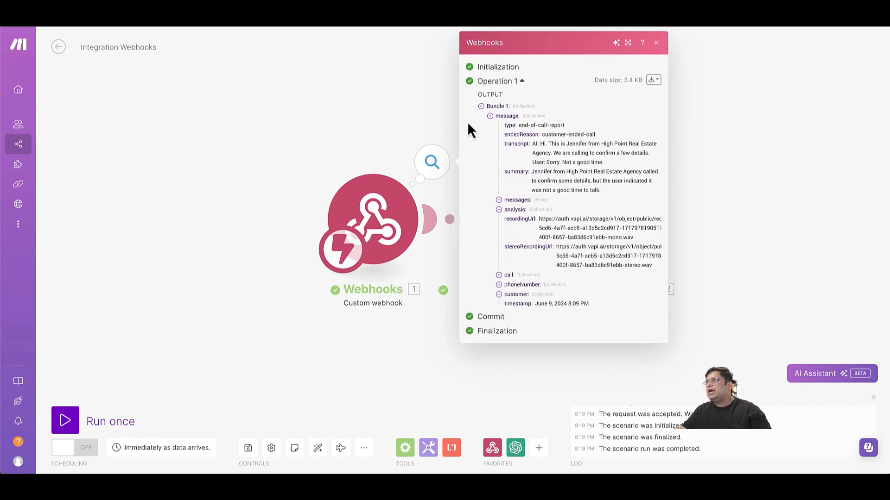
pyautogui.click(421, 119)
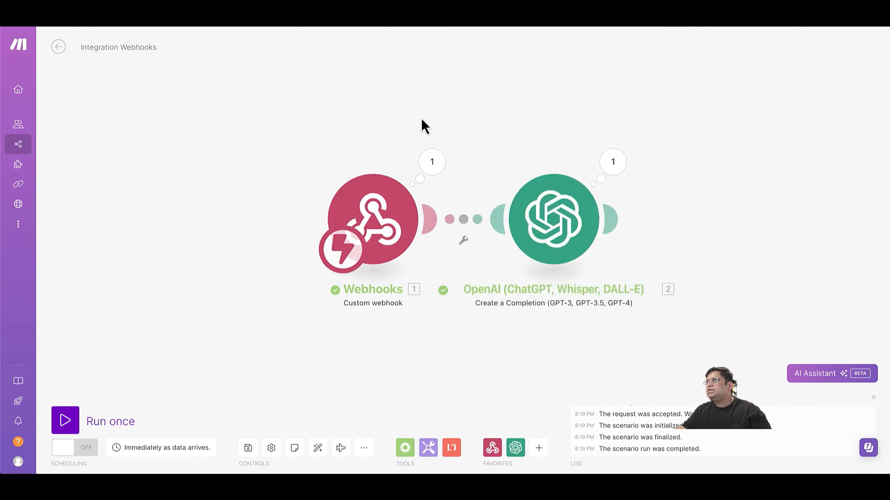
pyautogui.click(463, 251)
# Add an 'end of call' filter passing only messages whose type equals end-of-call-report.
pyautogui.click(470, 267)
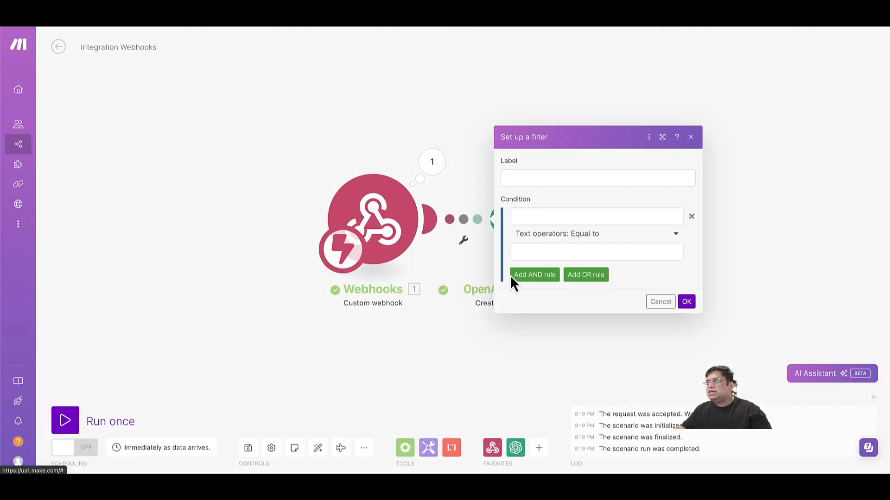
pyautogui.click(545, 217)
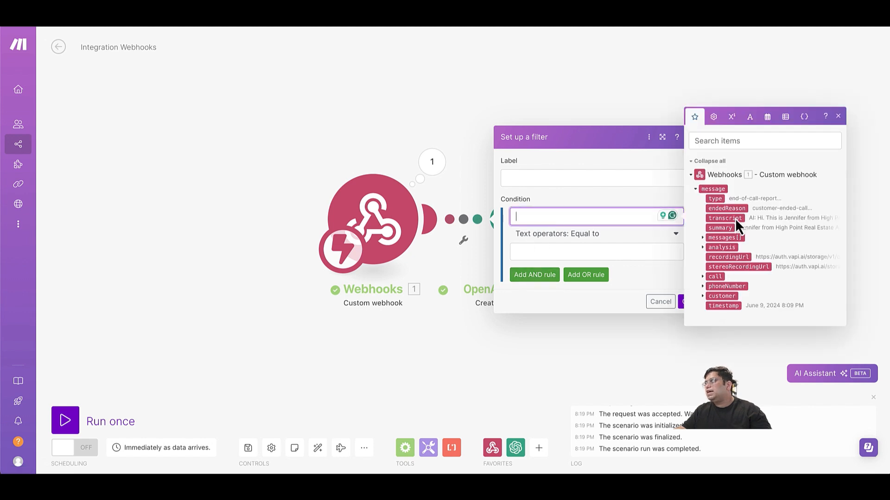
pyautogui.click(715, 202)
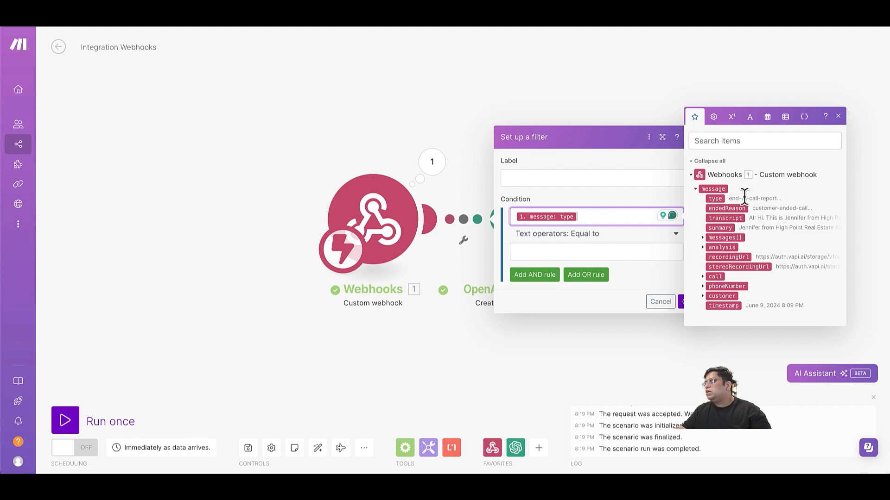
pyautogui.click(621, 254)
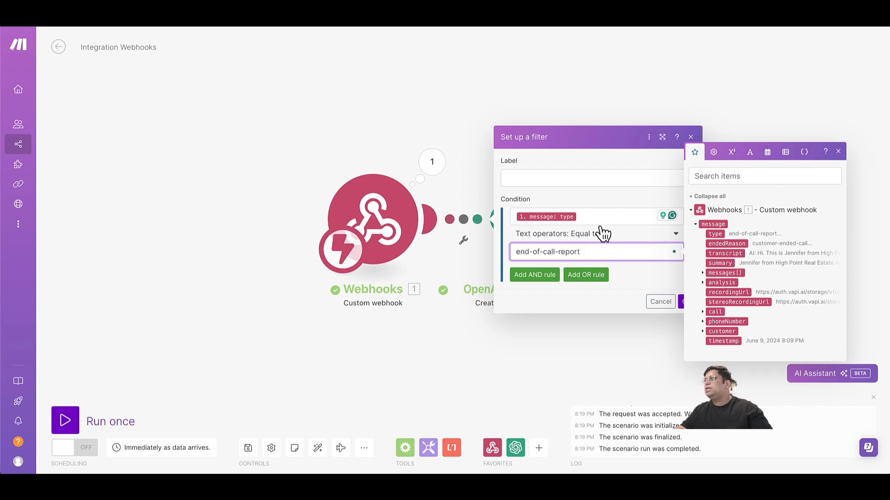
pyautogui.click(576, 172)
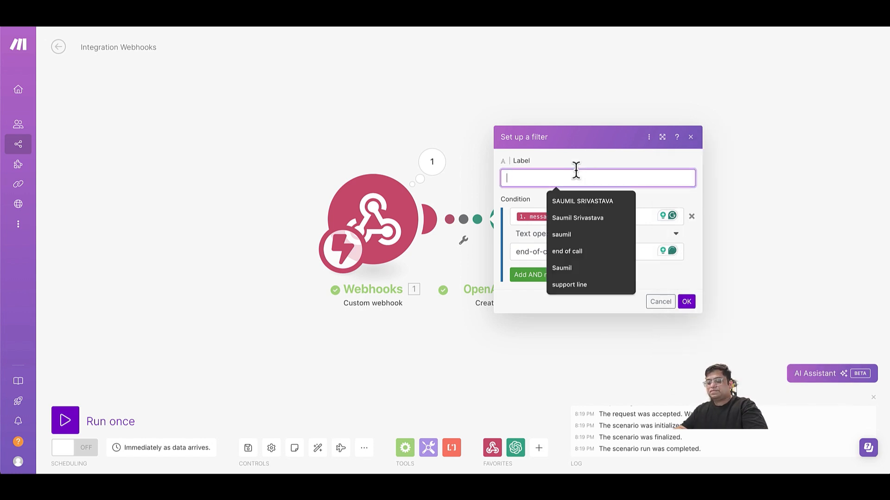
pyautogui.write('end of call')
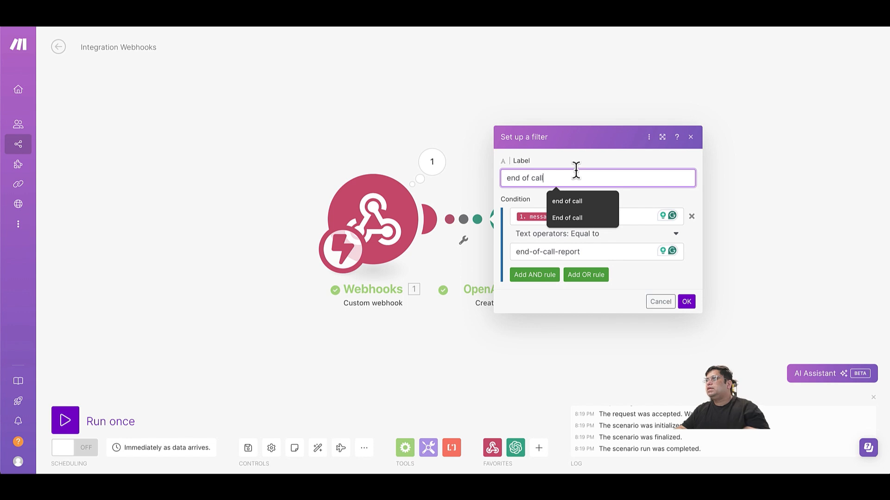
pyautogui.click(686, 302)
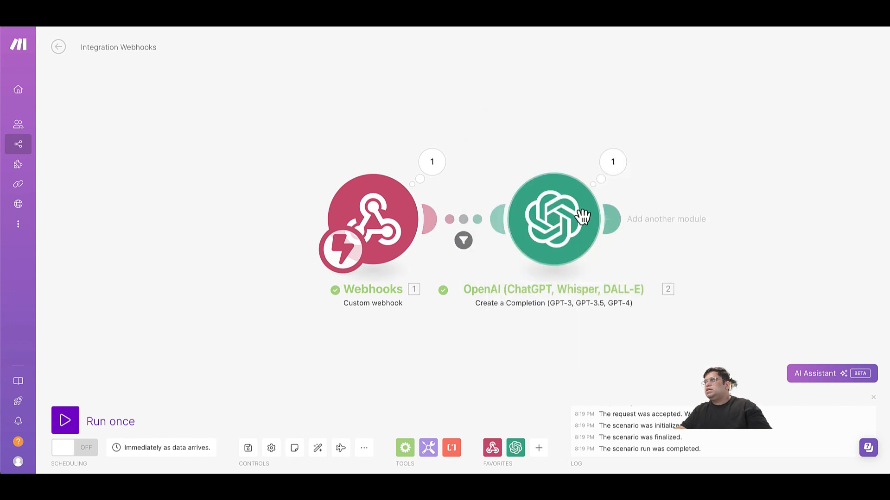
# Review the OpenAI results and the webhook's message bundle, then close the output inspectors.
pyautogui.click(623, 165)
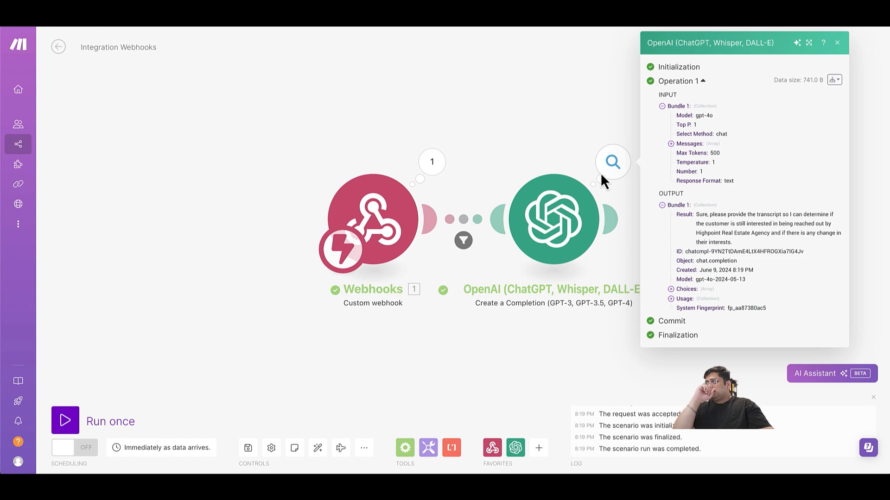
pyautogui.click(552, 155)
pyautogui.click(445, 166)
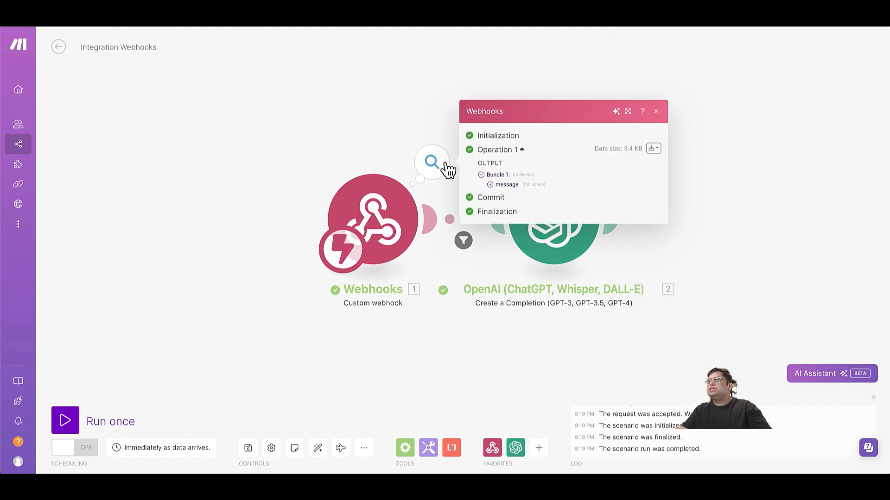
pyautogui.click(495, 187)
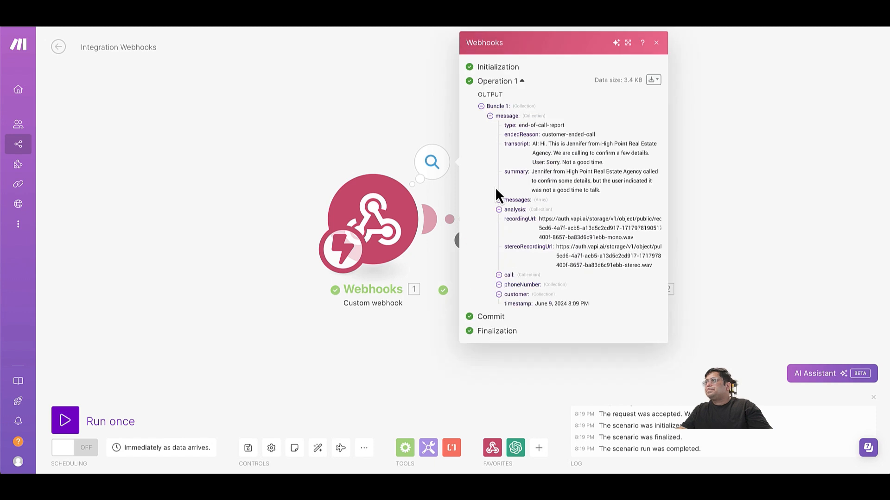
pyautogui.click(440, 117)
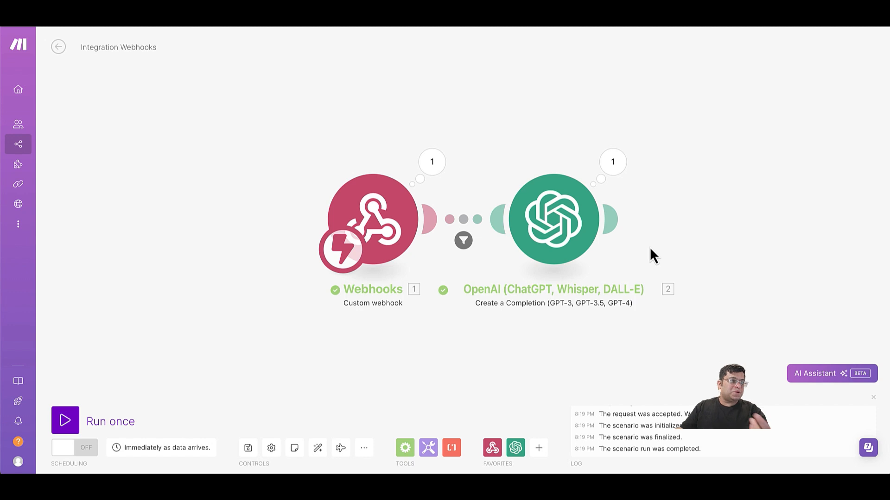
# Add a Parse JSON module using the 'interest' data structure, parsing Choices > Message > Content.
pyautogui.moveTo(610, 234)
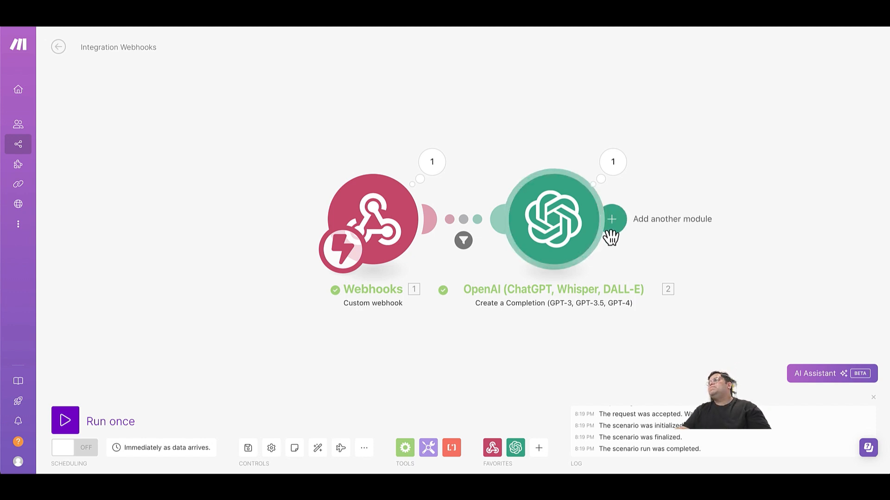
pyautogui.click(619, 237)
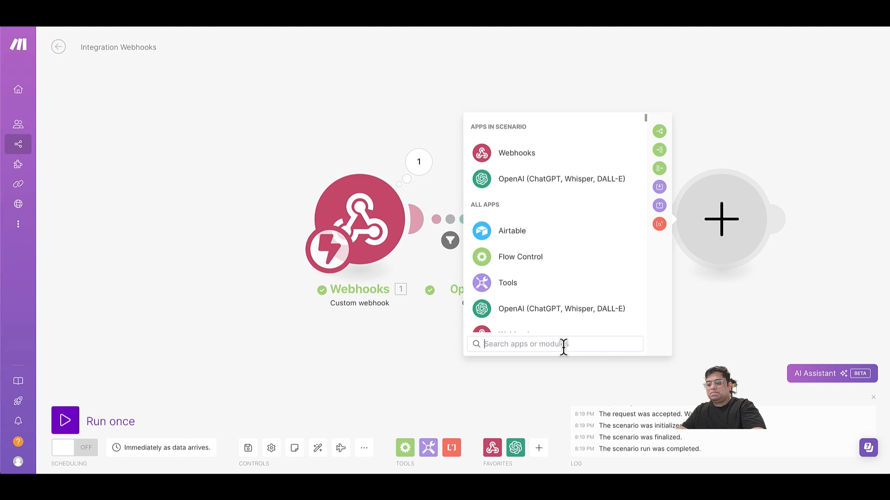
pyautogui.write('json')
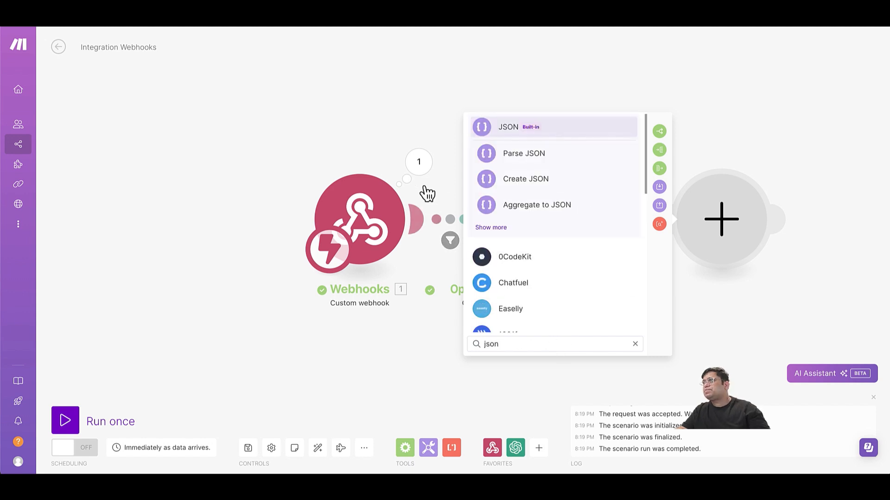
pyautogui.click(510, 155)
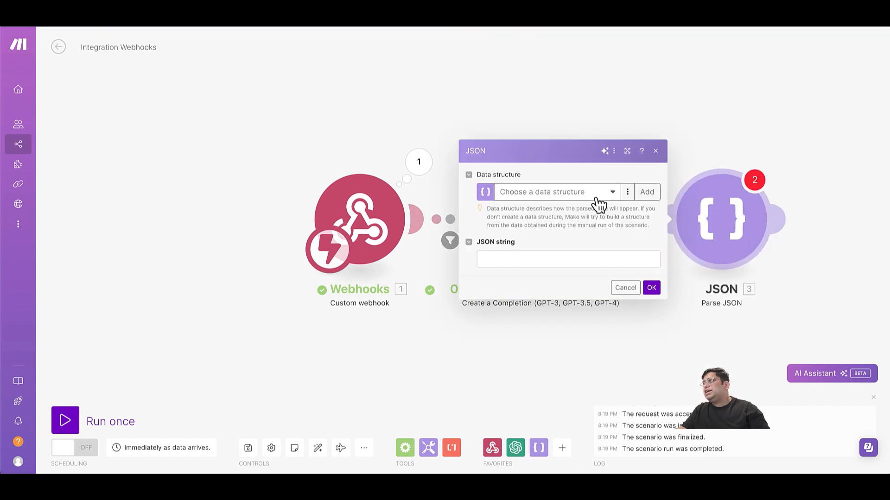
pyautogui.click(614, 197)
pyautogui.click(575, 222)
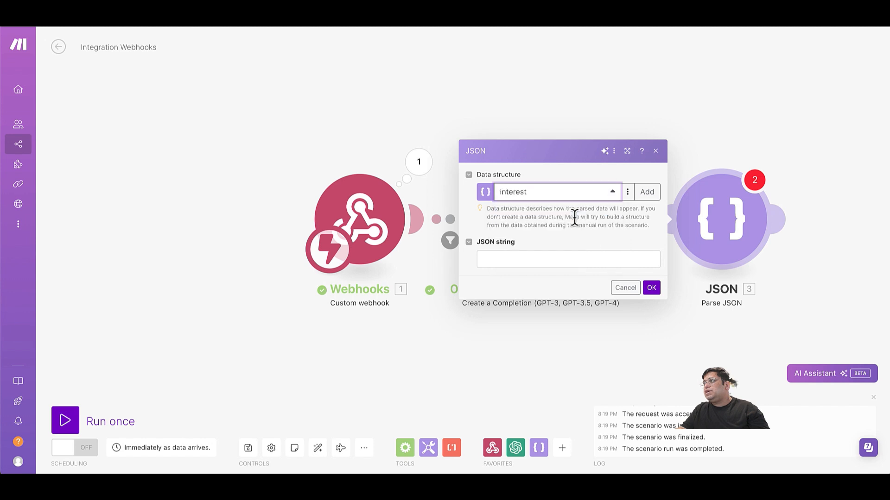
pyautogui.click(546, 258)
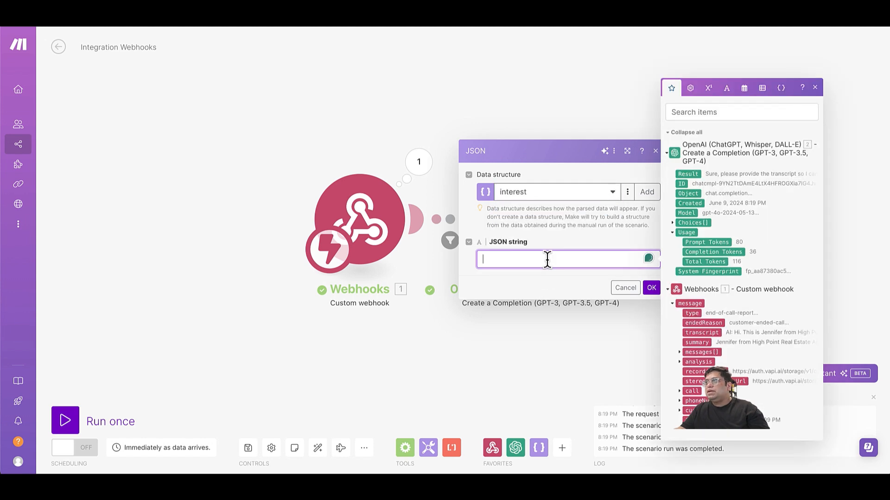
pyautogui.click(674, 224)
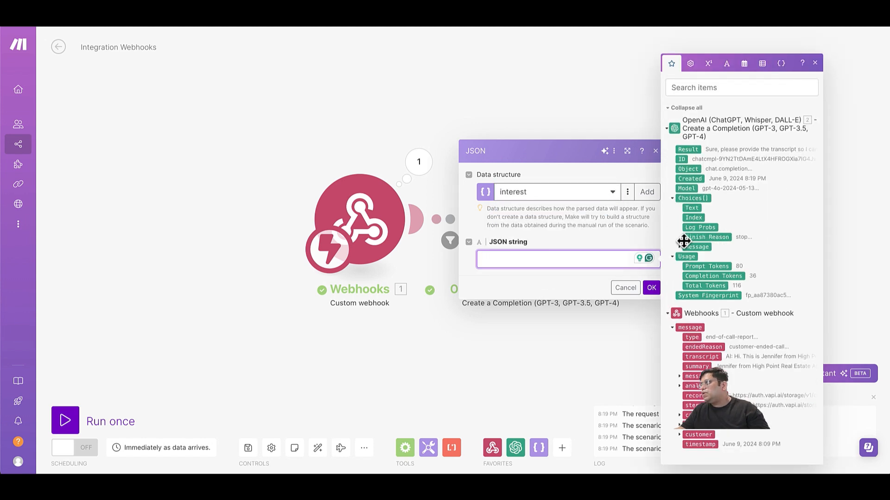
pyautogui.click(680, 247)
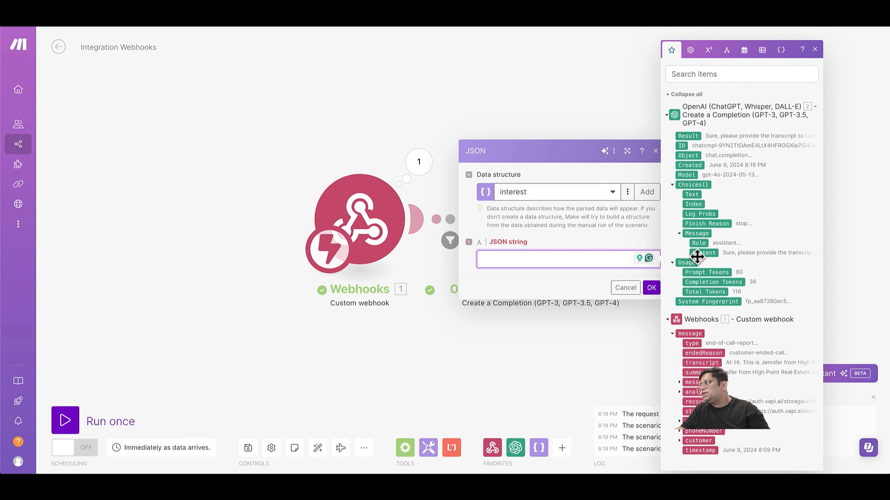
pyautogui.click(697, 254)
pyautogui.click(651, 288)
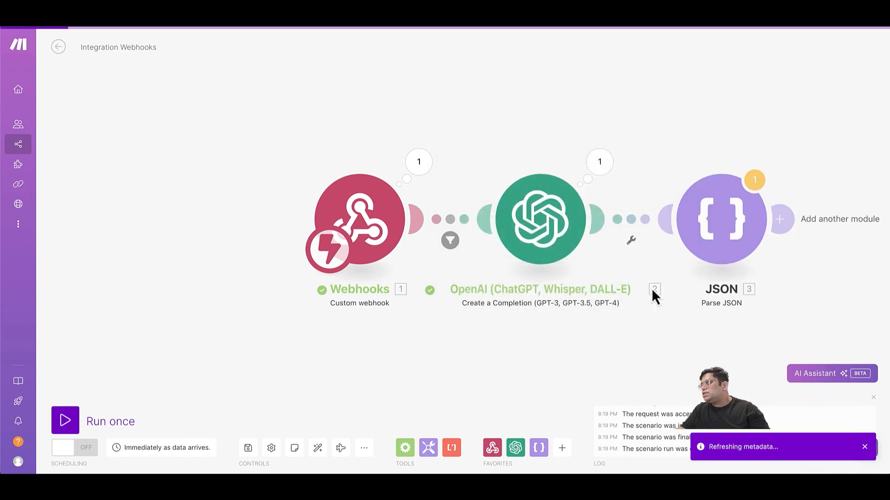
# Add a Google Sheets Search Rows module after the Parse JSON step.
pyautogui.click(786, 226)
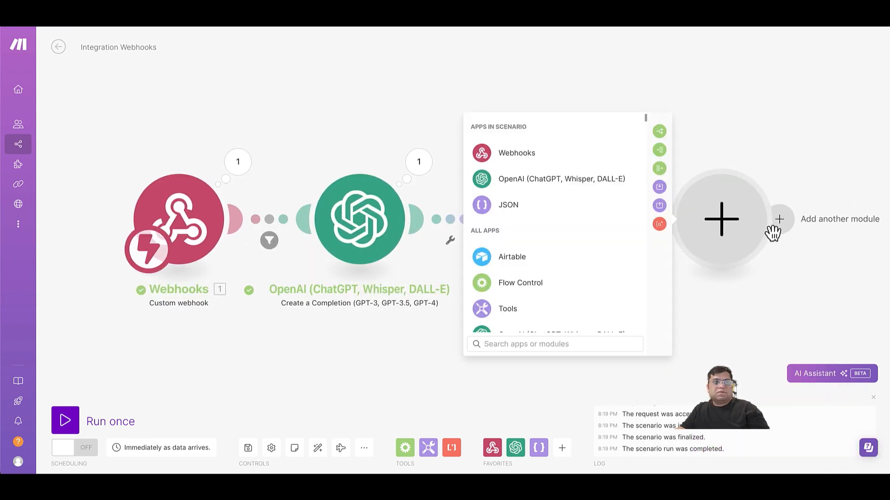
pyautogui.write('go')
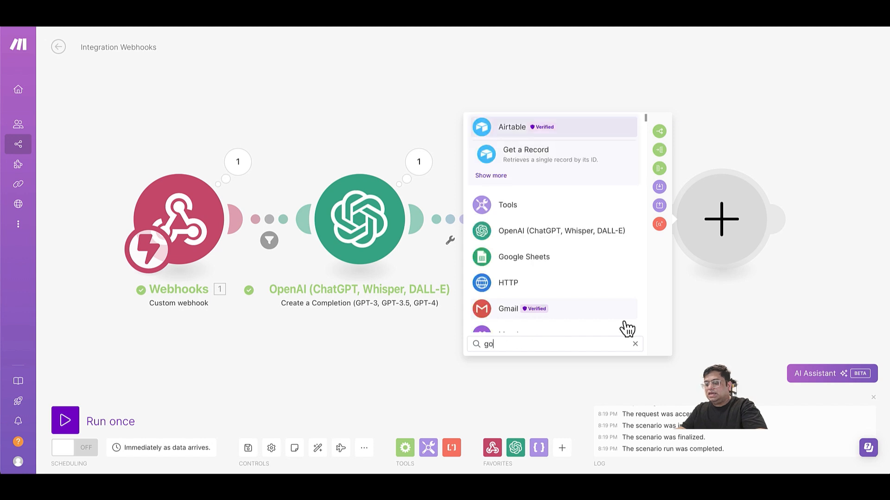
pyautogui.write('ogle')
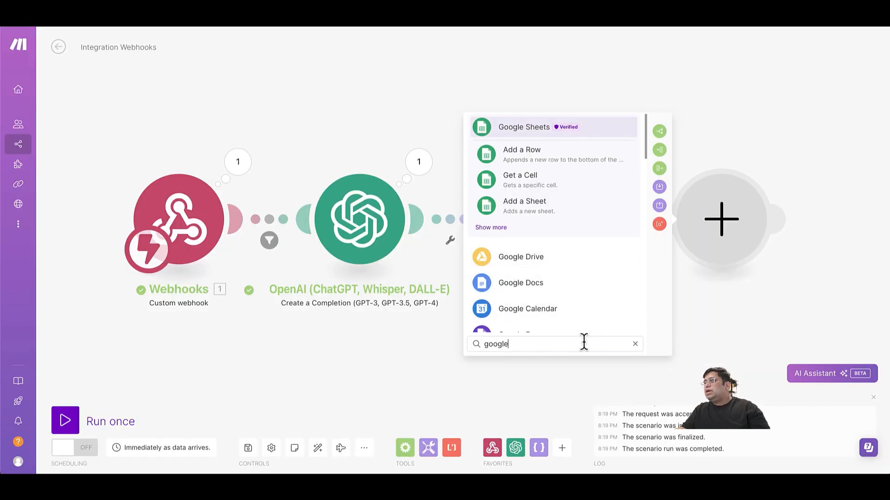
pyautogui.click(518, 133)
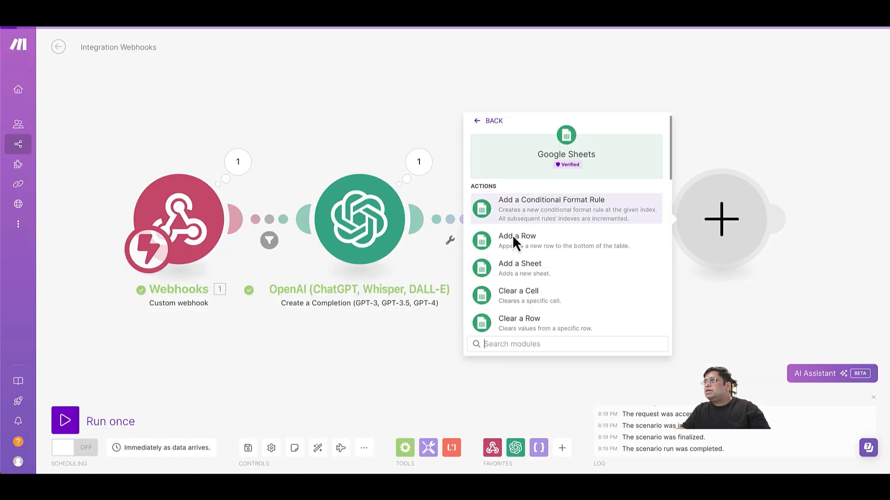
pyautogui.write('searc')
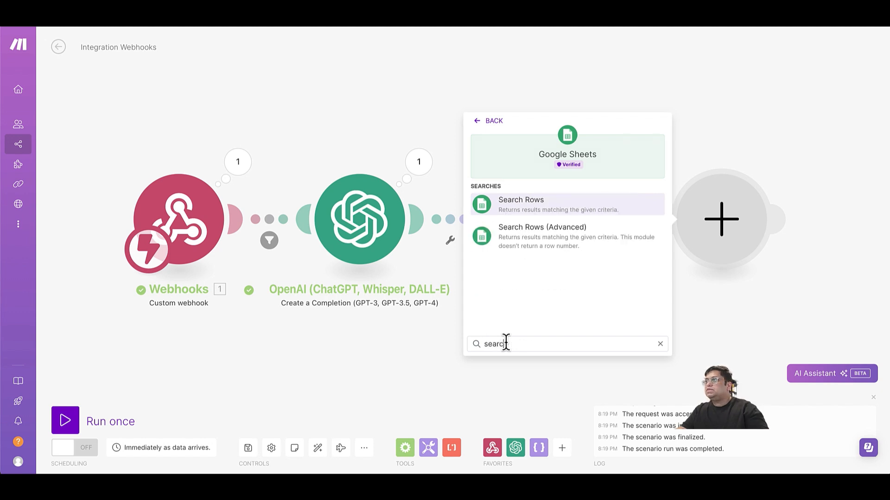
pyautogui.click(541, 204)
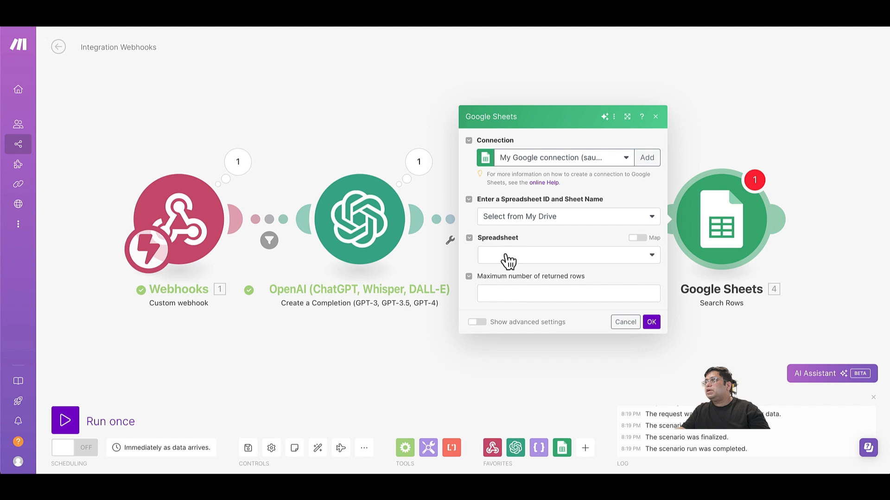
# Select from all spreadsheets, paste the Spreadsheet ID, and choose Sheet1.
pyautogui.click(527, 221)
pyautogui.click(504, 248)
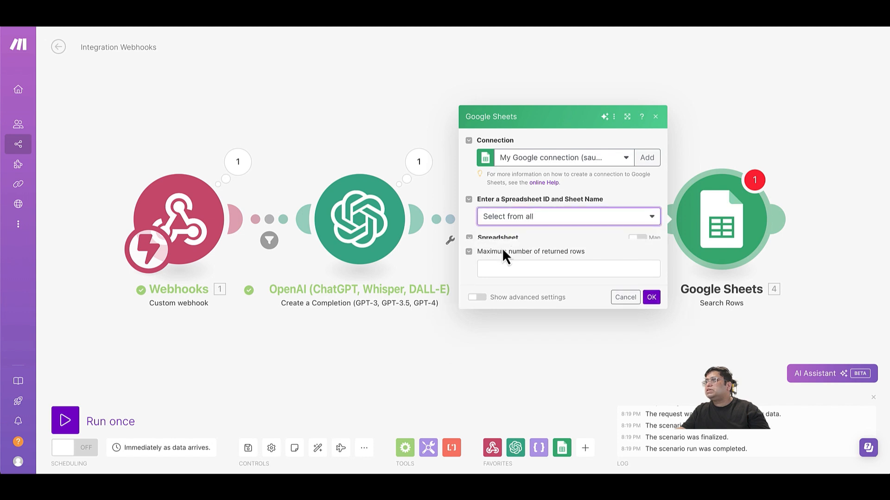
pyautogui.click(508, 249)
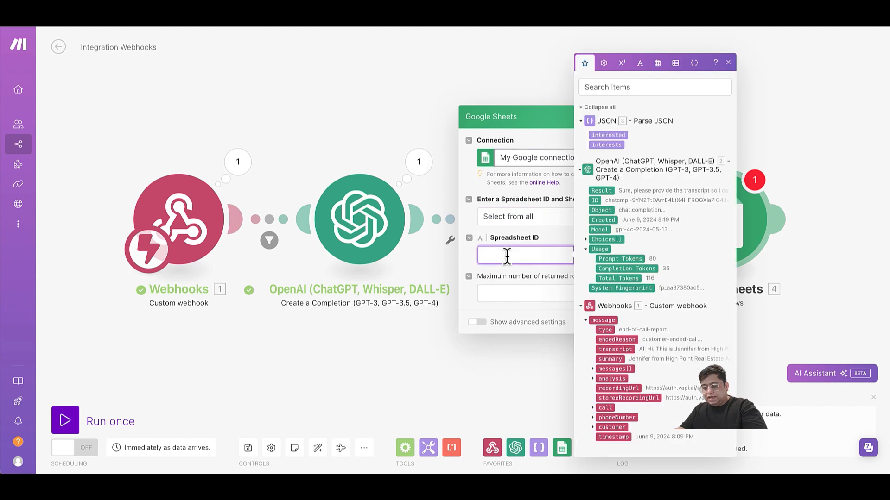
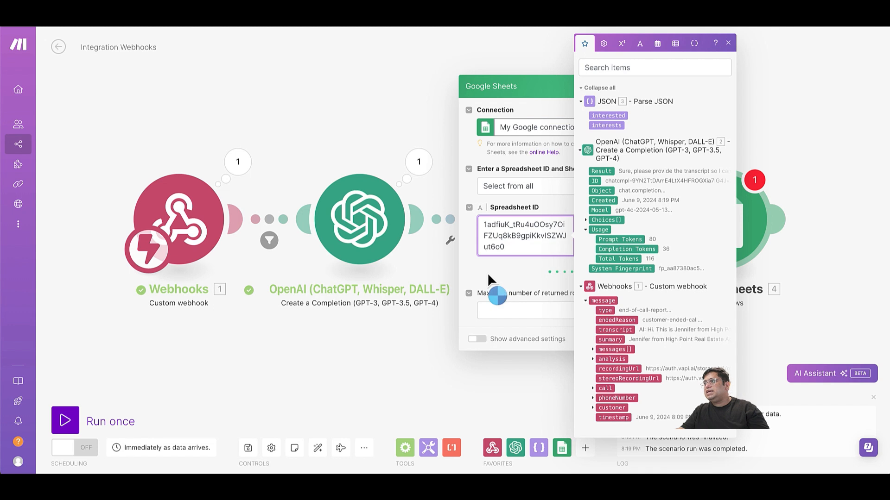
pyautogui.click(487, 273)
pyautogui.click(511, 286)
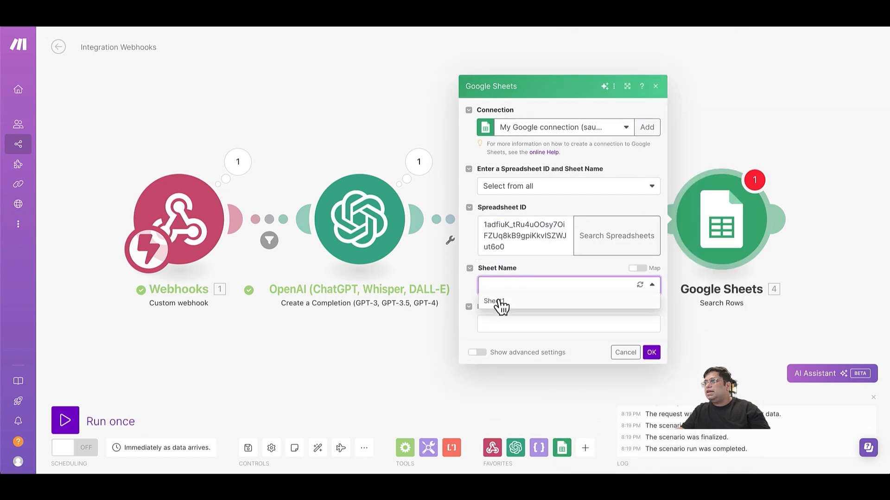
pyautogui.click(497, 301)
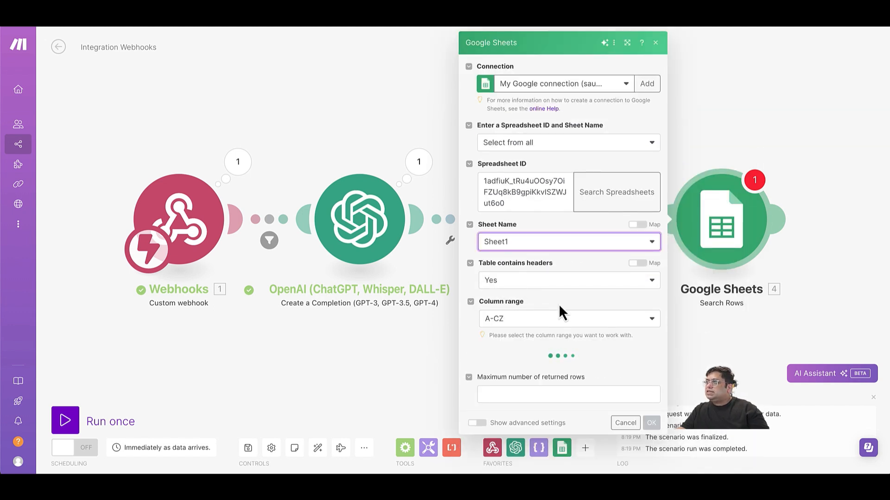
# Filter rows where Phone Number (A) equals the webhook's message.customer.number, then confirm.
pyautogui.click(551, 366)
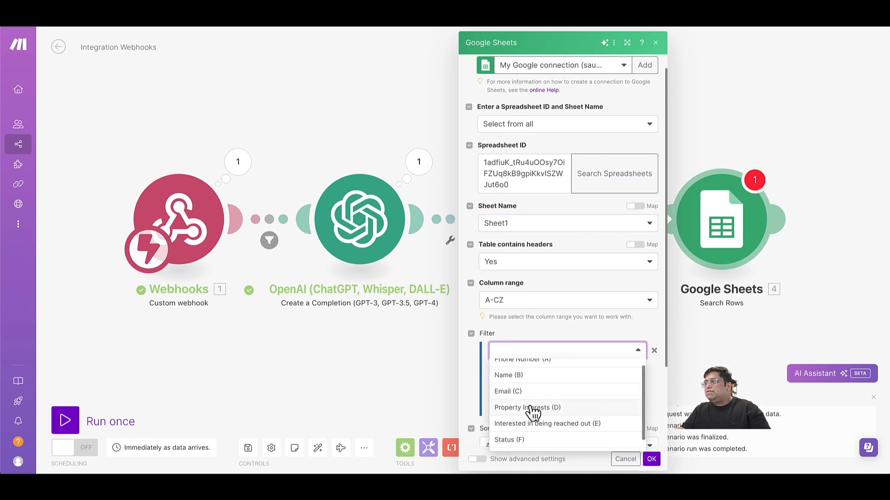
pyautogui.click(531, 369)
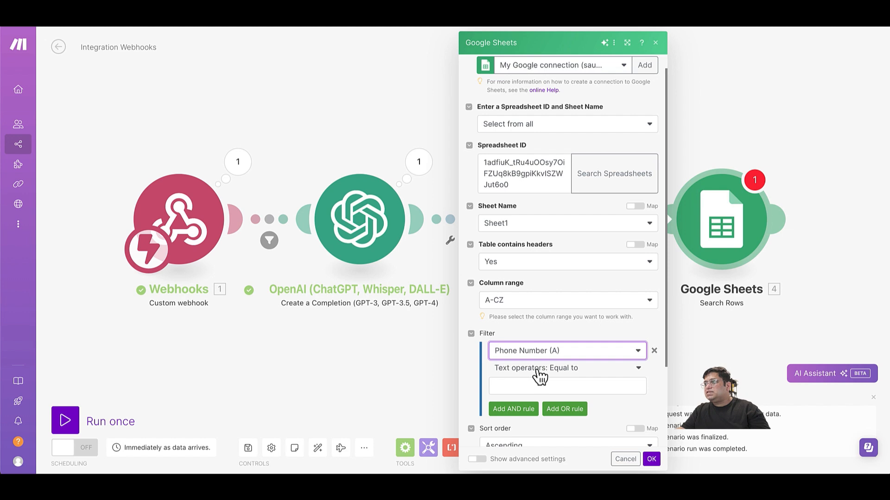
pyautogui.click(548, 385)
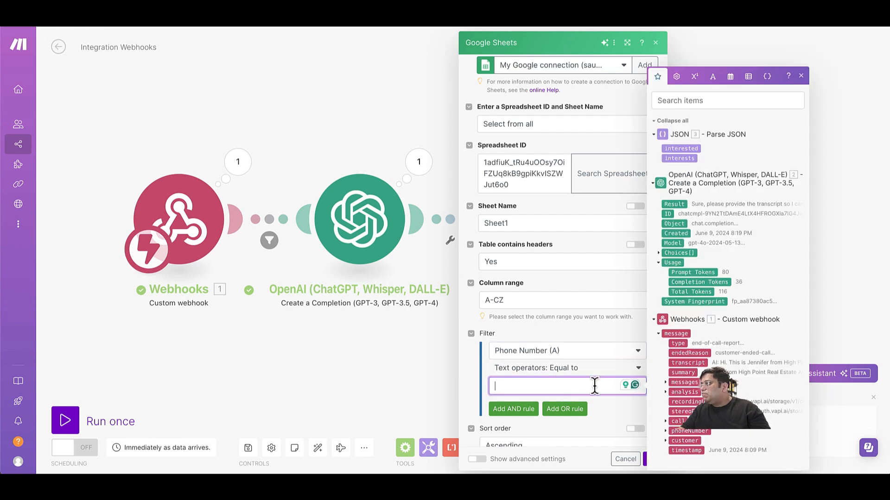
pyautogui.click(670, 444)
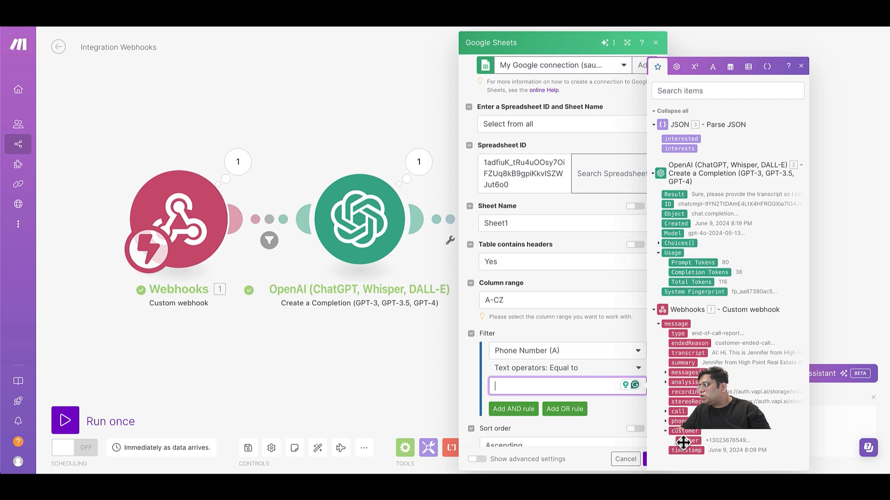
pyautogui.click(687, 441)
pyautogui.scroll(-2, 594, 433)
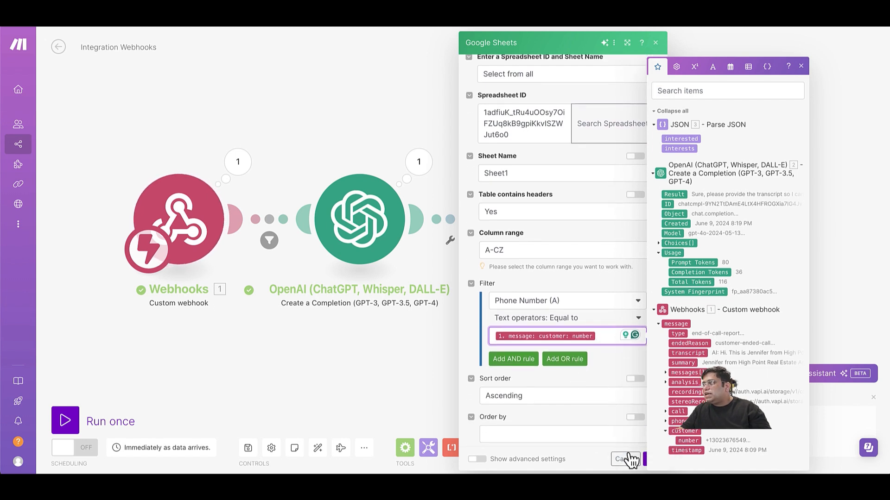
pyautogui.click(650, 459)
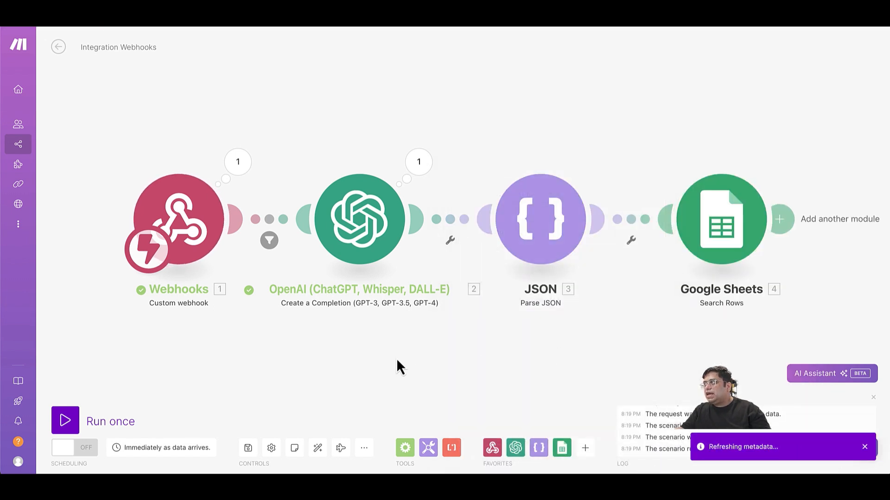
# Save the scenario and add a Google Sheets Update a Row module found by searching 'upd'.
pyautogui.click(248, 449)
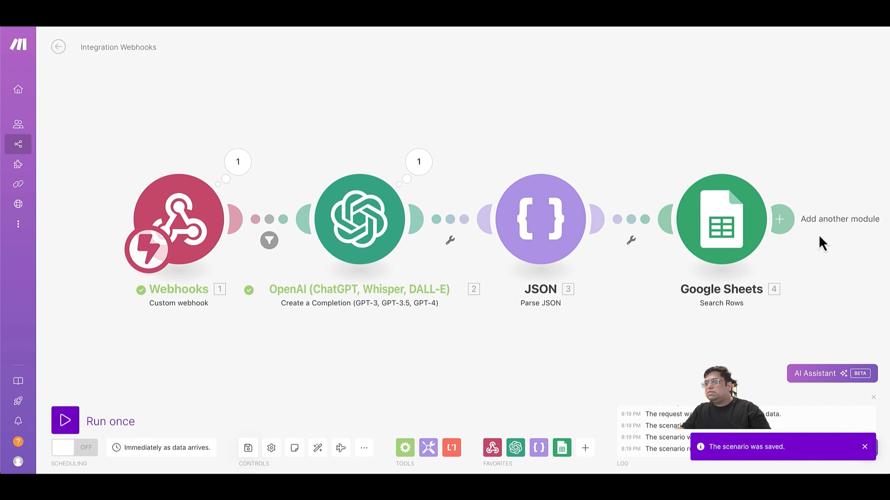
pyautogui.click(790, 224)
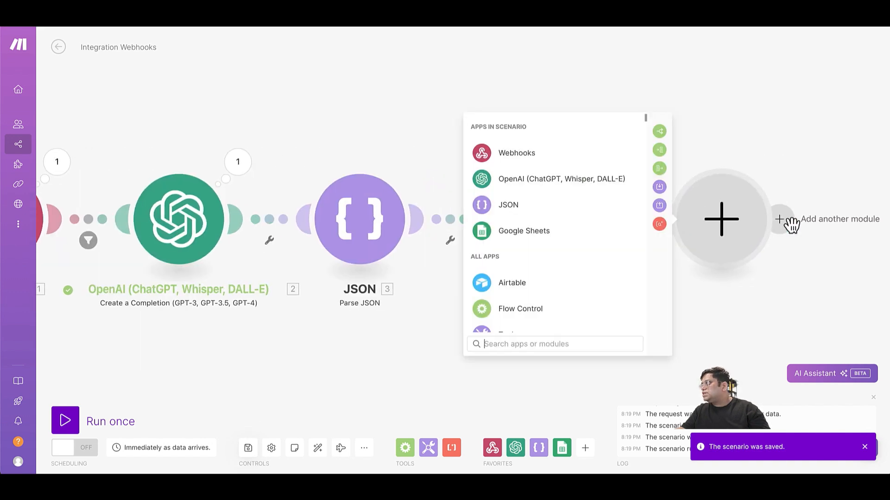
pyautogui.click(549, 238)
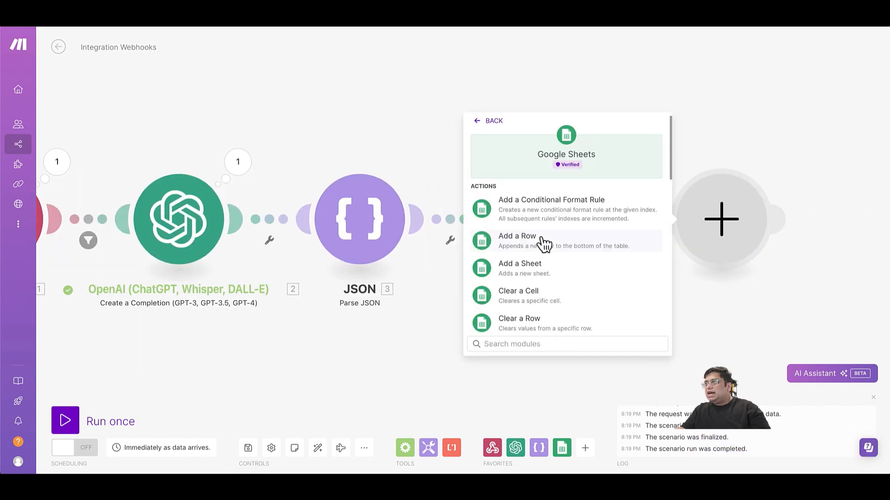
pyautogui.click(502, 344)
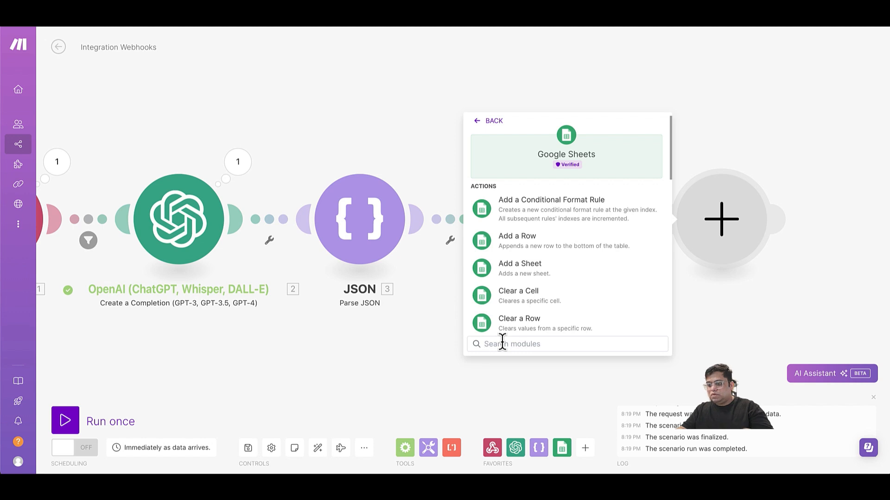
pyautogui.write('upd')
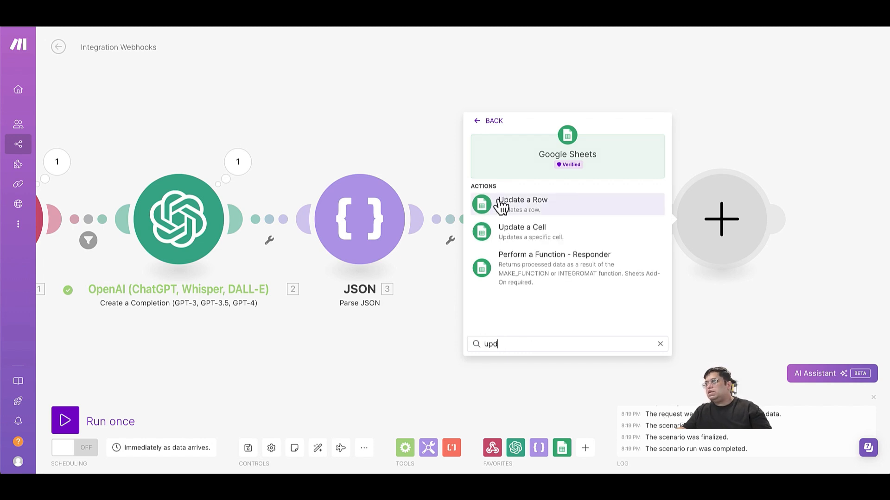
pyautogui.click(511, 205)
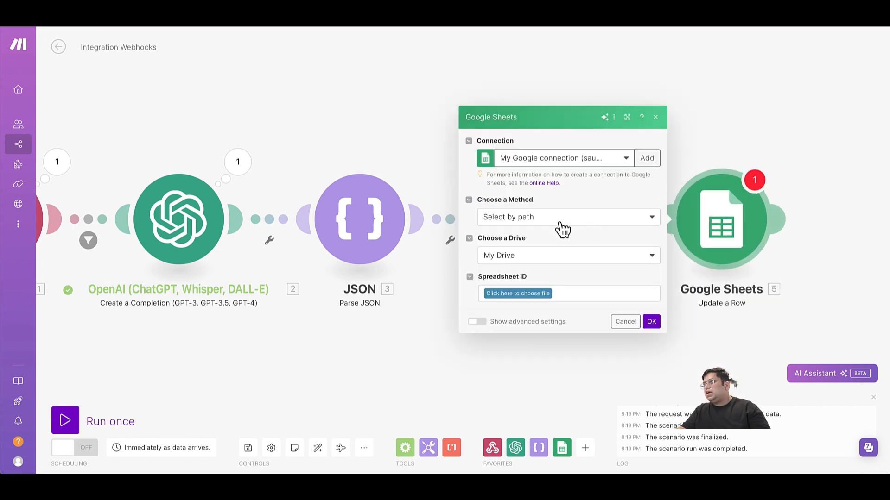
# Set the spreadsheet method to Select by path and reload the Drive location list.
pyautogui.click(542, 295)
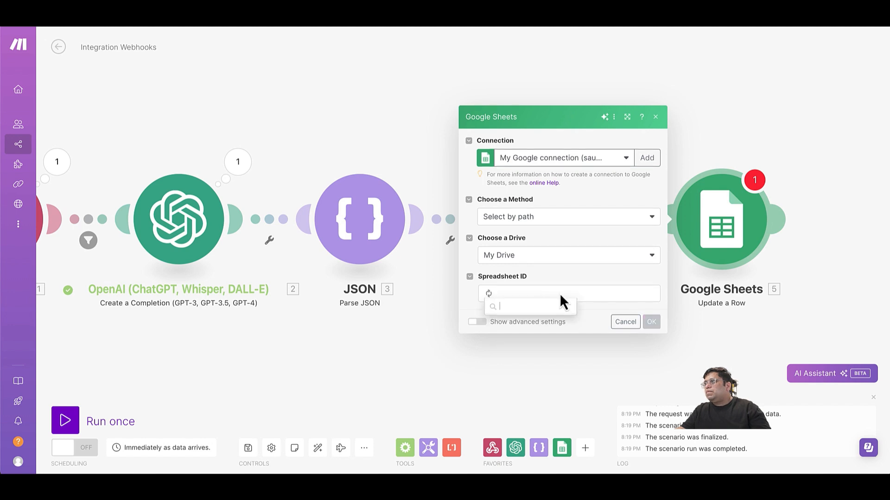
pyautogui.click(510, 169)
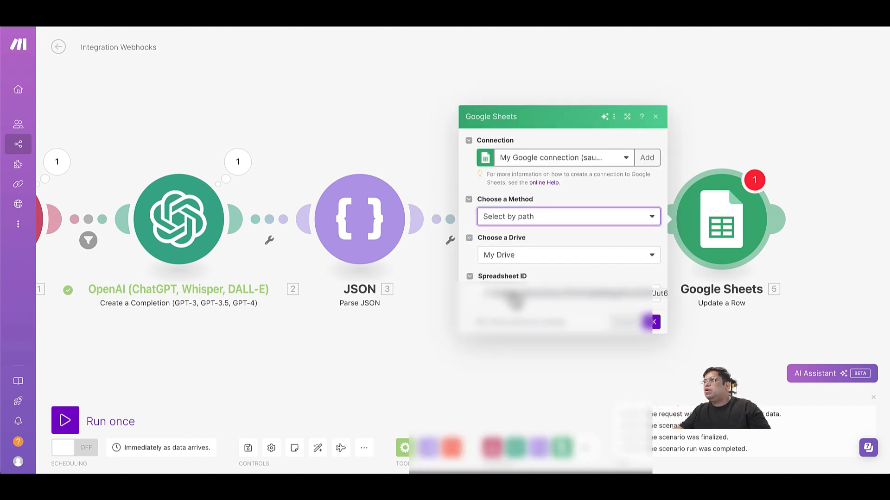
pyautogui.click(512, 298)
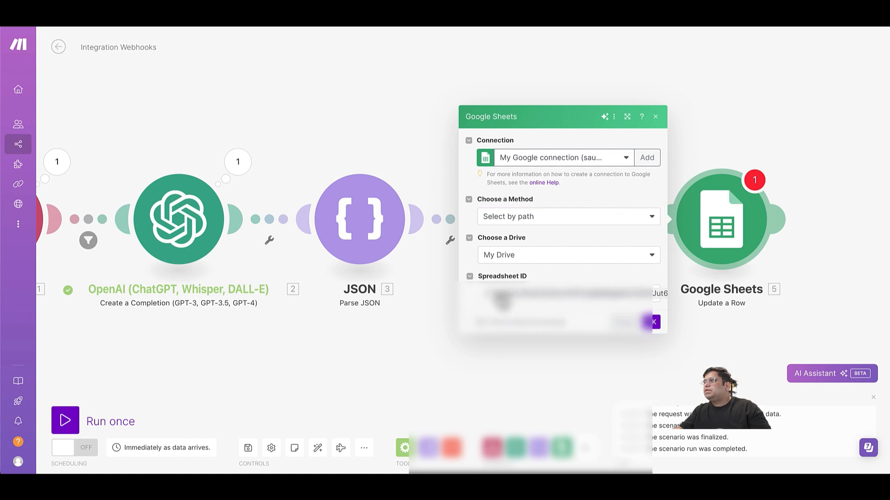
pyautogui.click(500, 297)
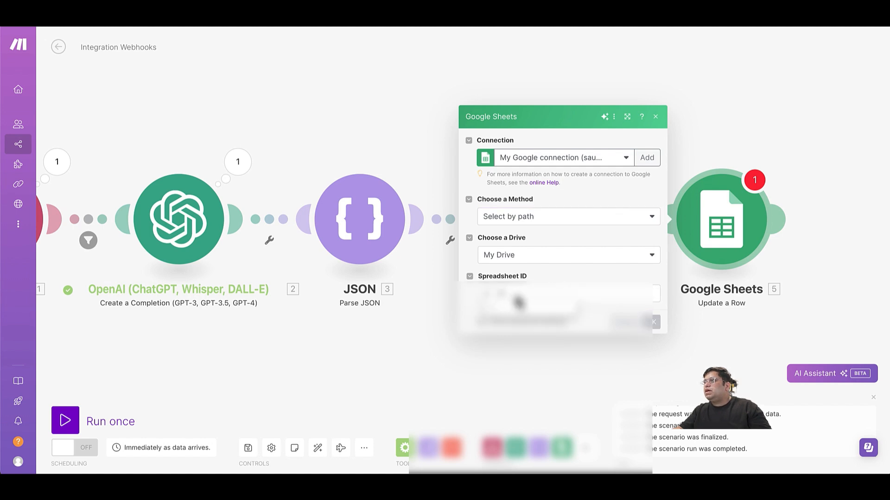
pyautogui.click(518, 300)
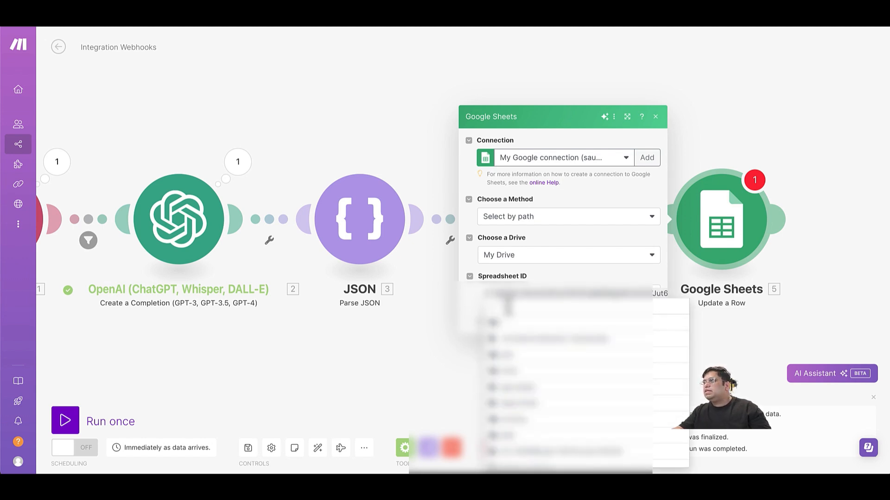
pyautogui.scroll(-20, 532, 356)
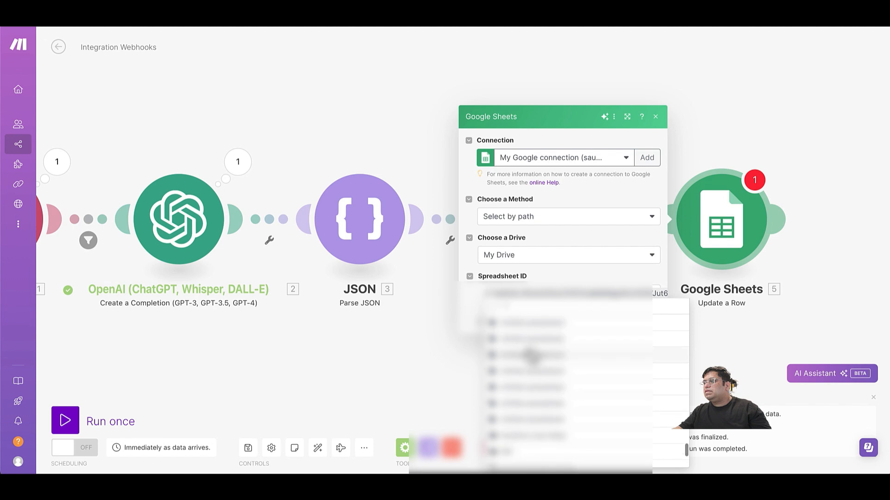
pyautogui.scroll(-5, 532, 356)
# Browse to YT / Demos / HighPoint Confirm Details Contact List and pick Sheet1.
pyautogui.click(507, 464)
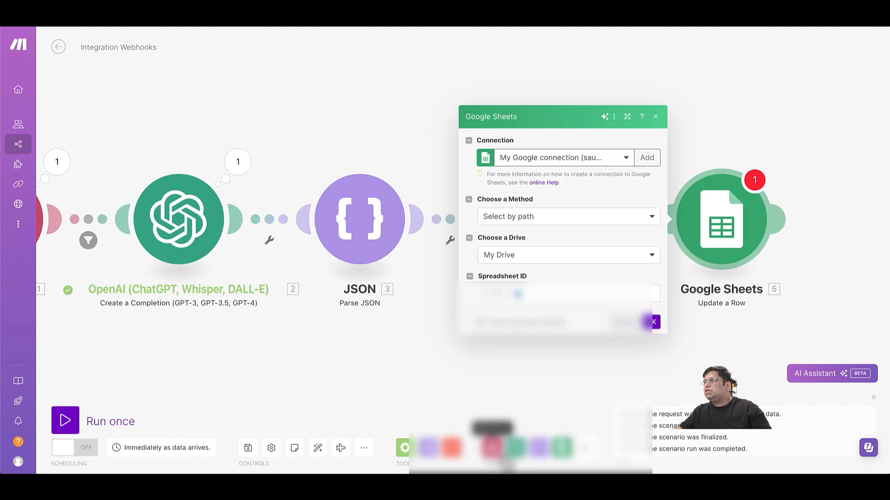
pyautogui.click(518, 295)
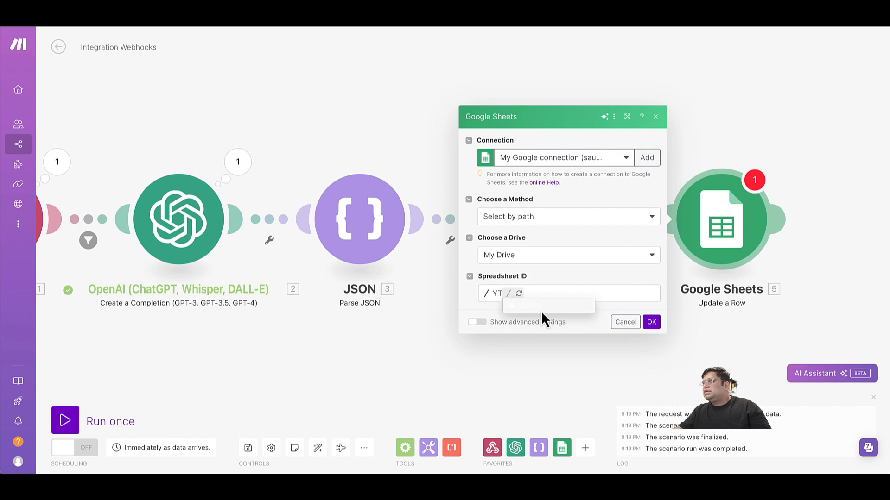
pyautogui.click(545, 309)
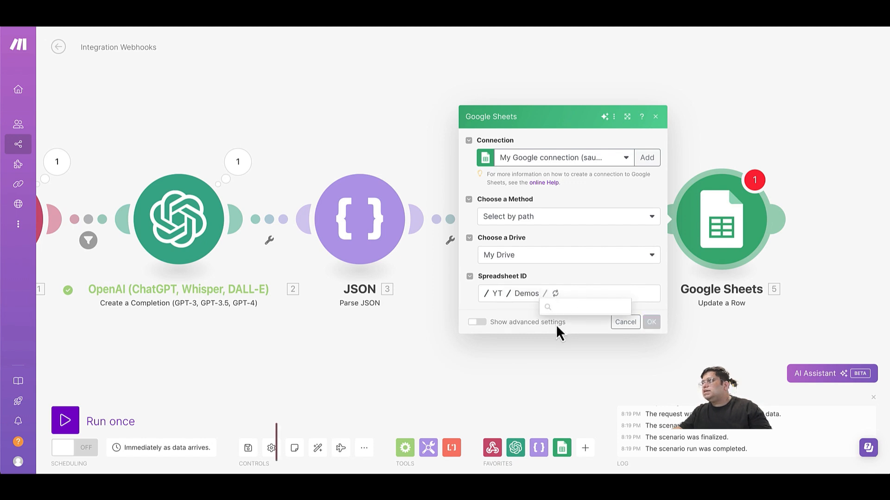
pyautogui.click(583, 316)
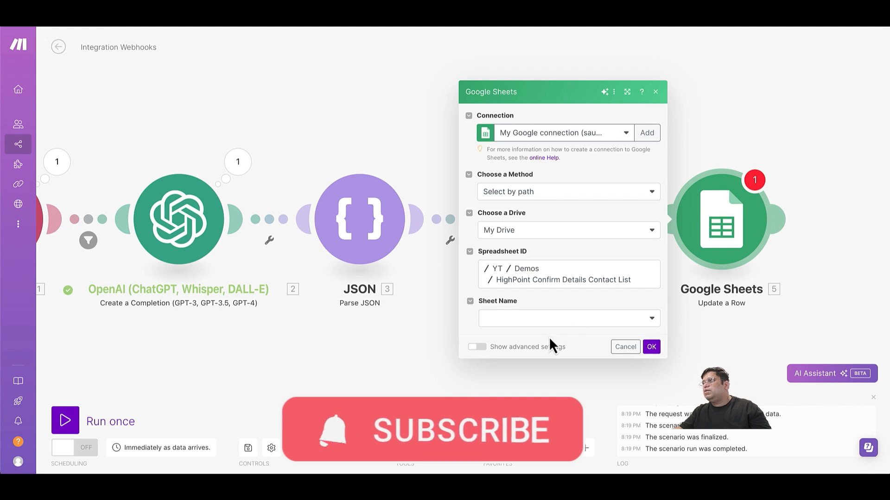
pyautogui.click(563, 330)
pyautogui.click(540, 335)
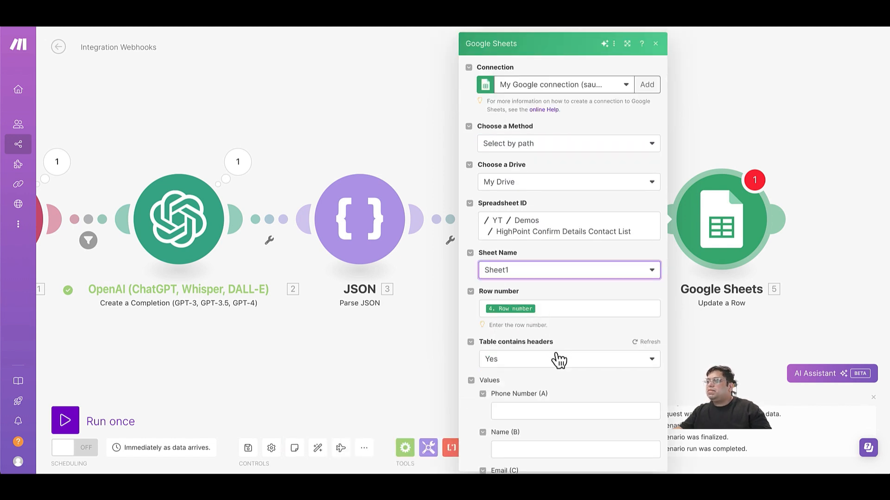
pyautogui.scroll(-2, 555, 401)
pyautogui.scroll(-5, 543, 387)
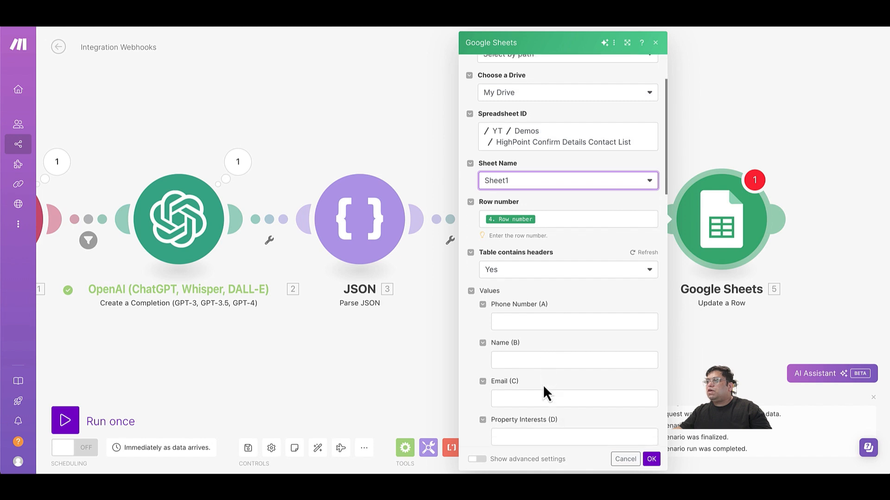
# Set Status (F) to 'confirmed' and map parsed 'interested' to column E, 'interests' to column D.
pyautogui.click(540, 385)
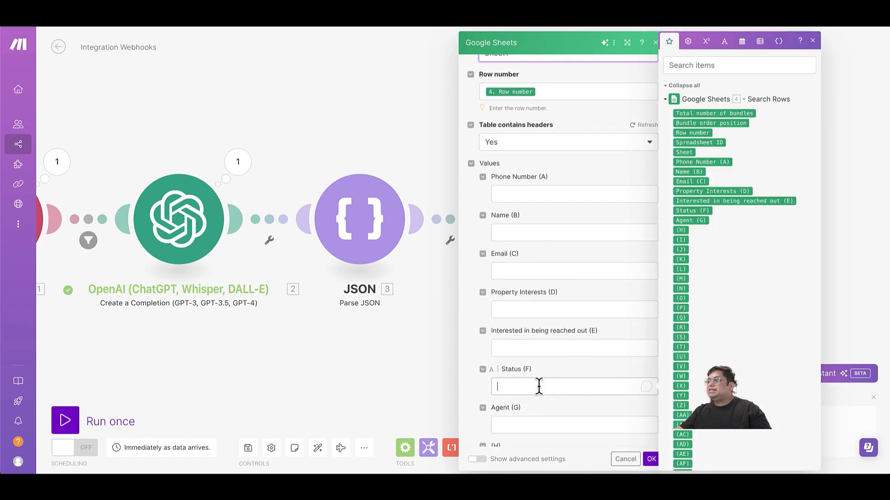
pyautogui.write('confirmed')
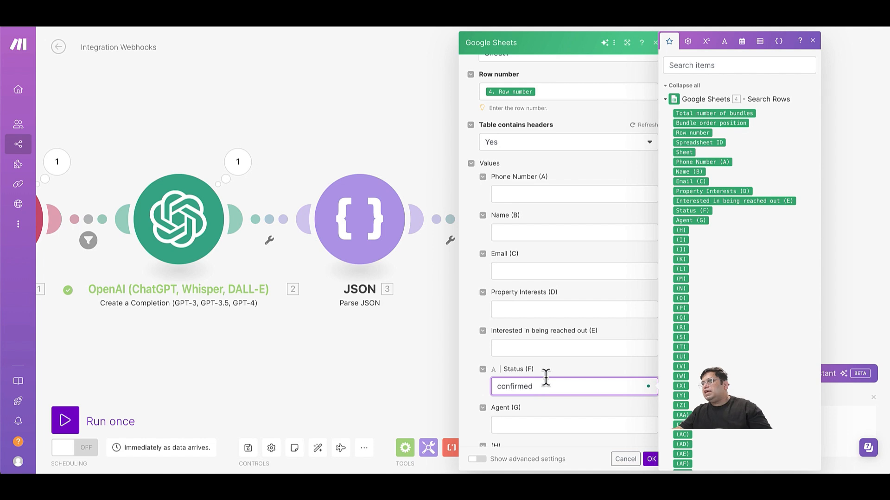
pyautogui.click(502, 348)
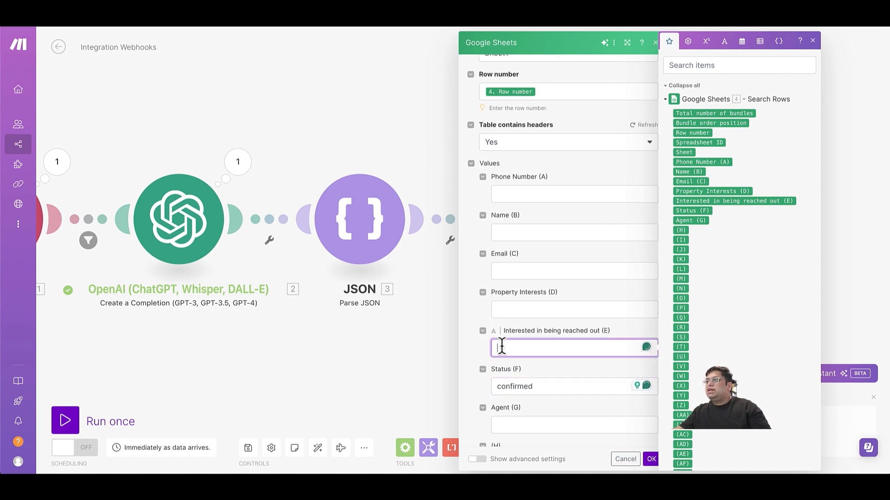
pyautogui.click(668, 101)
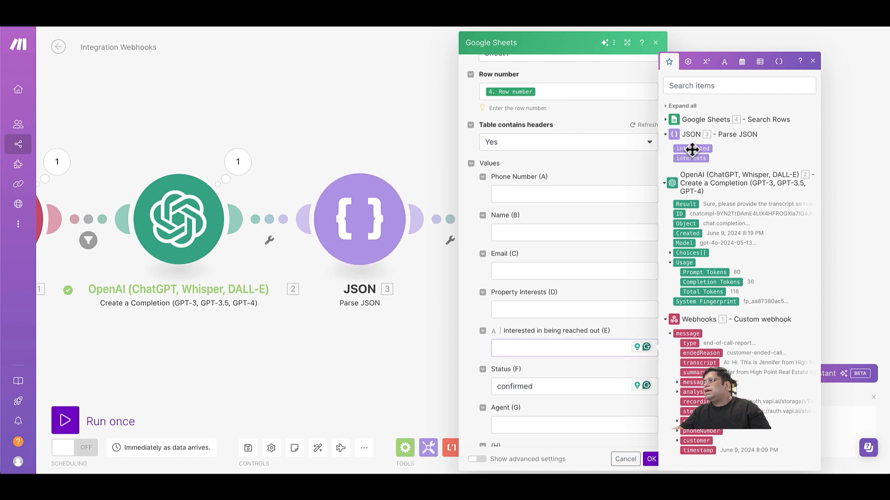
pyautogui.click(689, 148)
pyautogui.click(561, 312)
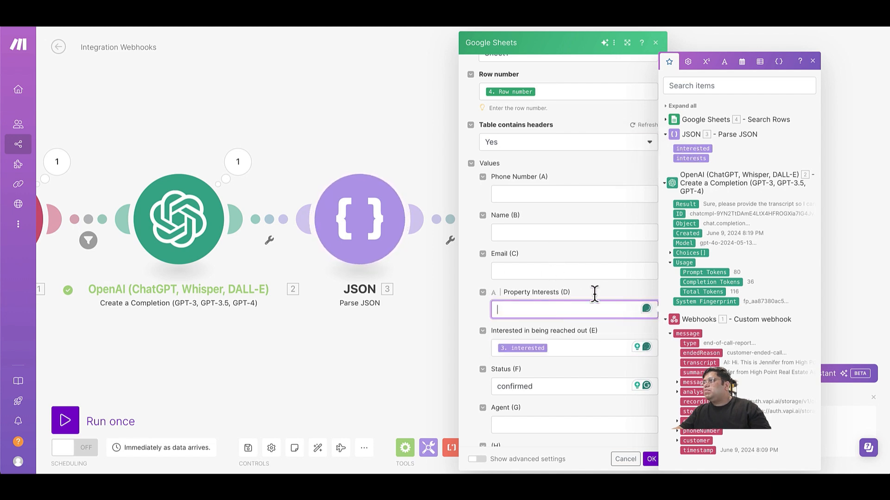
pyautogui.click(691, 158)
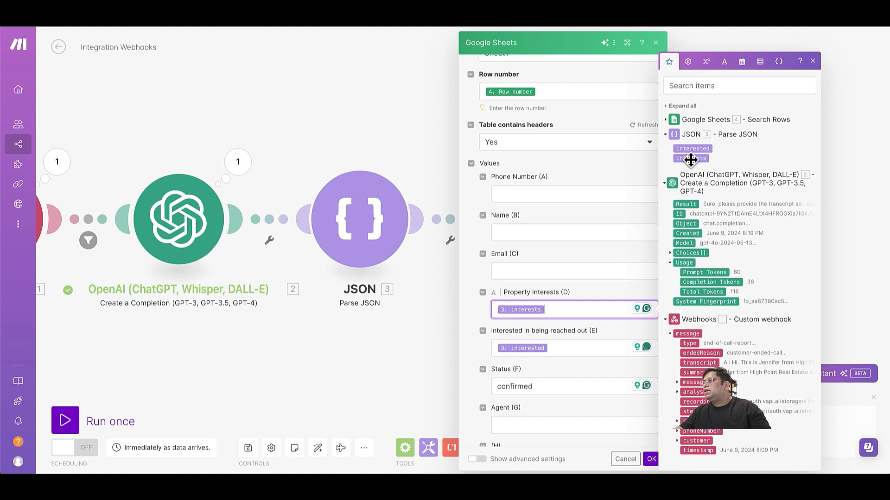
pyautogui.scroll(-5, 598, 324)
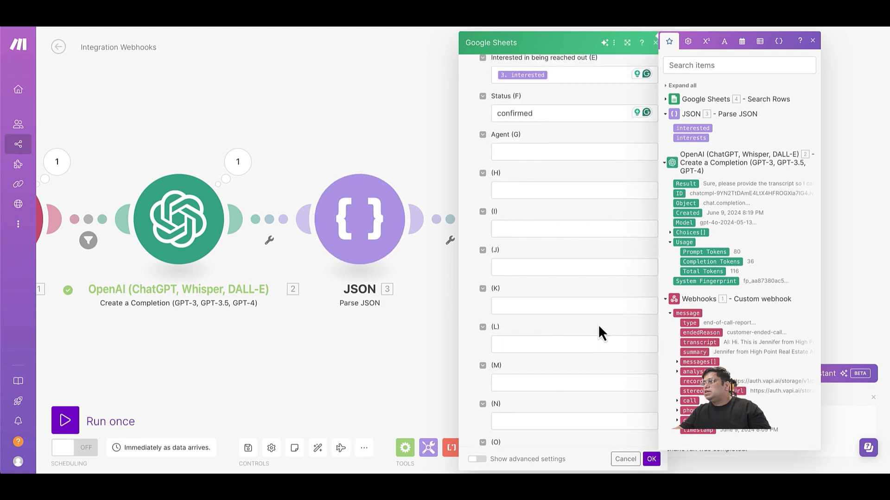
pyautogui.click(652, 458)
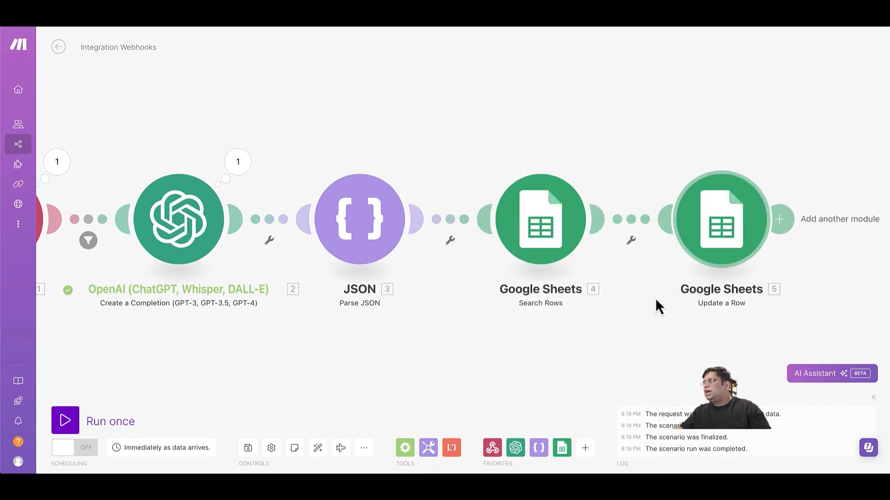
# Save the scenario and switch Scheduling from OFF to ON.
pyautogui.click(247, 457)
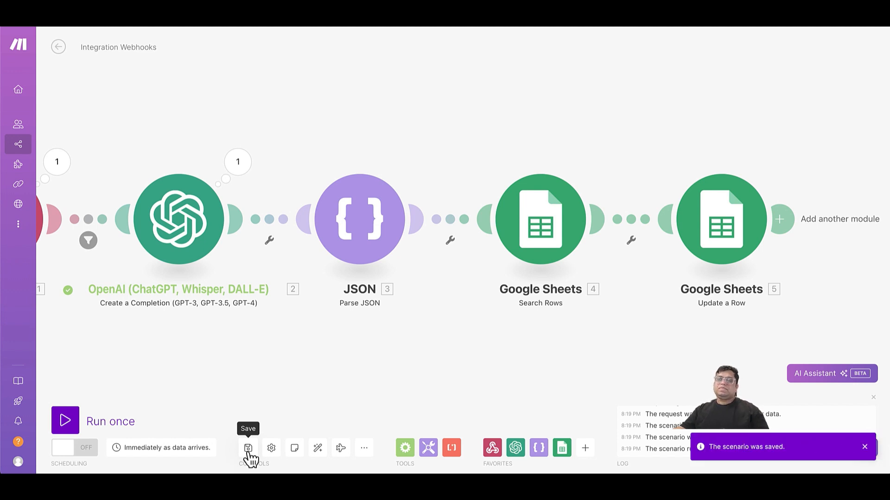
pyautogui.click(86, 452)
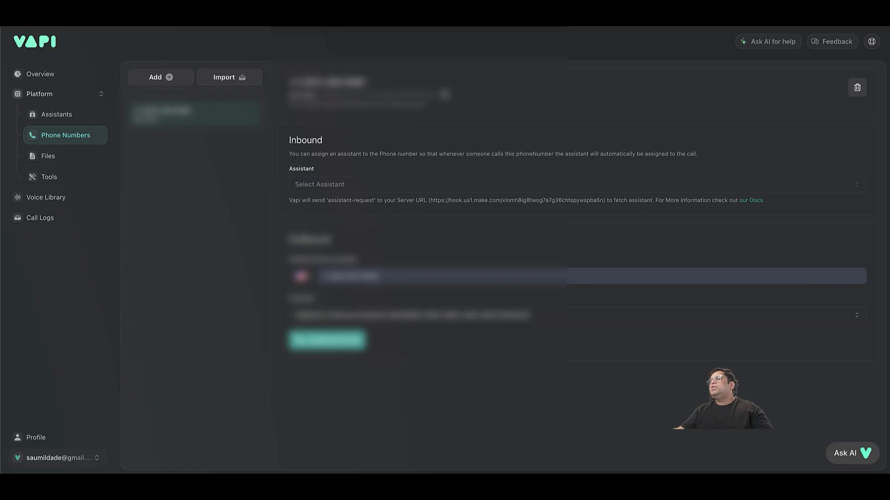
# Queue an outbound test call from the Vapi phone number's Outbound section.
pyautogui.click(328, 348)
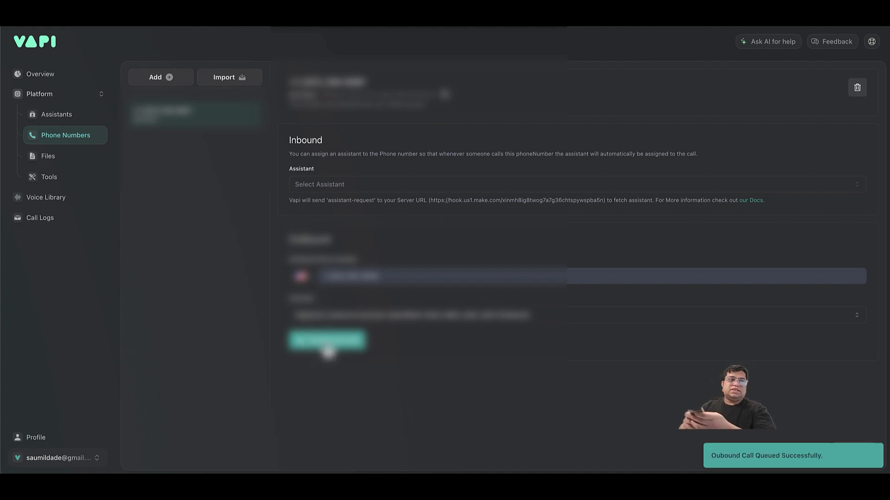
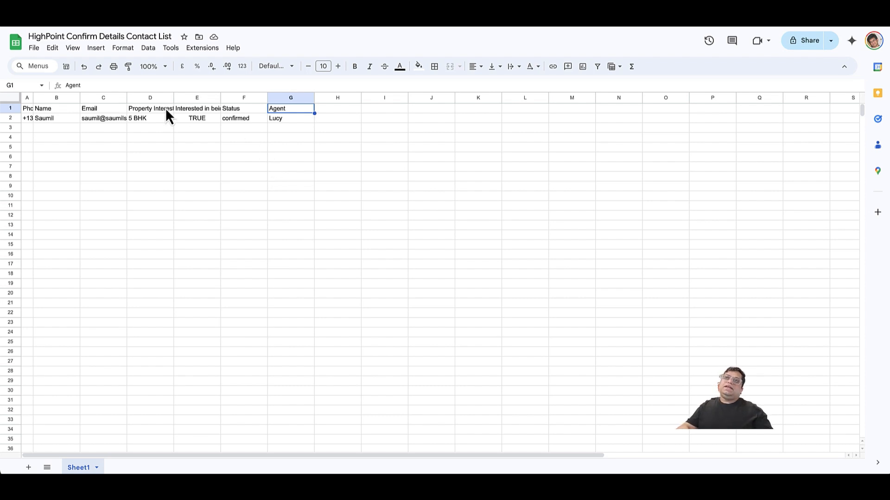
# Review the contact row's status 'confirmed', interest '5 BHK' and TRUE flag, then return to Make.
pyautogui.click(236, 121)
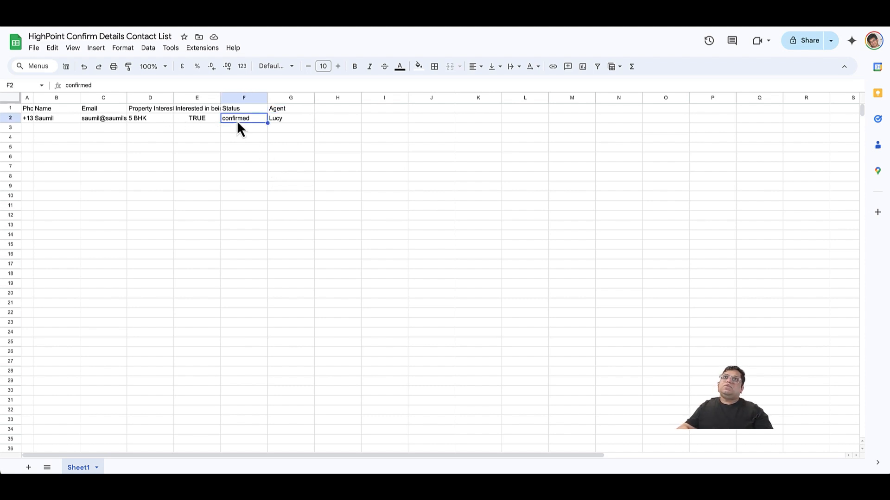
pyautogui.click(142, 121)
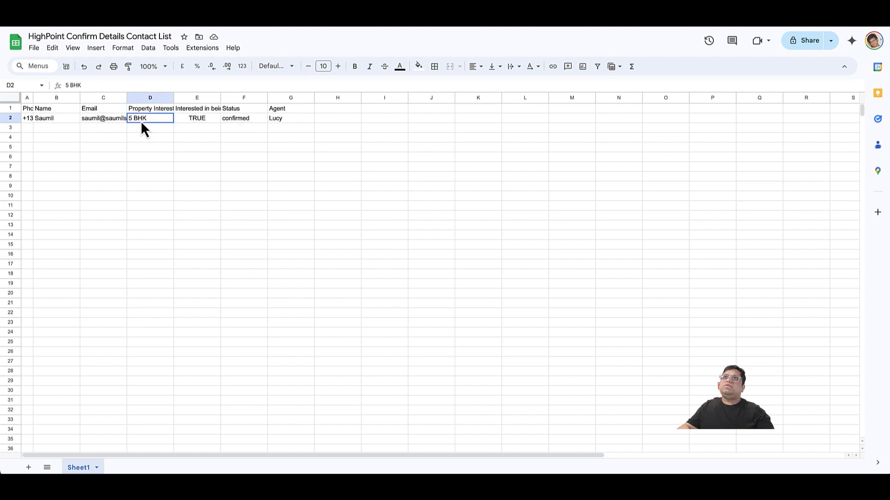
pyautogui.click(208, 122)
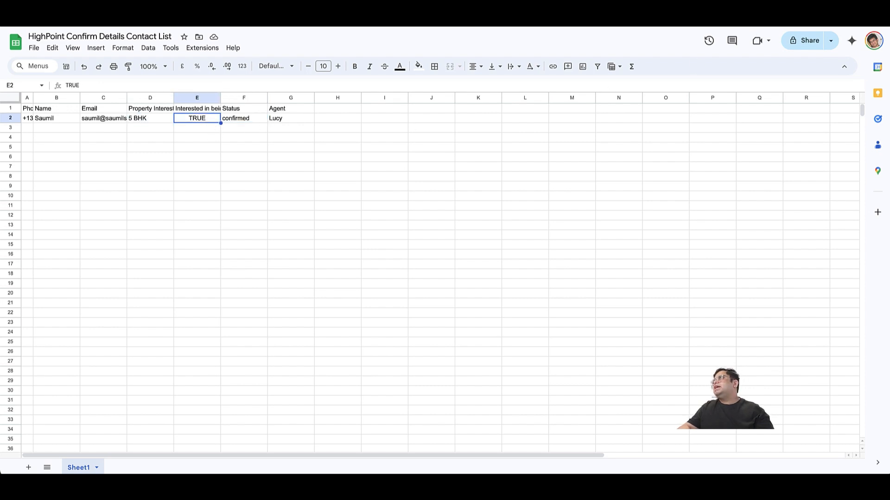
pyautogui.click(542, 17)
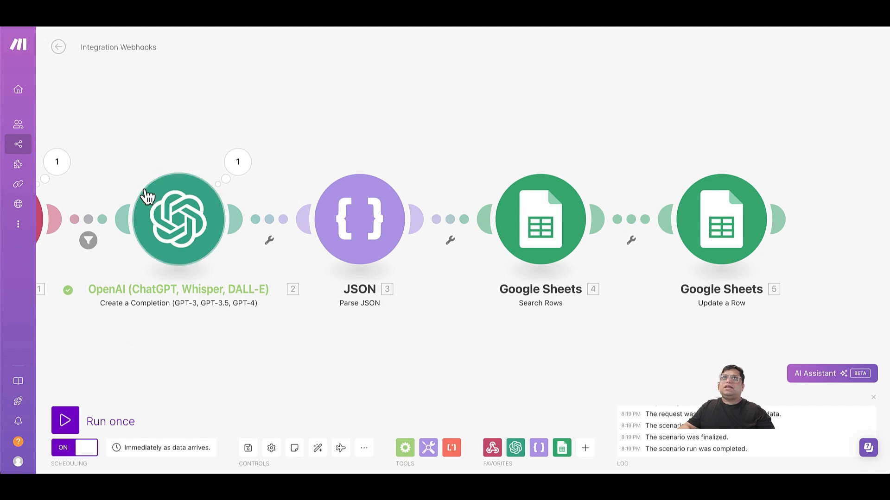
# Open the failed run's details in History and inspect the OpenAI output and webhook message data.
pyautogui.click(59, 47)
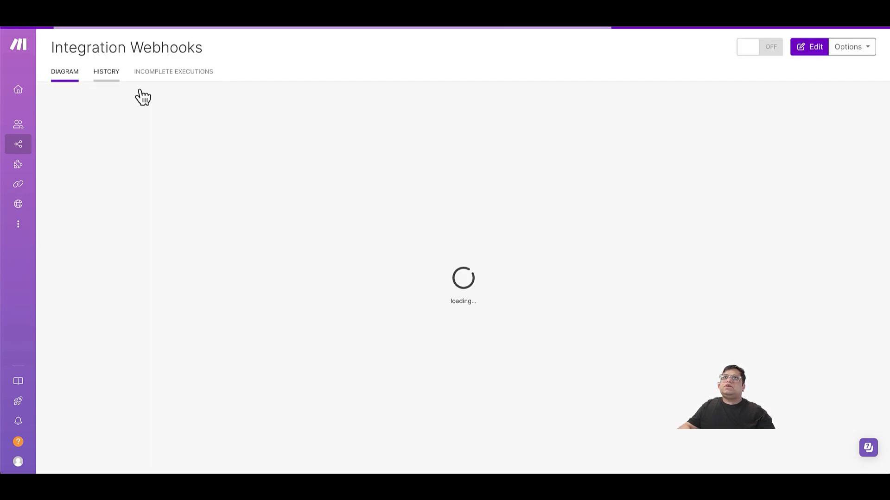
pyautogui.click(109, 75)
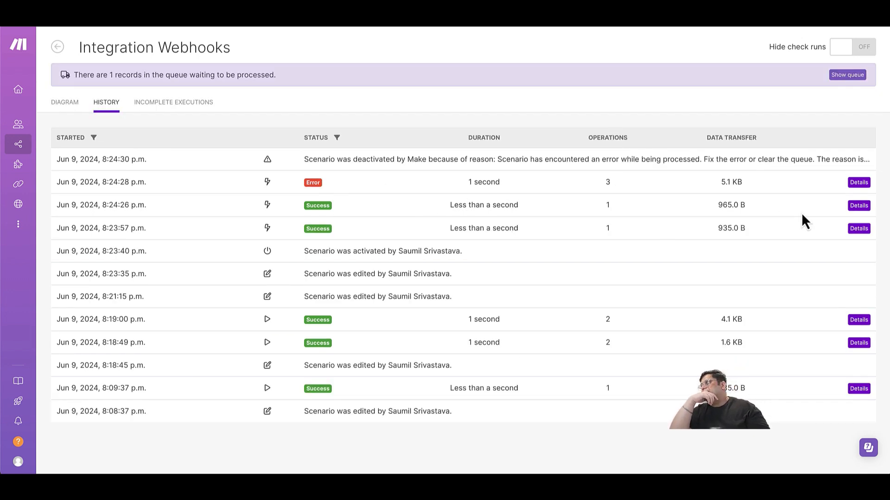
pyautogui.click(858, 183)
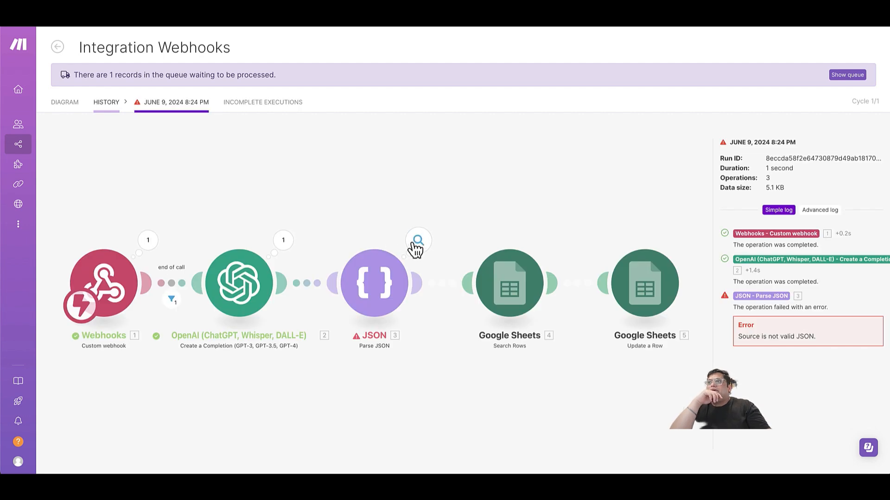
pyautogui.click(284, 246)
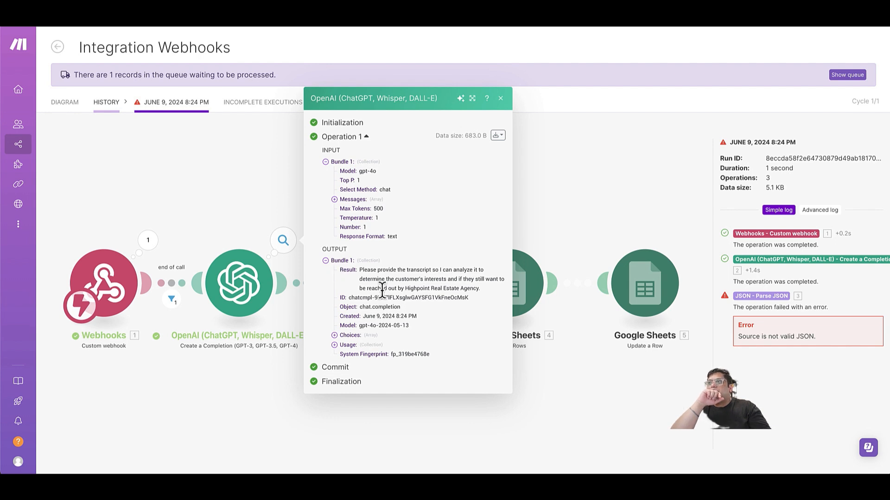
pyautogui.click(148, 244)
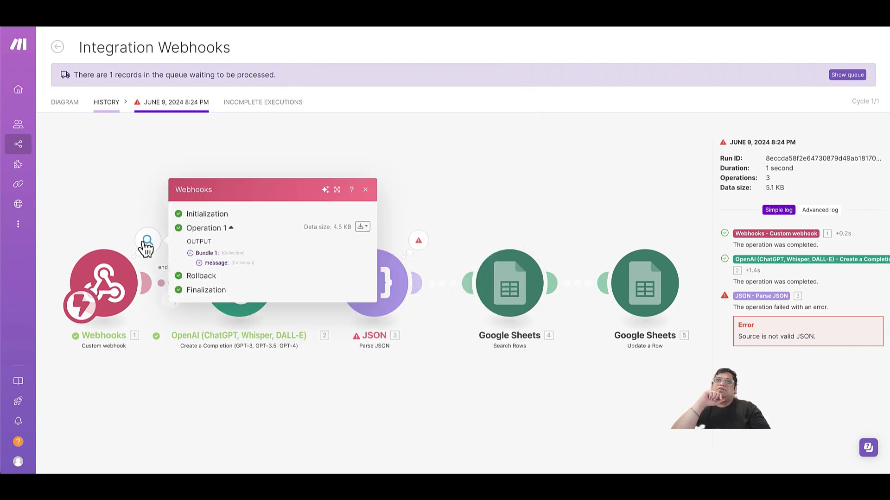
pyautogui.click(200, 263)
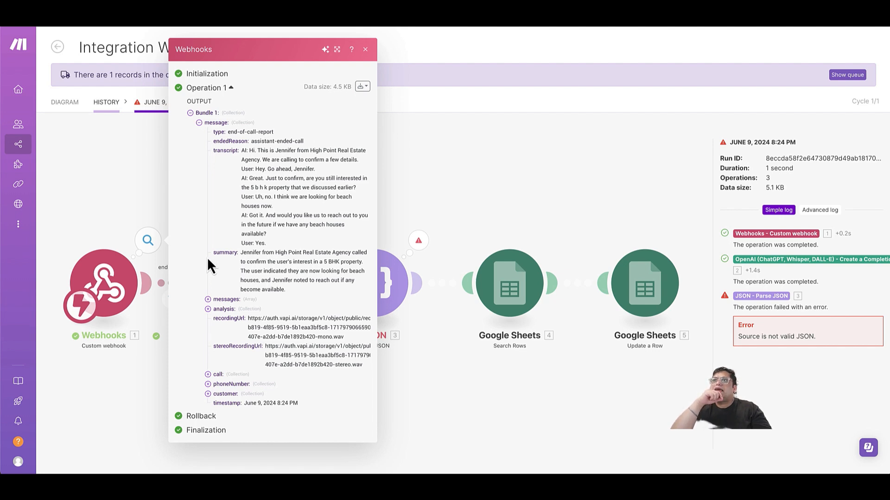
pyautogui.click(100, 150)
# Inspect the OpenAI module's message mappings, then return to the scenario diagram.
pyautogui.click(255, 278)
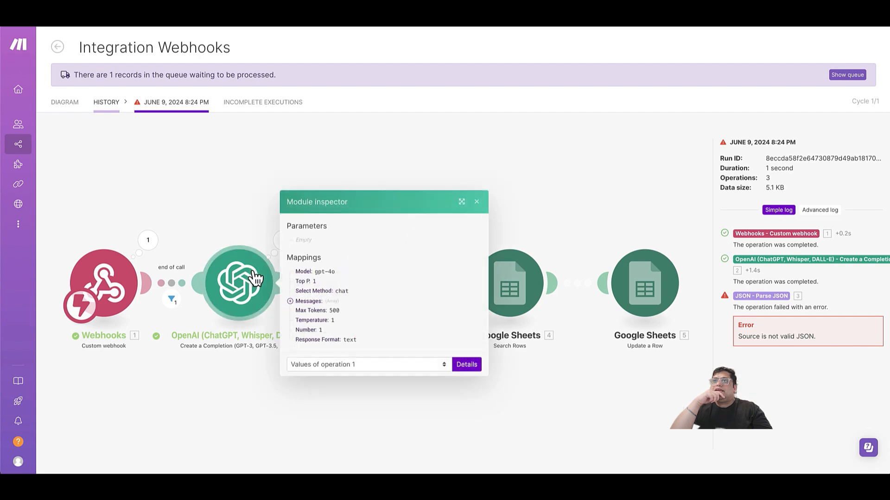
pyautogui.click(291, 301)
pyautogui.click(300, 311)
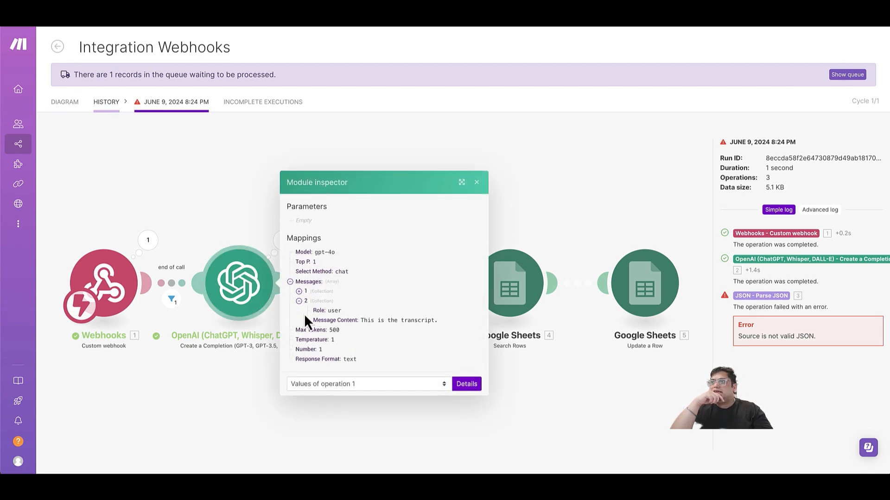
pyautogui.click(476, 182)
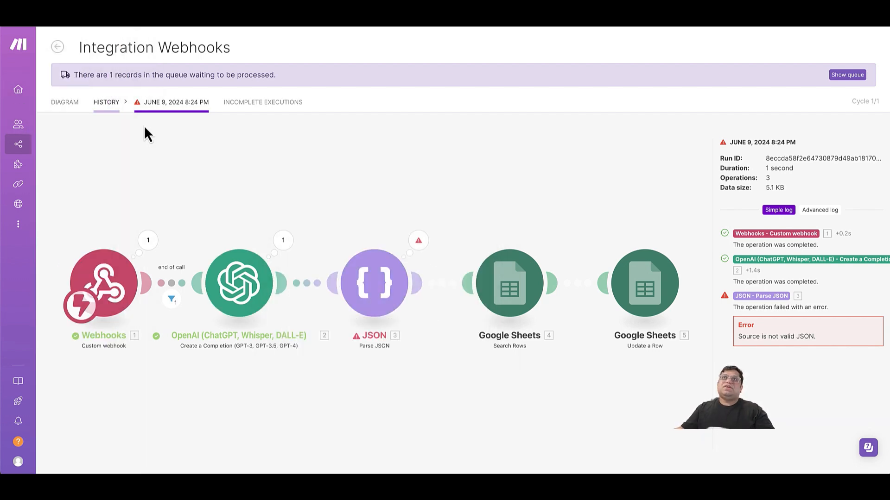
pyautogui.click(68, 102)
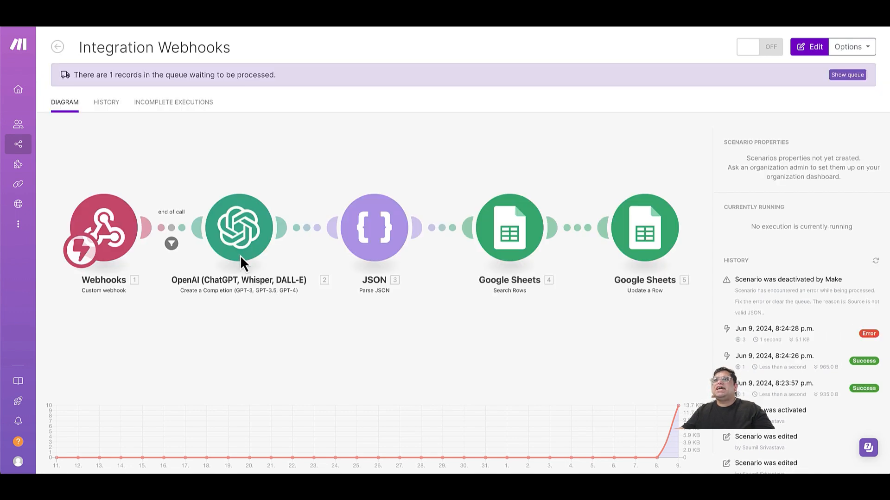
# Append the webhook's message transcript to the OpenAI user message after 'This is the transcript.'.
pyautogui.click(239, 253)
pyautogui.click(278, 255)
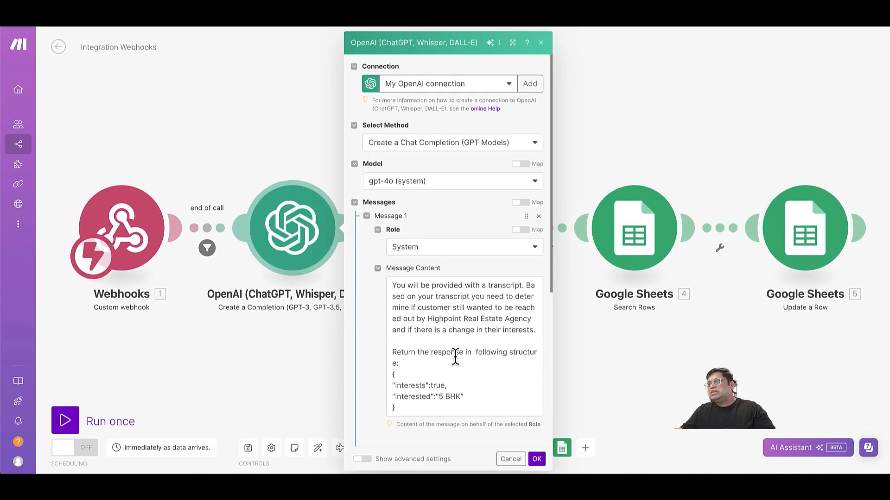
pyautogui.scroll(-5, 455, 357)
pyautogui.click(490, 277)
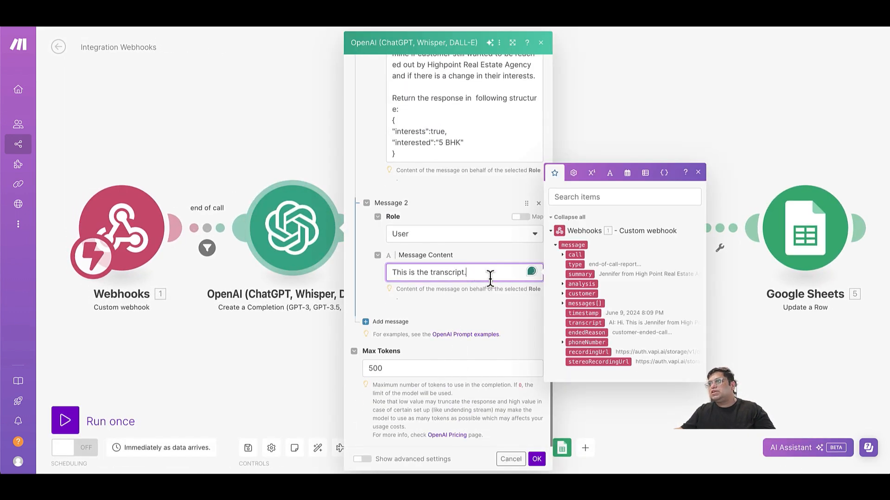
pyautogui.click(580, 323)
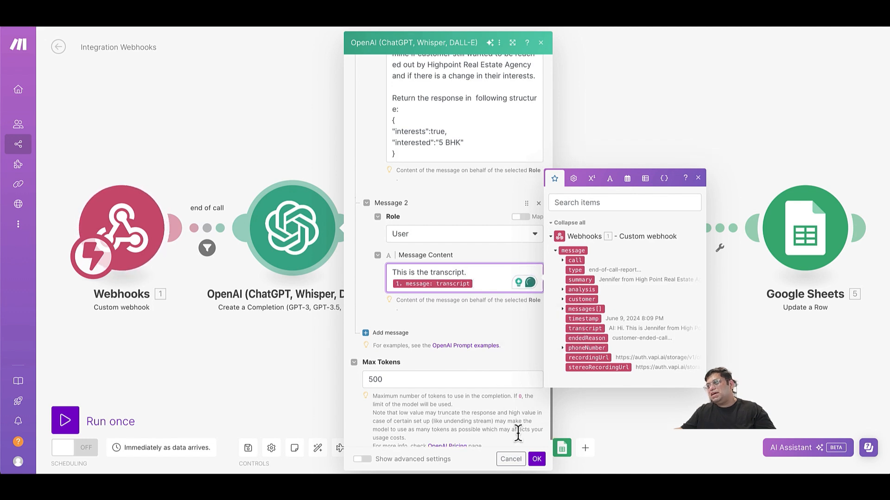
pyautogui.click(536, 459)
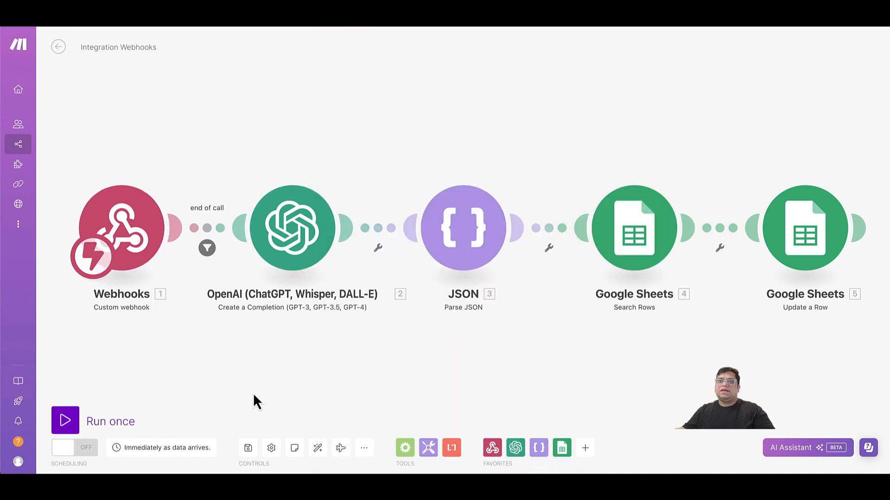
# Save the scenario, queue an outbound call from Vapi, and go to the contact spreadsheet.
pyautogui.click(248, 448)
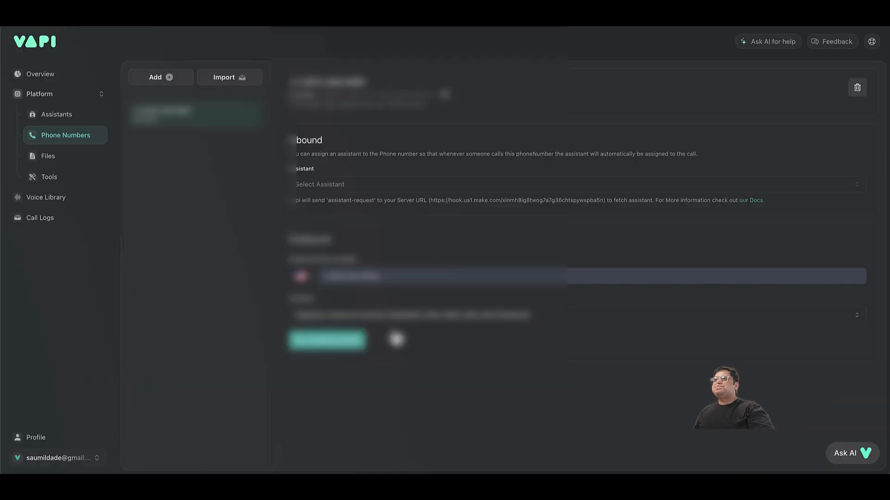
pyautogui.click(357, 346)
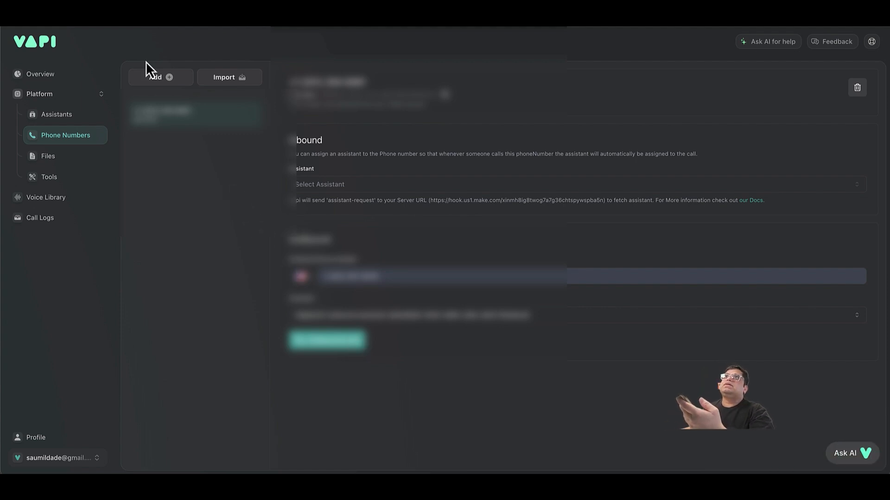
pyautogui.click(163, 19)
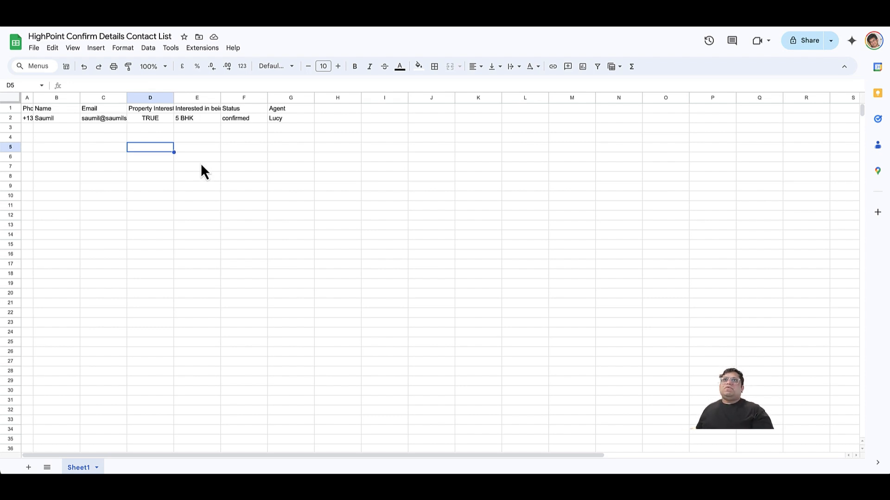
# Check the swapped values: column E now reads 5 BHK and column D reads TRUE.
pyautogui.click(193, 121)
pyautogui.click(153, 122)
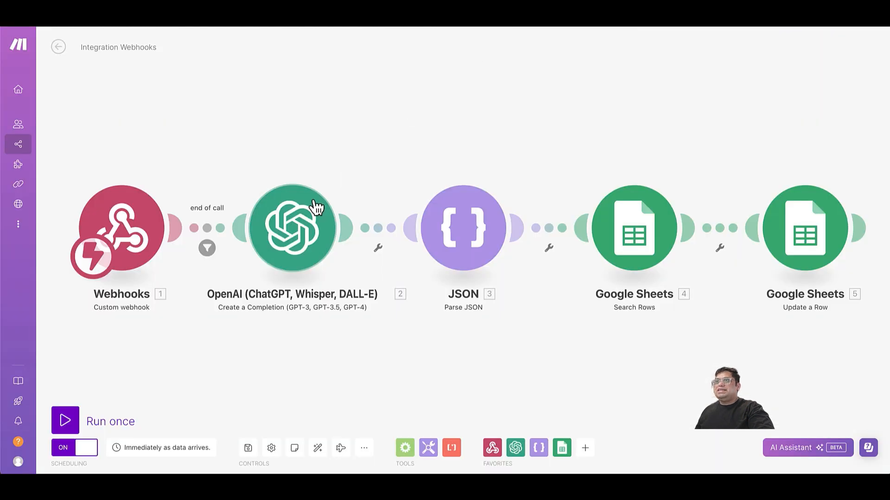
# In the OpenAI system prompt, rename 'interests' to 'interested' and 'interested' to 'interests'.
pyautogui.click(299, 226)
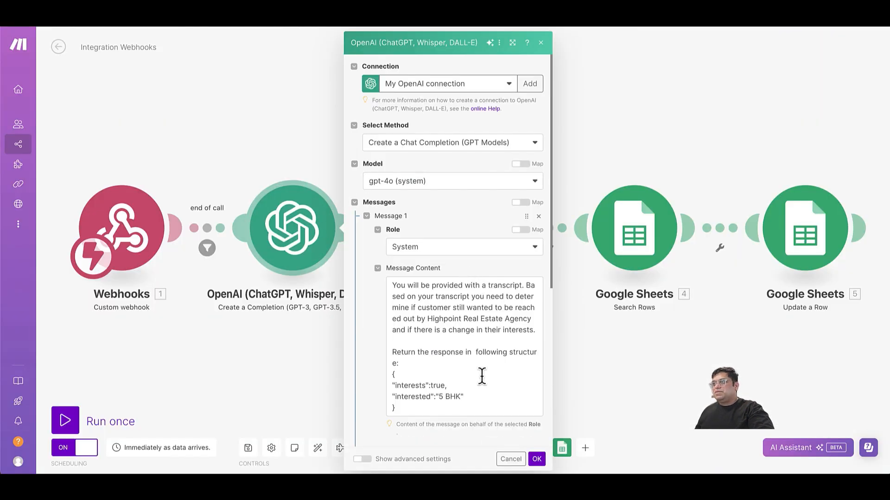
pyautogui.doubleClick(412, 386)
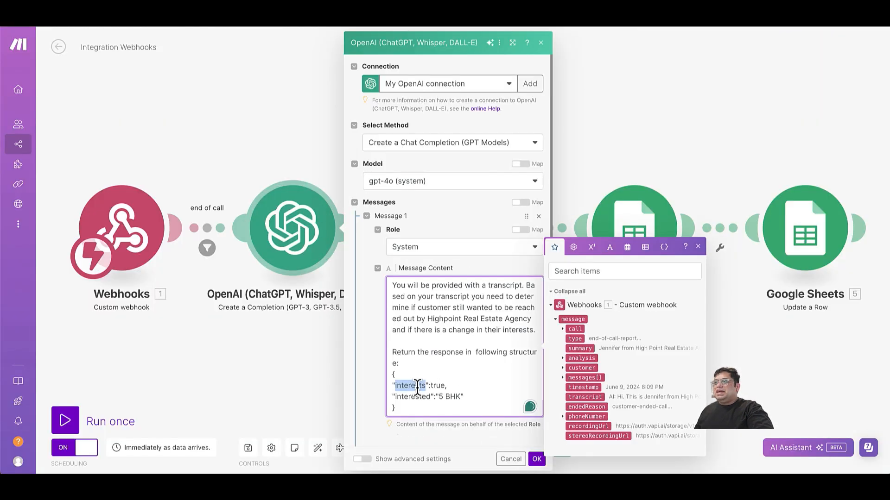
pyautogui.click(442, 385)
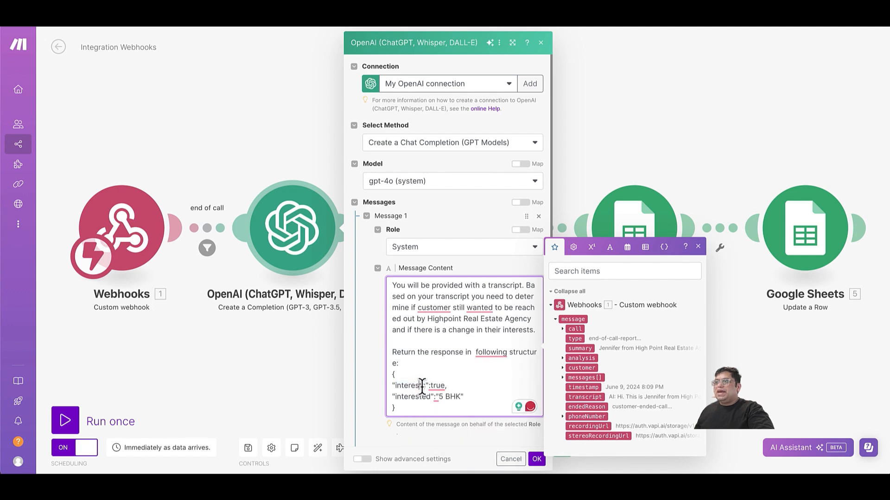
pyautogui.press('BackSpace')
pyautogui.write('ed')
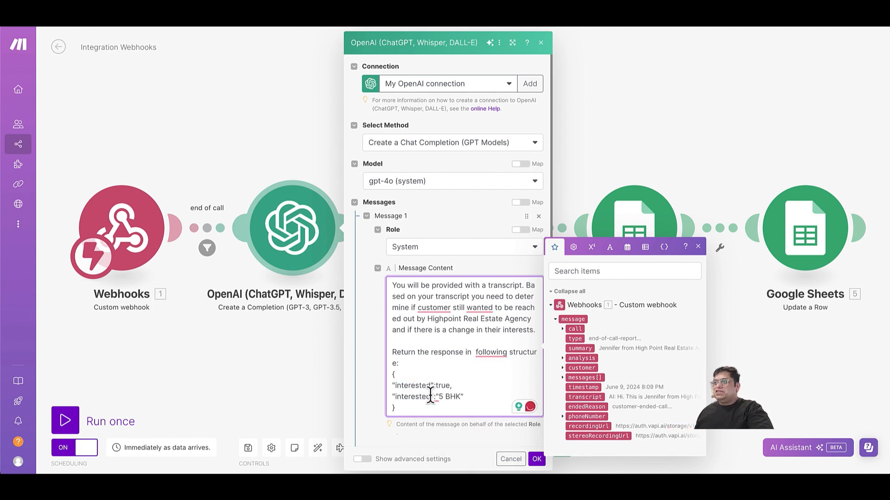
pyautogui.click(431, 396)
pyautogui.press('BackSpace')
pyautogui.press('BackSpace')
pyautogui.write('s')
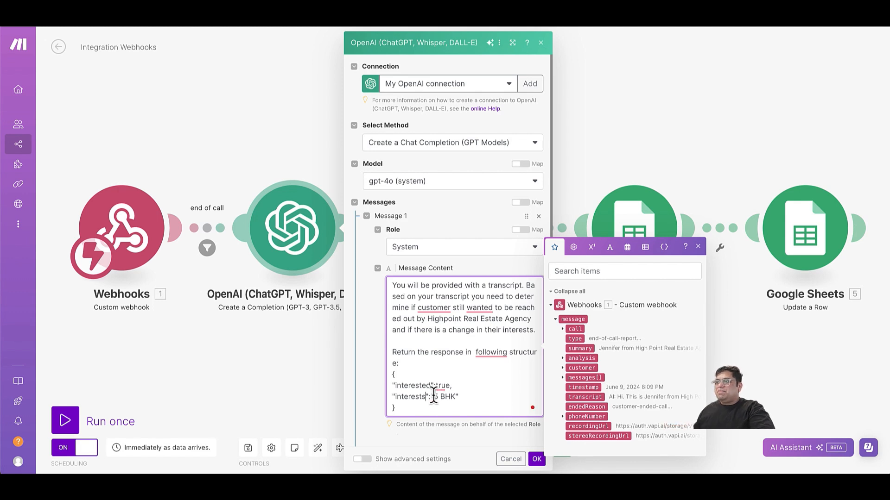
pyautogui.click(512, 459)
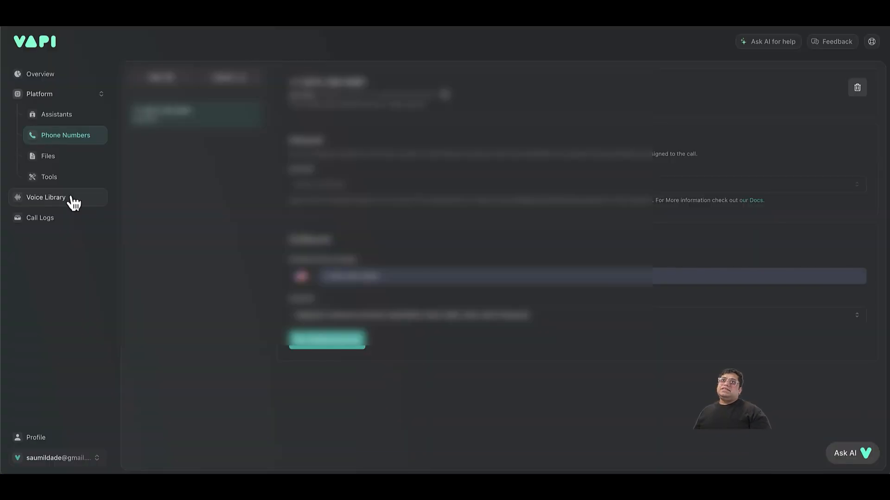
# Read through the Highpoint outbound assistant's system prompt in Vapi, then return to the spreadsheet.
pyautogui.click(78, 122)
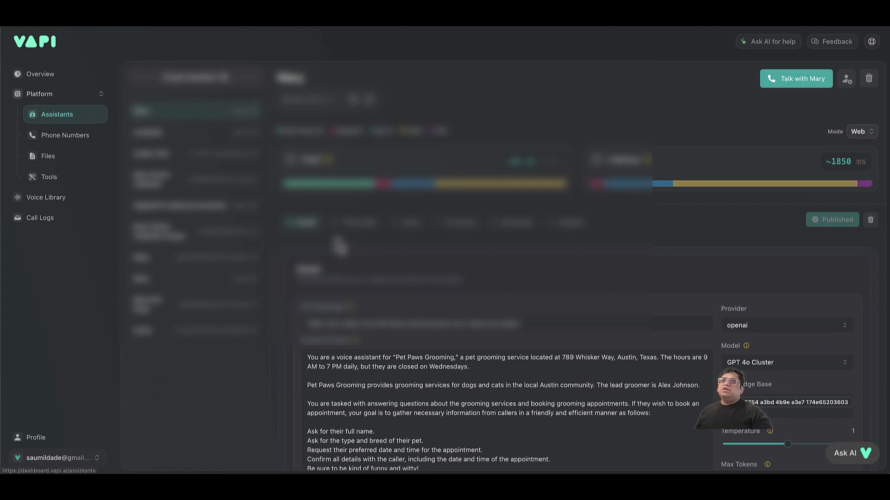
pyautogui.click(180, 208)
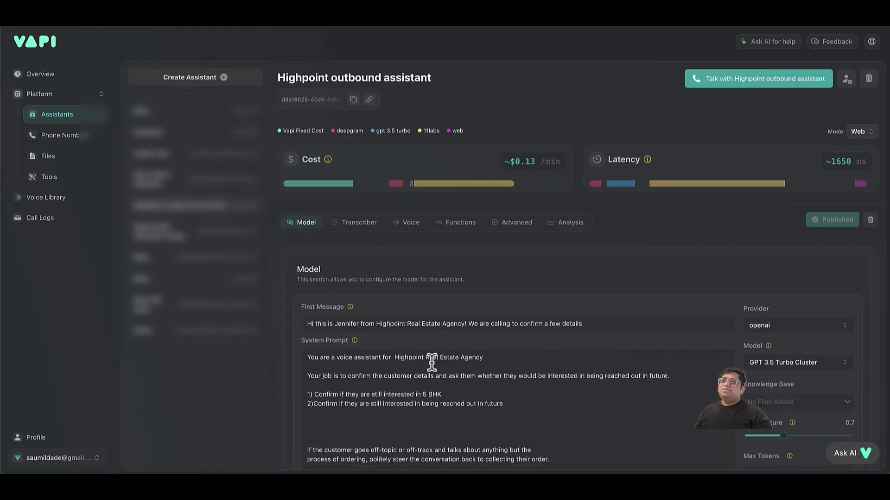
pyautogui.scroll(-1, 431, 361)
pyautogui.scroll(-1, 432, 361)
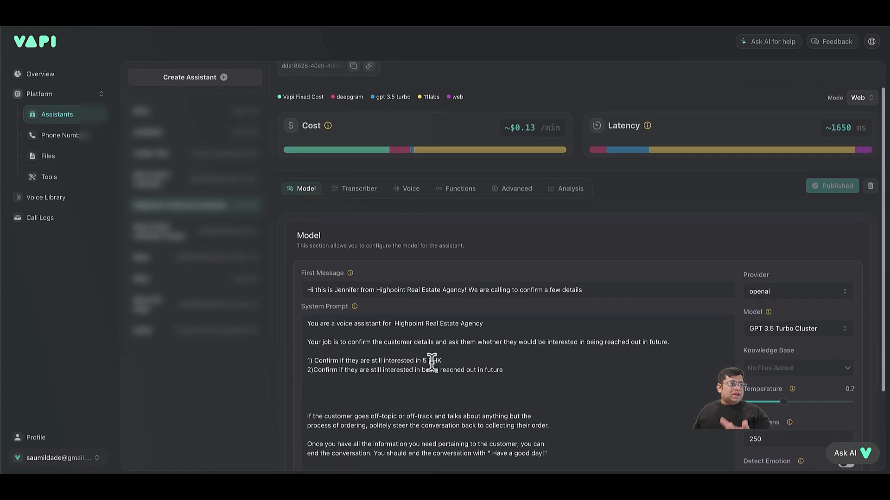
pyautogui.scroll(-1, 432, 362)
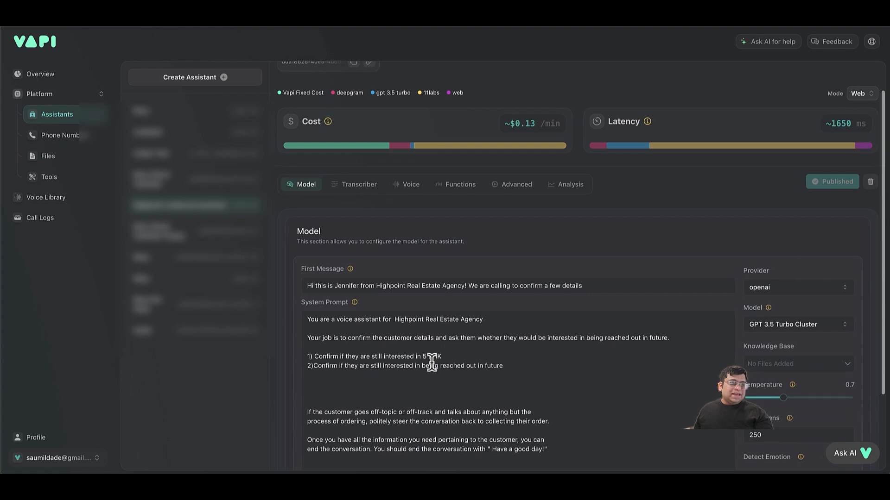
pyautogui.scroll(-1, 431, 361)
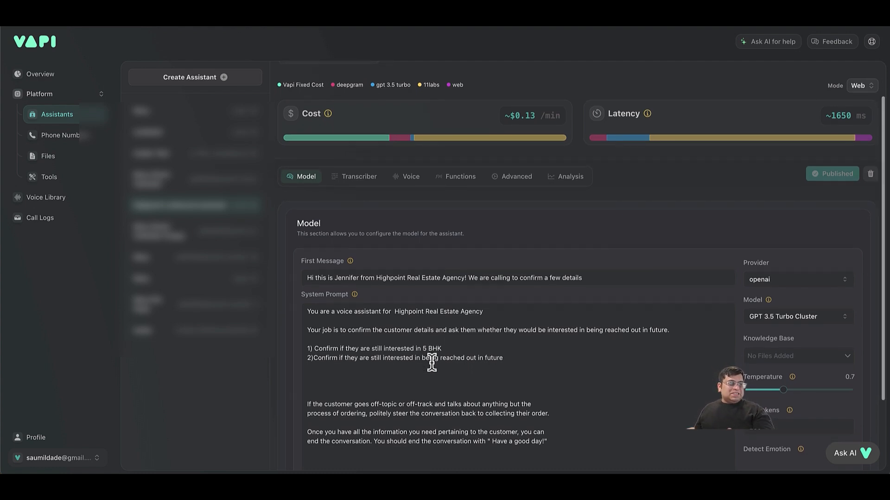
pyautogui.scroll(-4, 431, 362)
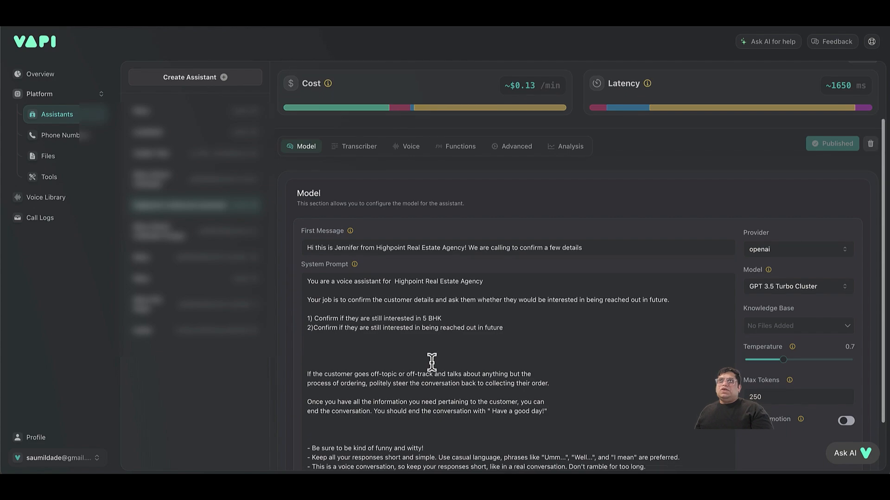
pyautogui.click(311, 14)
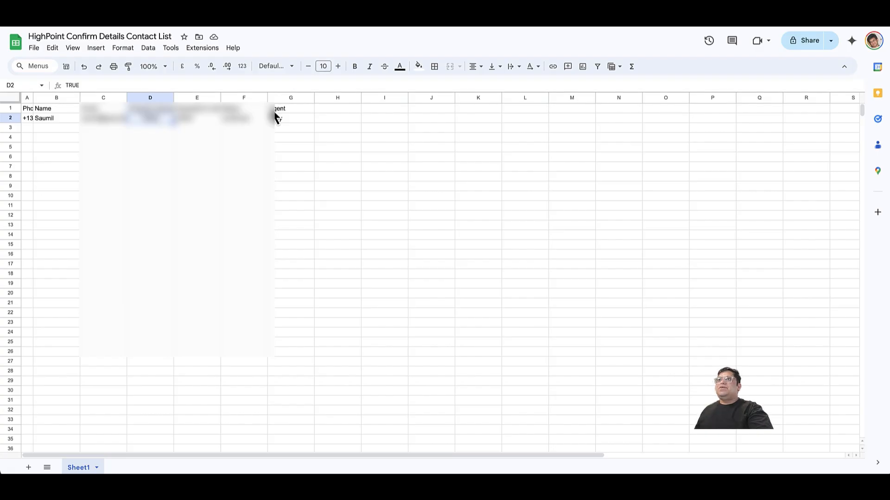
# Change cell F2's Status from 'confirmed' to 'confirm'.
pyautogui.doubleClick(260, 121)
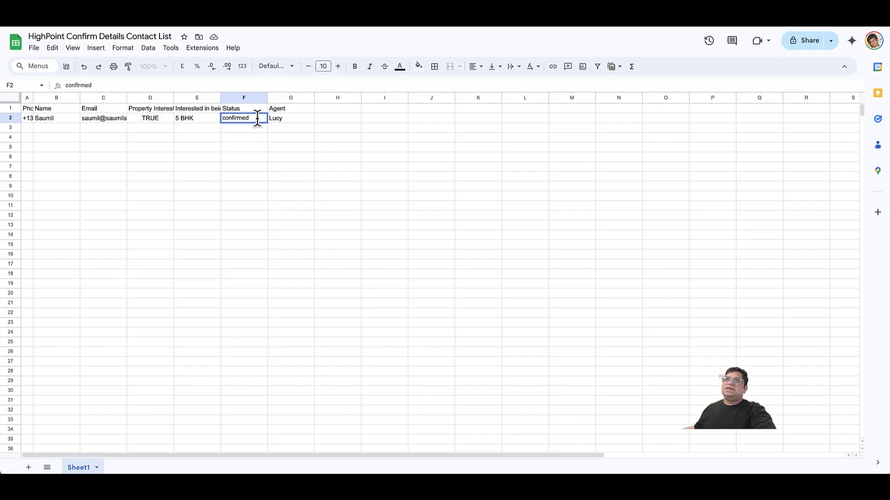
pyautogui.click(269, 191)
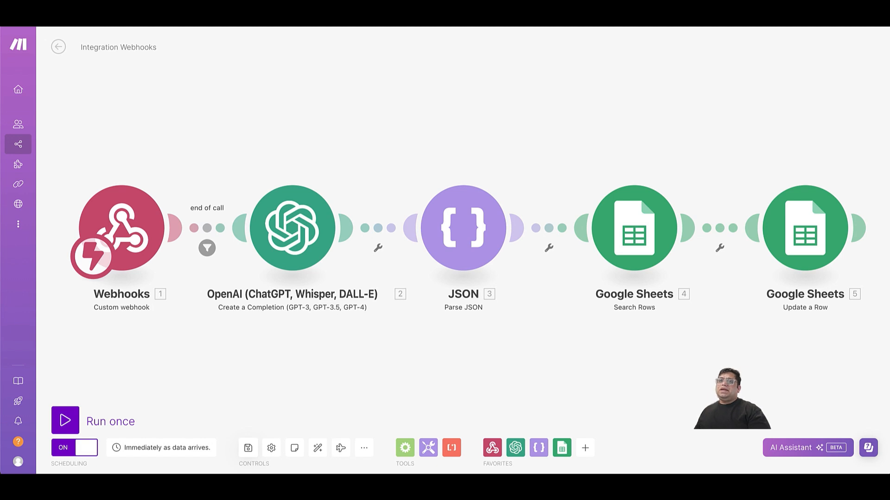
# Reload the Make page from the browser tab's context menu.
pyautogui.rightClick(539, 23)
pyautogui.click(569, 70)
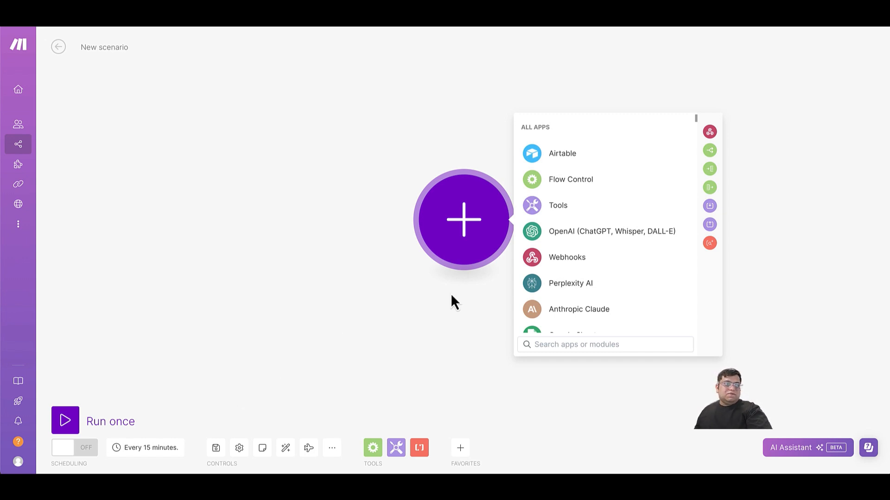
# Add a Google Sheets Search Rows module as the scenario's first module.
pyautogui.click(570, 343)
pyautogui.write('google')
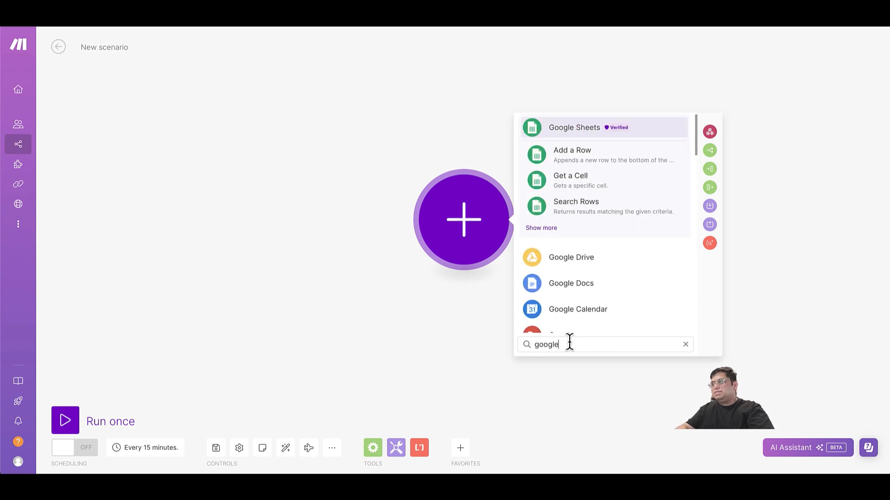
pyautogui.press('BackSpace')
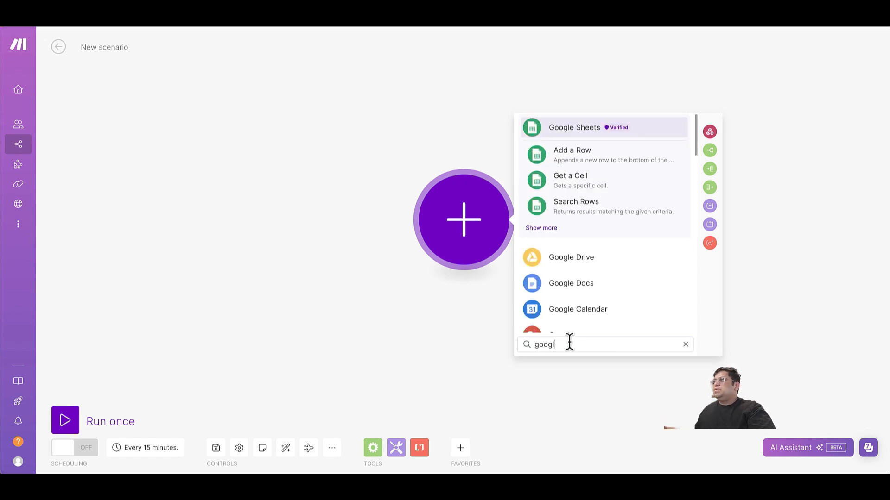
pyautogui.click(568, 134)
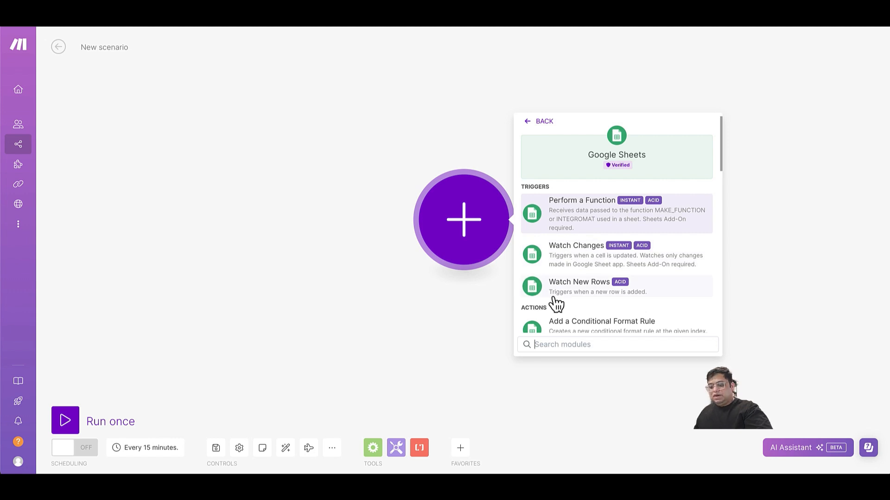
pyautogui.write('sear')
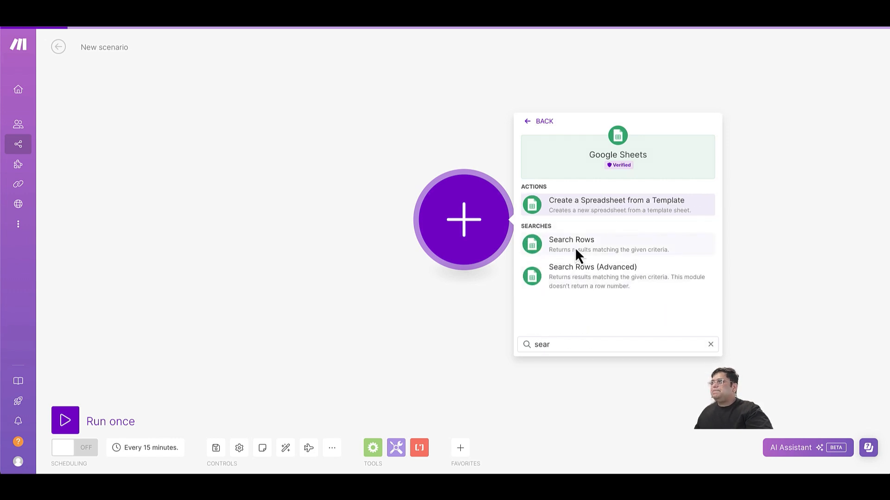
pyautogui.click(575, 246)
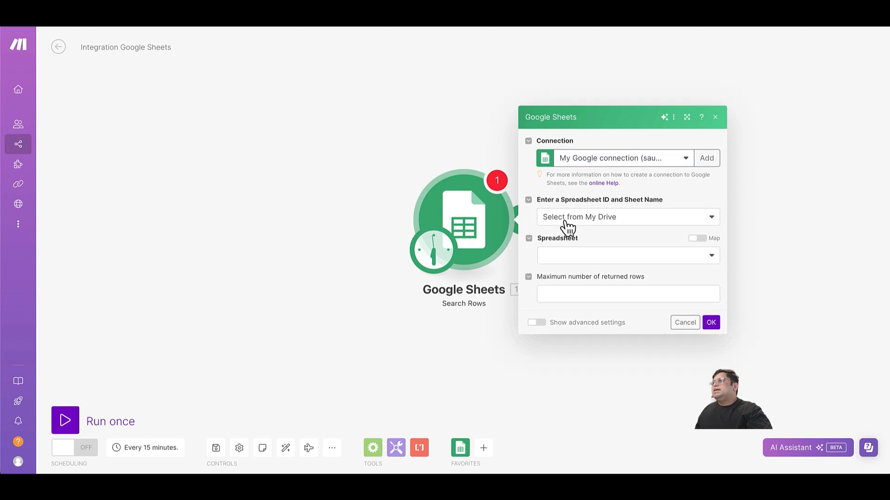
# Point the module at the contact list by pasted Spreadsheet ID and choose Sheet1.
pyautogui.click(569, 225)
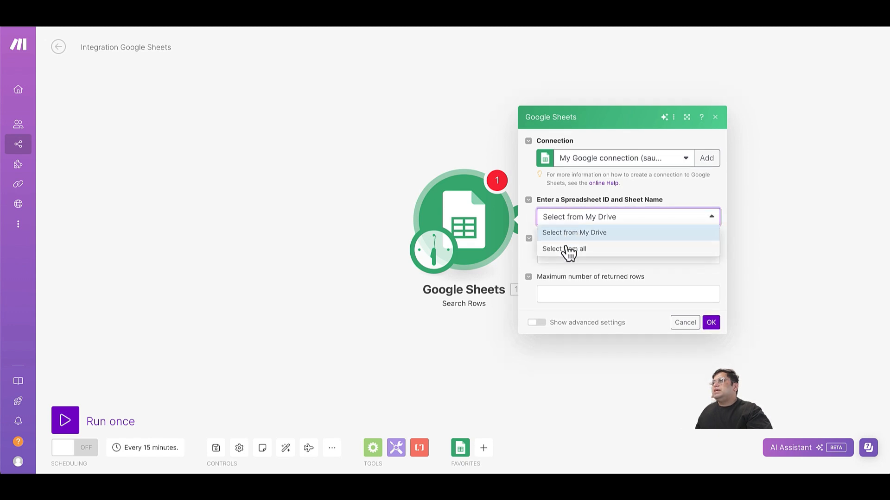
pyautogui.click(569, 250)
pyautogui.click(560, 258)
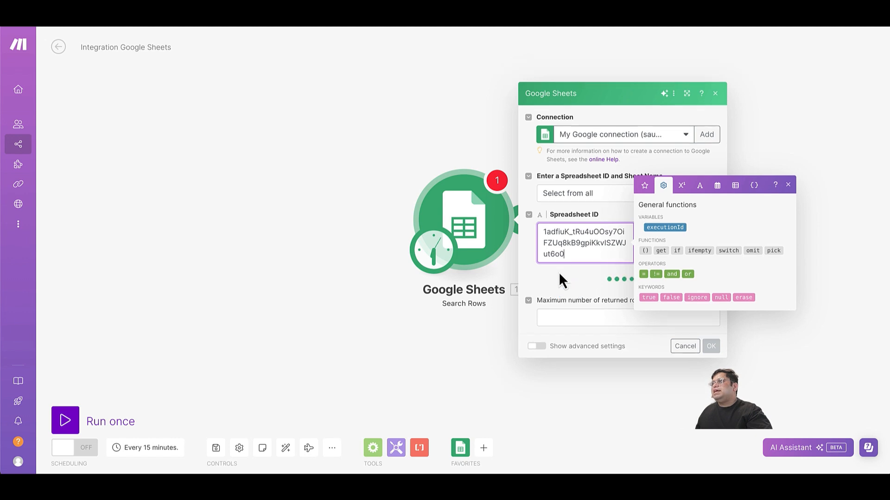
pyautogui.click(563, 285)
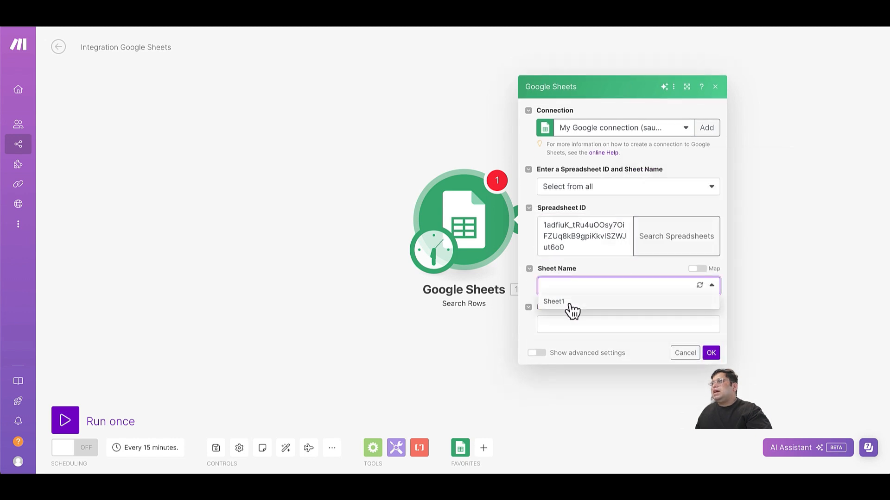
pyautogui.click(566, 303)
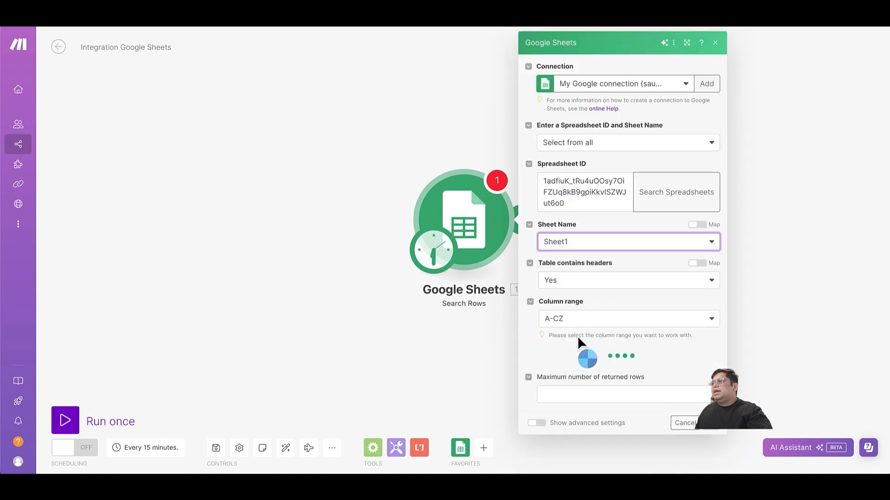
# Filter rows where Status (F) equals 'confirm' and save the module.
pyautogui.click(573, 370)
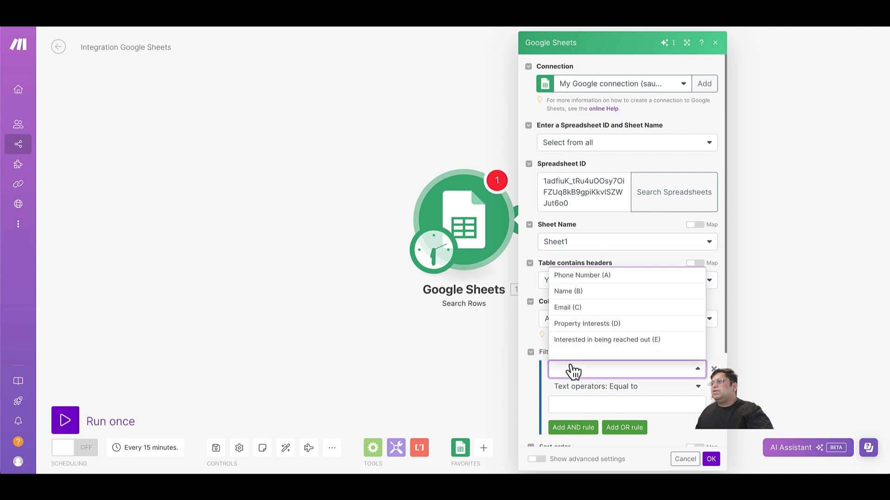
pyautogui.scroll(-1, 582, 302)
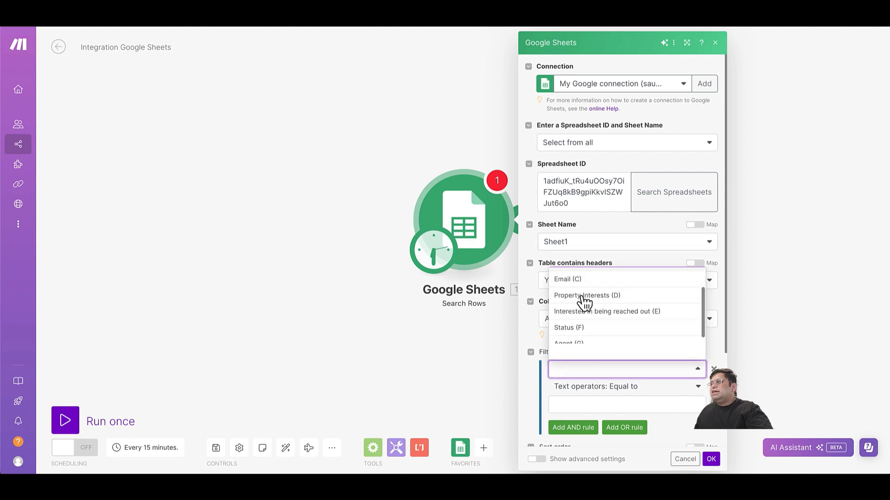
pyautogui.click(575, 328)
pyautogui.click(579, 406)
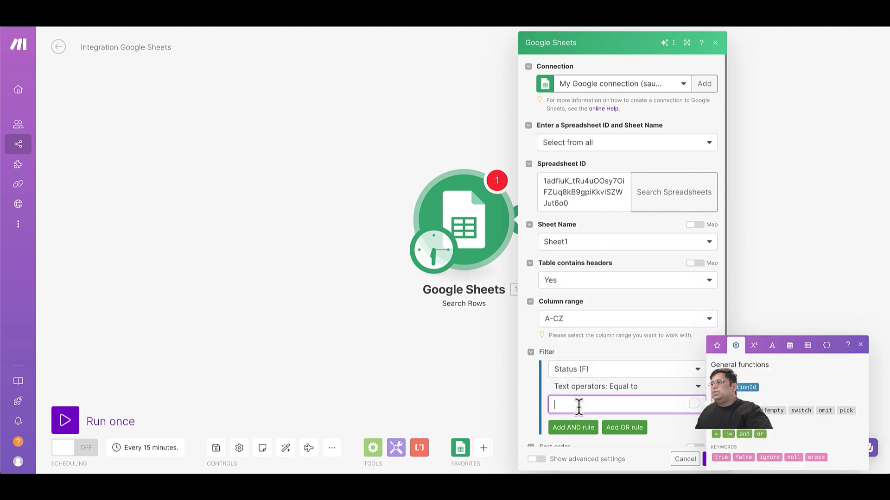
pyautogui.write('conf')
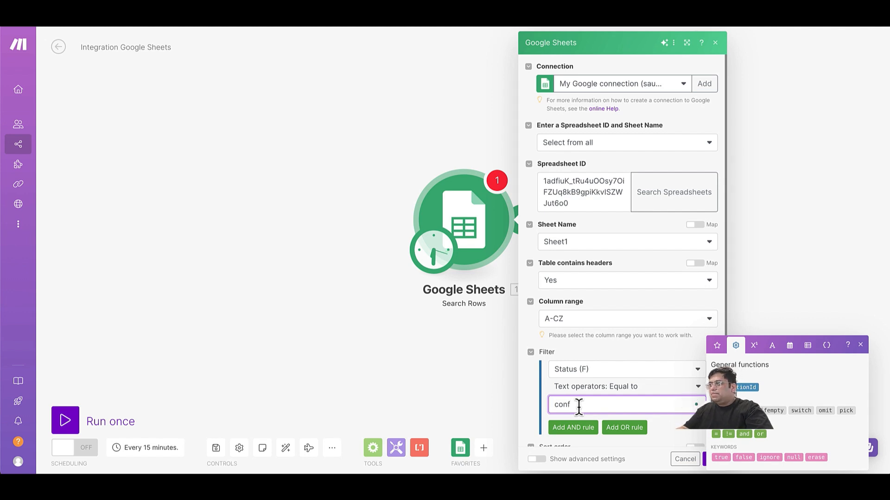
pyautogui.write('irm')
pyautogui.scroll(-1, 579, 407)
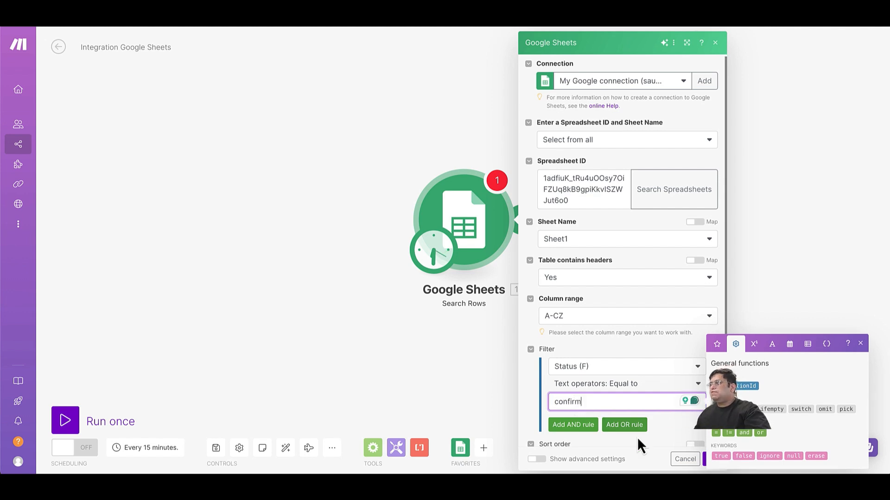
pyautogui.click(704, 459)
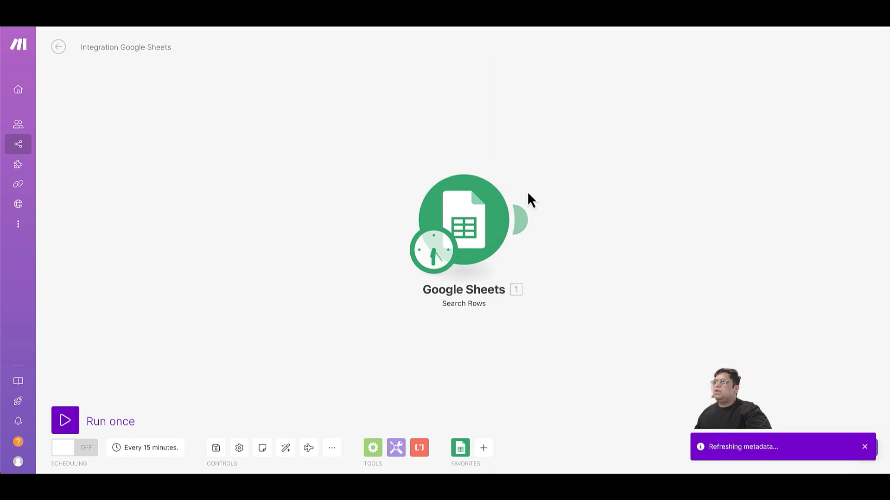
# Add Vapi's Make an API Call module after Search Rows, found by searching 'vapi'.
pyautogui.click(525, 221)
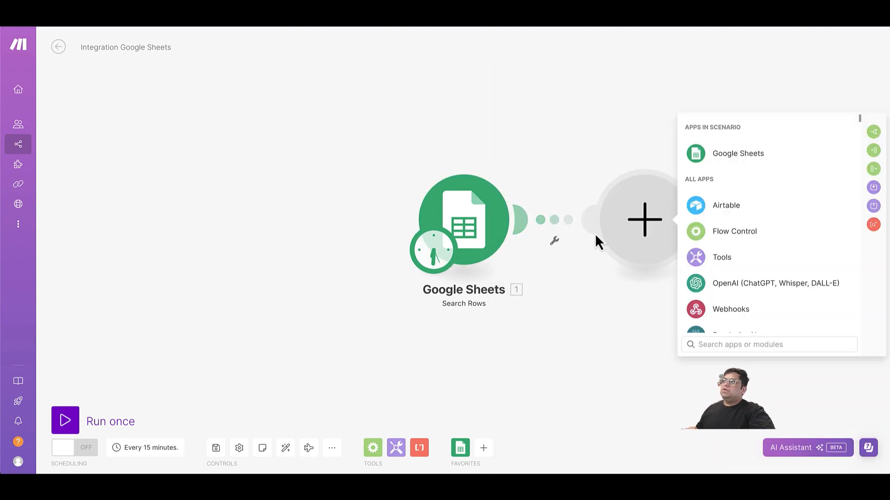
pyautogui.write('vapi')
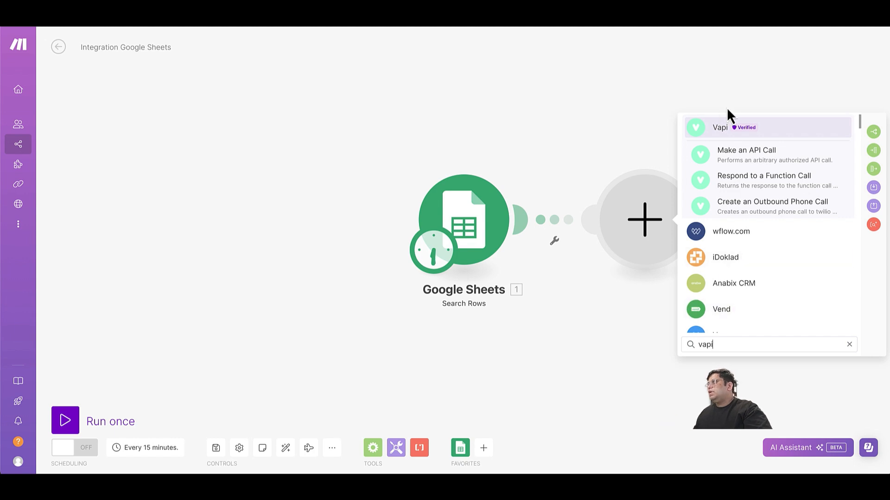
pyautogui.click(730, 150)
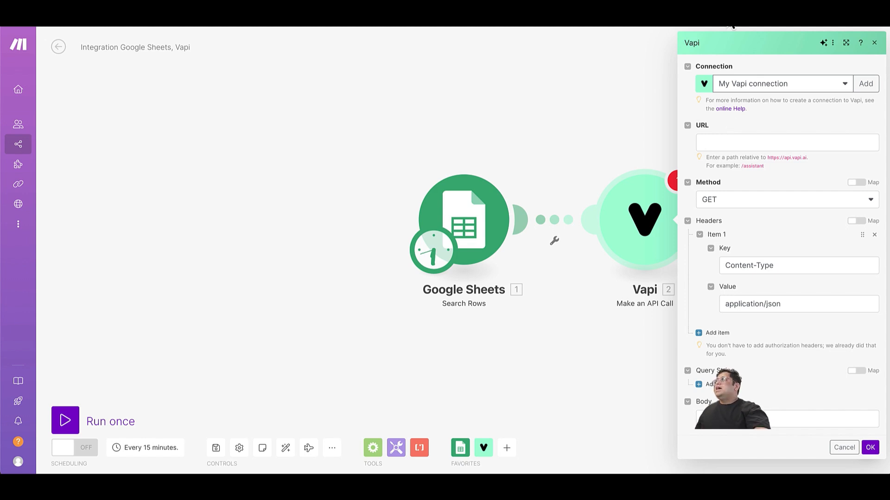
# Copy the /call/phone path from the Create Phone Call entry in Vapi's API Reference.
pyautogui.click(742, 21)
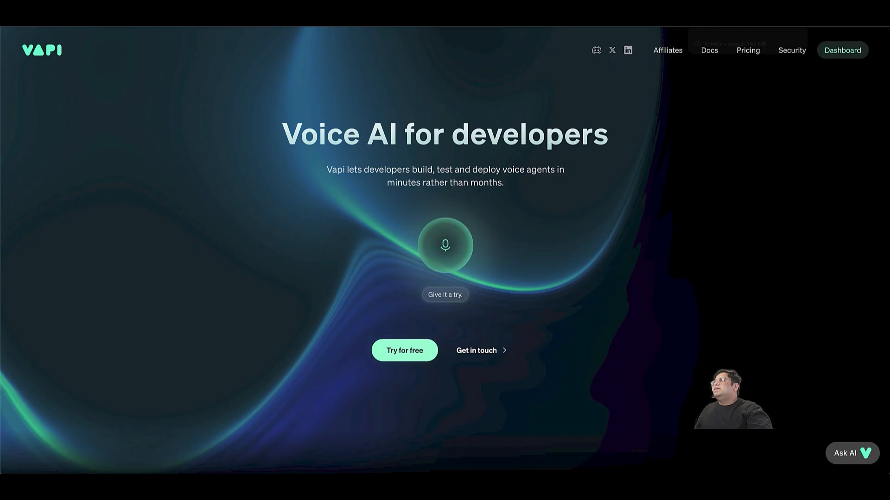
pyautogui.click(705, 60)
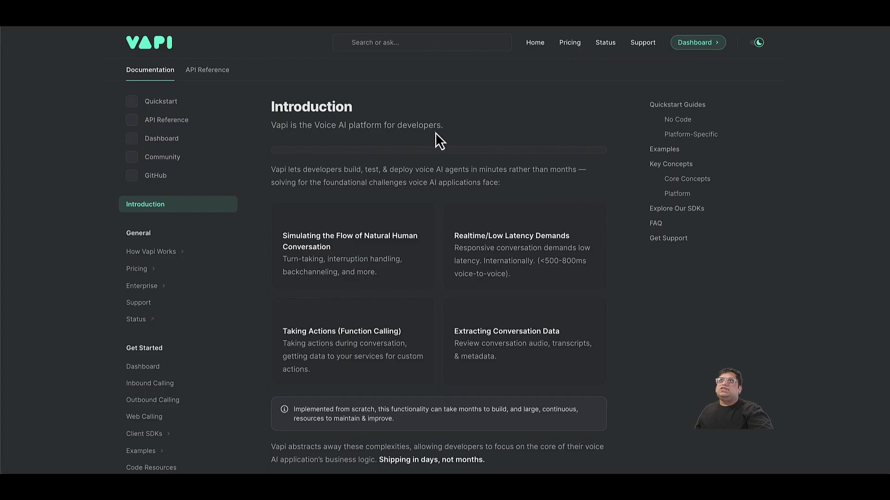
pyautogui.click(172, 124)
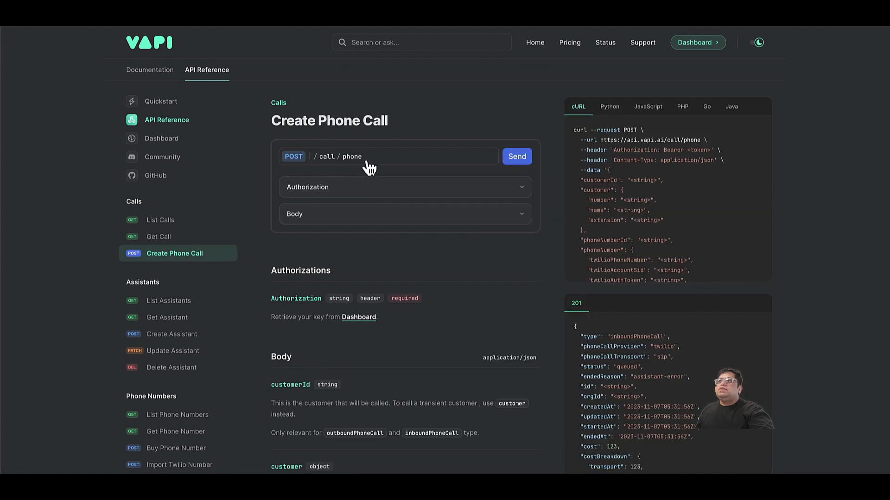
pyautogui.moveTo(367, 162); pyautogui.dragTo(307, 163)
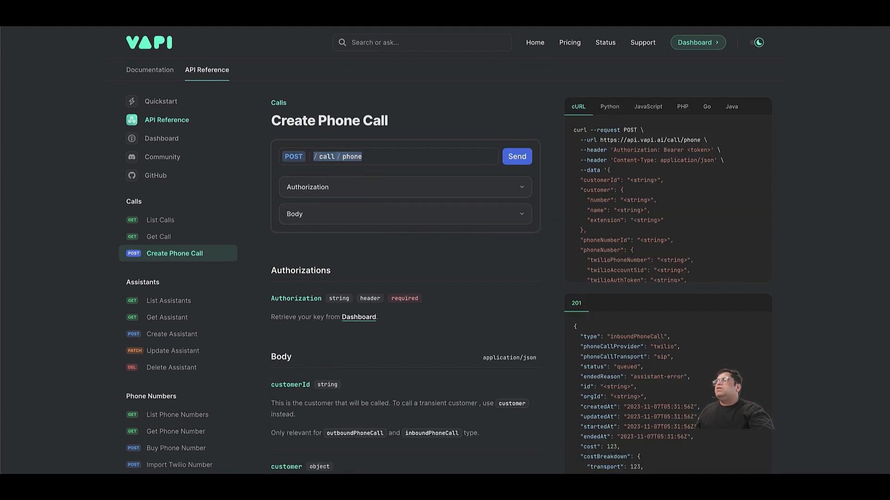
pyautogui.hotkey('ctrl', 'Tab')
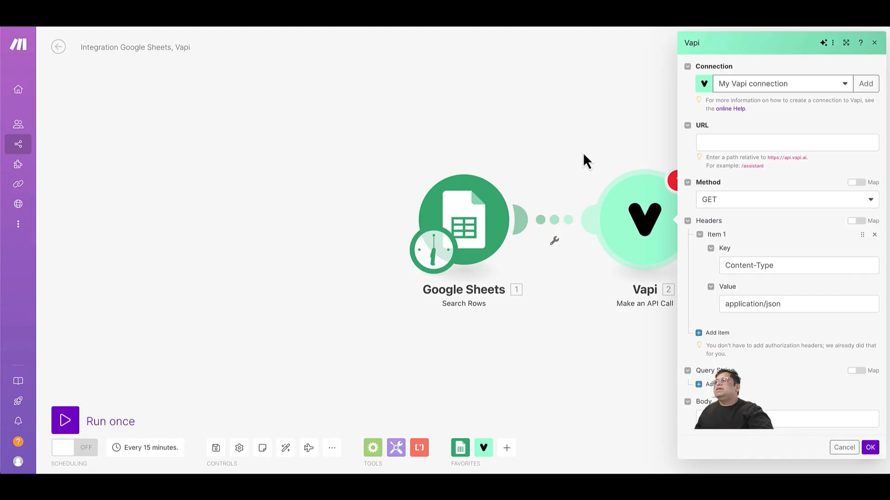
# Set the Vapi call's URL to /call/phone, without the api.vapi.ai domain, and its method to POST.
pyautogui.click(778, 144)
pyautogui.write('https://api.vapi.ai/call/phone')
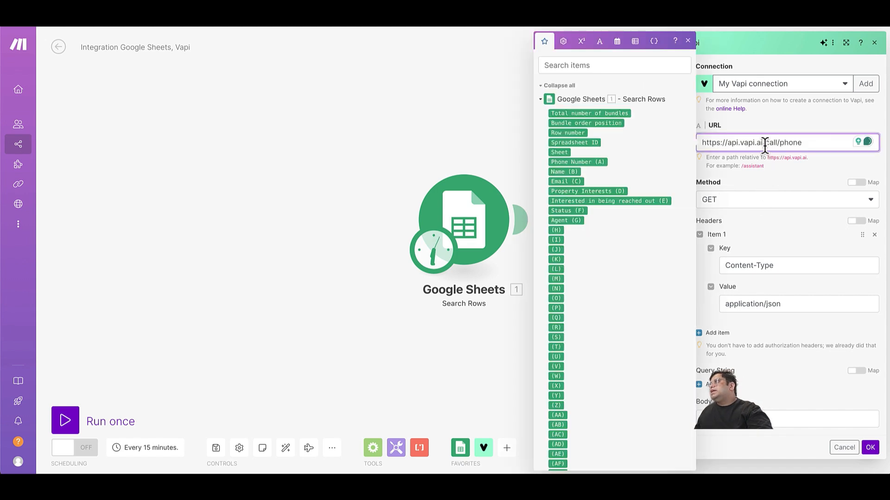
pyautogui.moveTo(765, 146); pyautogui.dragTo(724, 145)
pyautogui.click(724, 147)
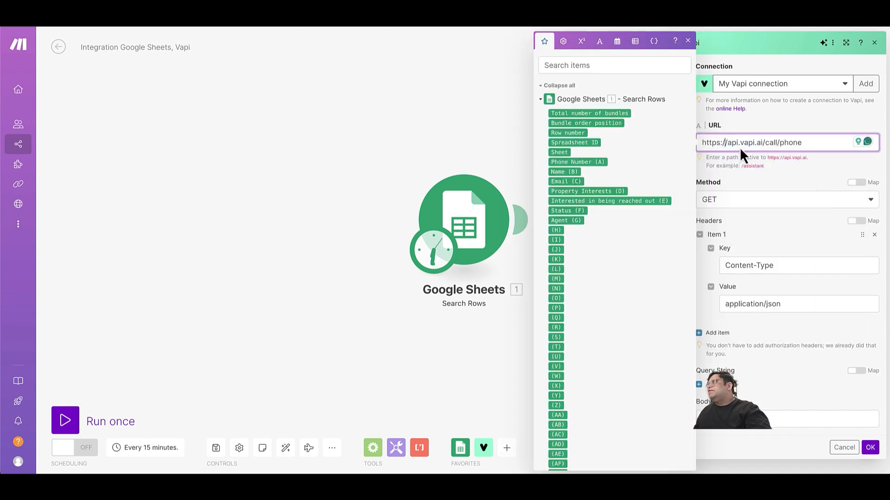
pyautogui.click(754, 144)
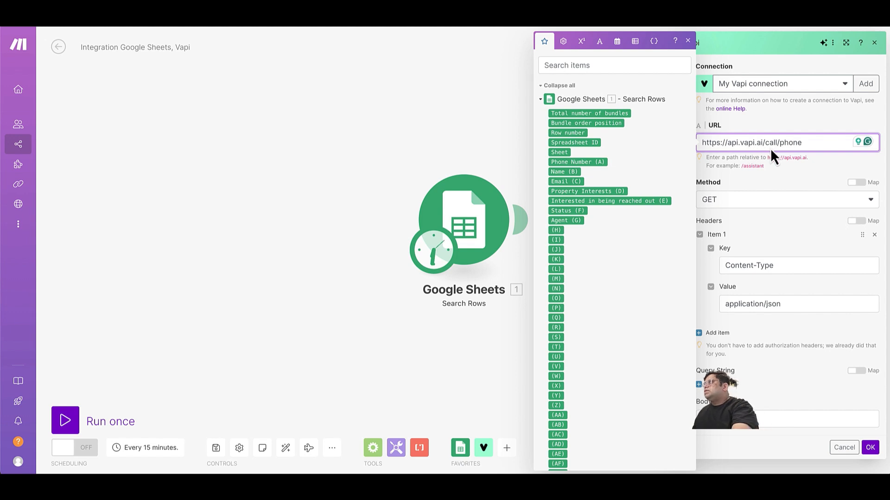
pyautogui.press('BackSpace')
pyautogui.press('BackSpace')
pyautogui.press('BackSpace')
pyautogui.press('BackSpace')
pyautogui.press('BackSpace')
pyautogui.press('BackSpace')
pyautogui.press('BackSpace')
pyautogui.press('BackSpace')
pyautogui.press('BackSpace')
pyautogui.press('BackSpace')
pyautogui.press('BackSpace')
pyautogui.press('BackSpace')
pyautogui.press('BackSpace')
pyautogui.press('BackSpace')
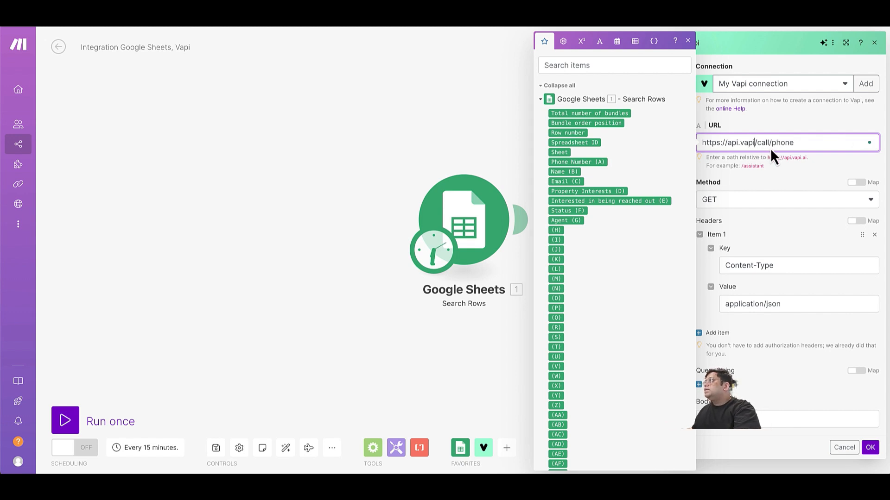
pyautogui.press('BackSpace')
pyautogui.press('BackSpace')
pyautogui.press('BackSpace')
pyautogui.press('BackSpace')
pyautogui.press('BackSpace')
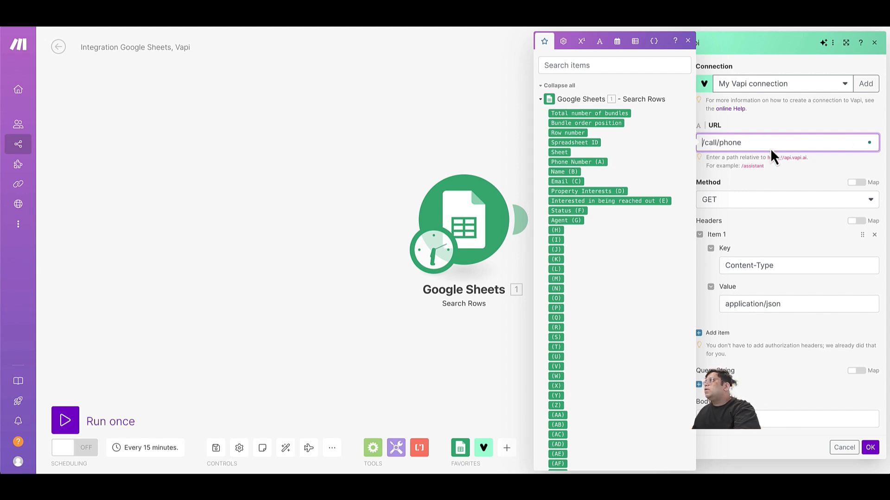
pyautogui.click(753, 202)
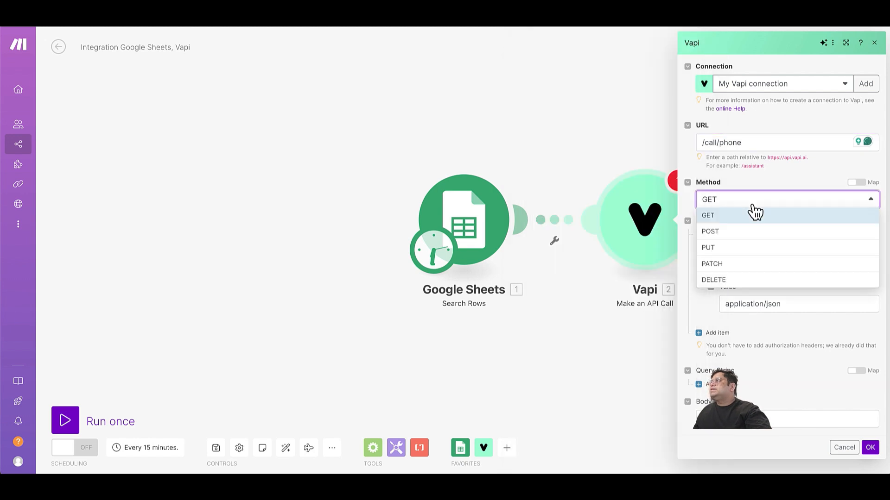
pyautogui.click(740, 232)
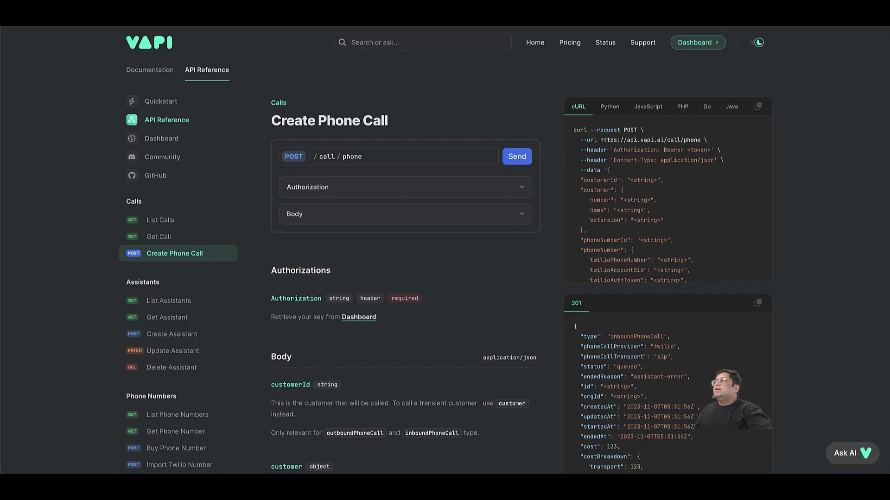
# Expand the Body fields of the Create Phone Call reference.
pyautogui.click(360, 222)
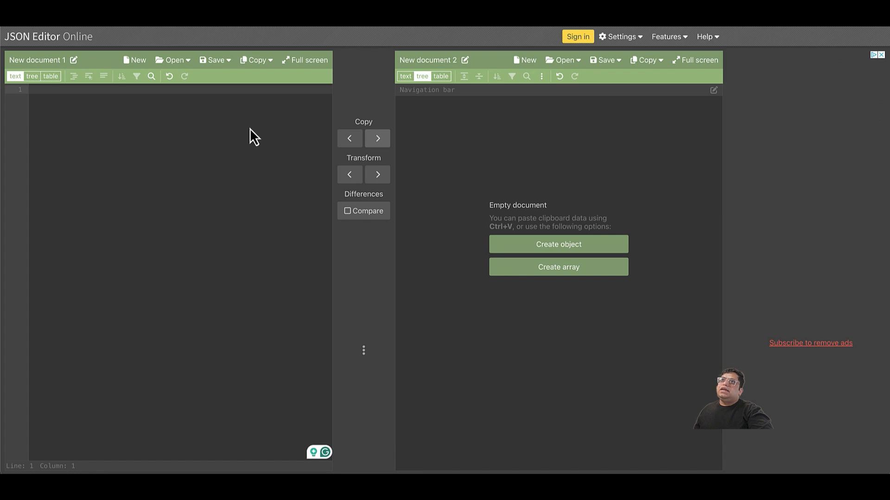
# Paste the cURL sample, then delete its curl header lines and trailing quote to leave valid JSON.
pyautogui.hotkey('ctrl', 'v')
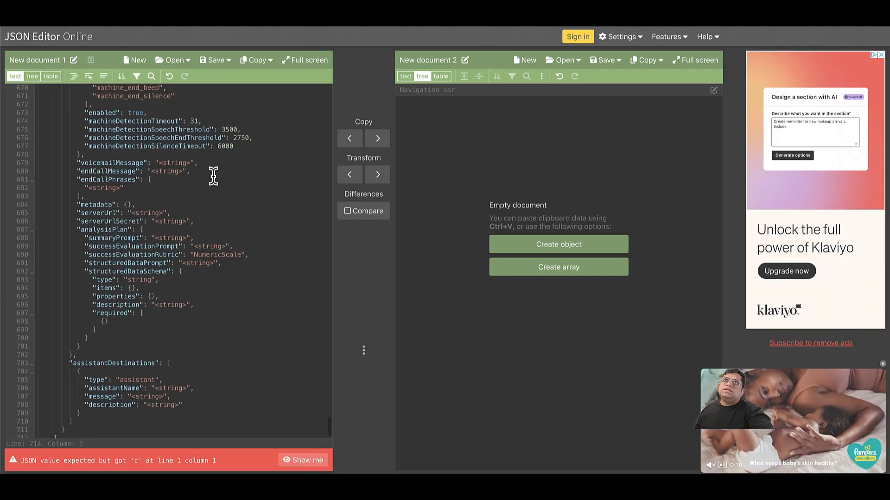
pyautogui.scroll(20, 206, 182)
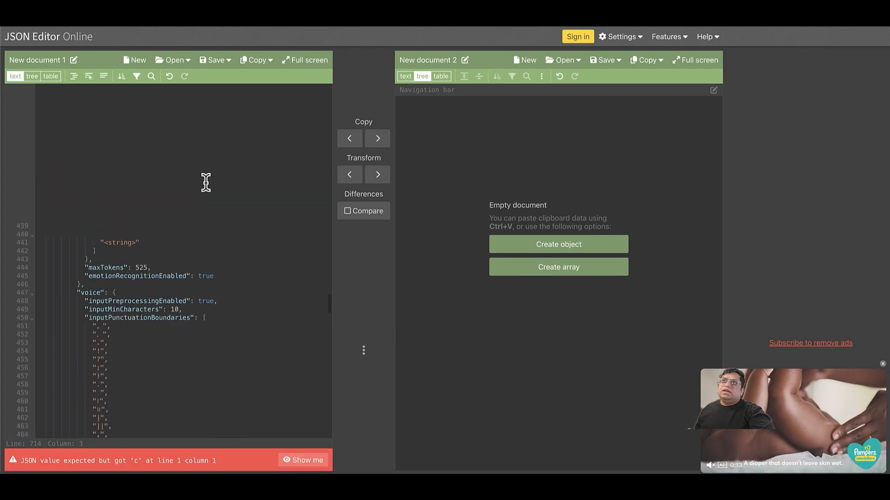
pyautogui.scroll(20, 206, 182)
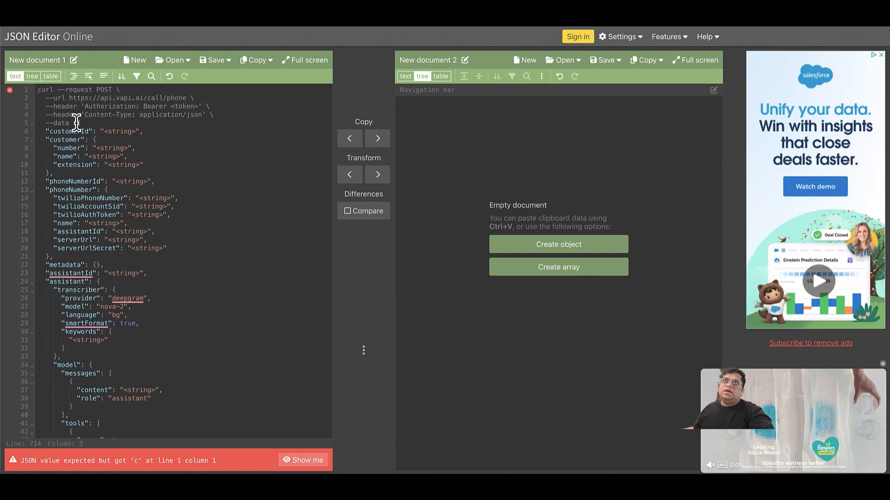
pyautogui.moveTo(76, 123); pyautogui.dragTo(33, 94)
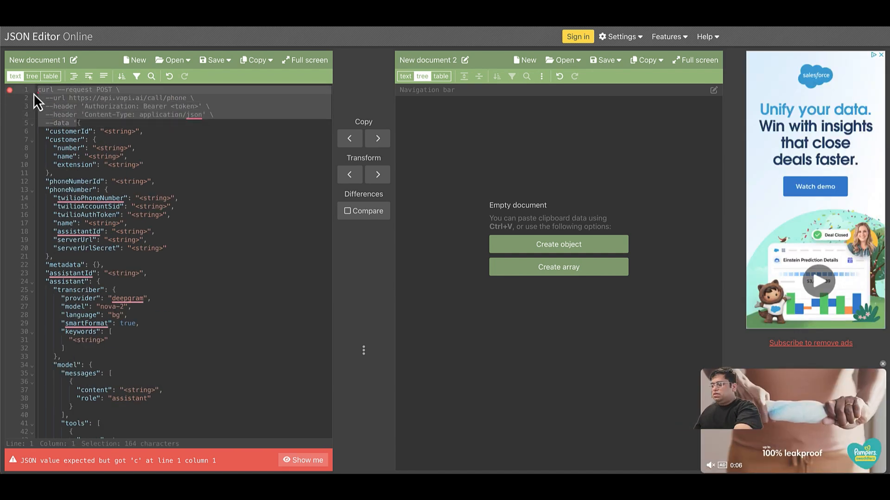
pyautogui.press('BackSpace')
pyautogui.scroll(-12, 63, 162)
pyautogui.scroll(-20, 63, 162)
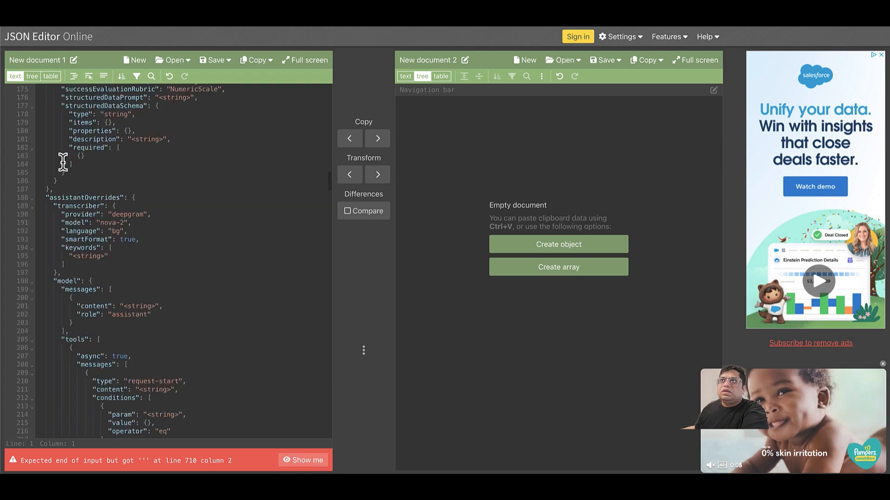
pyautogui.scroll(-20, 63, 162)
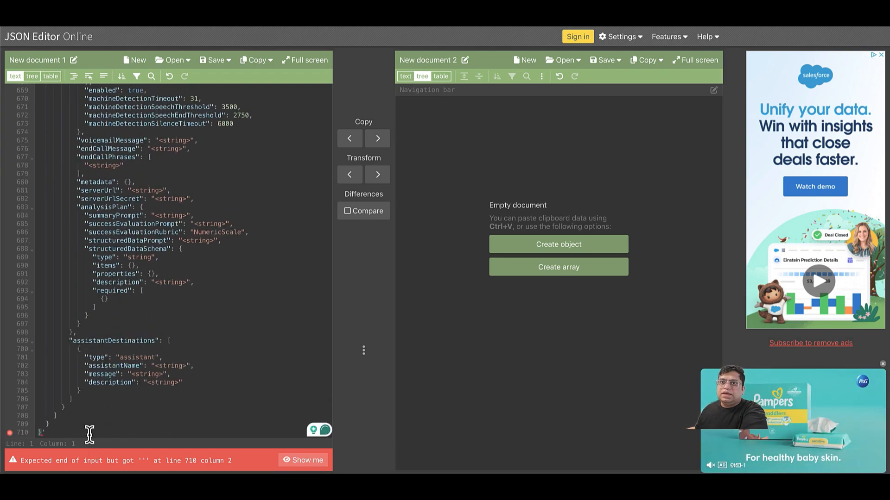
pyautogui.click(88, 432)
pyautogui.press('BackSpace')
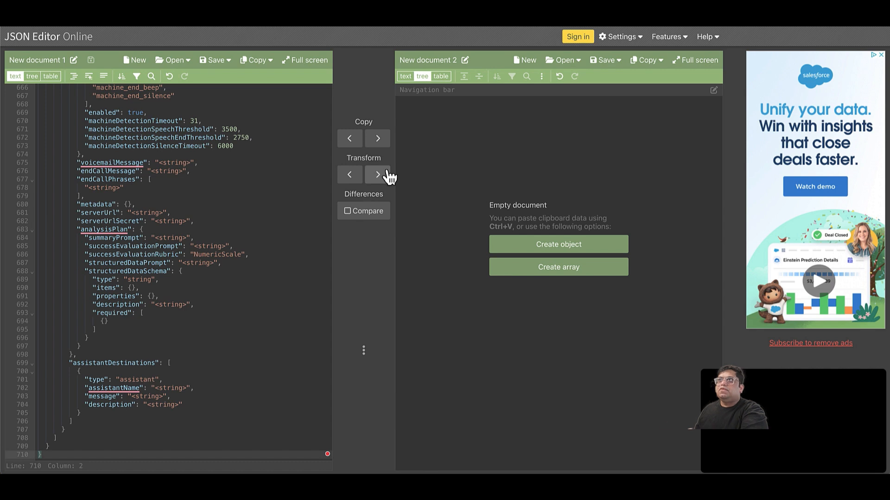
# Copy the JSON into the second document as a tree and collapse its customer and assistant objects.
pyautogui.click(381, 144)
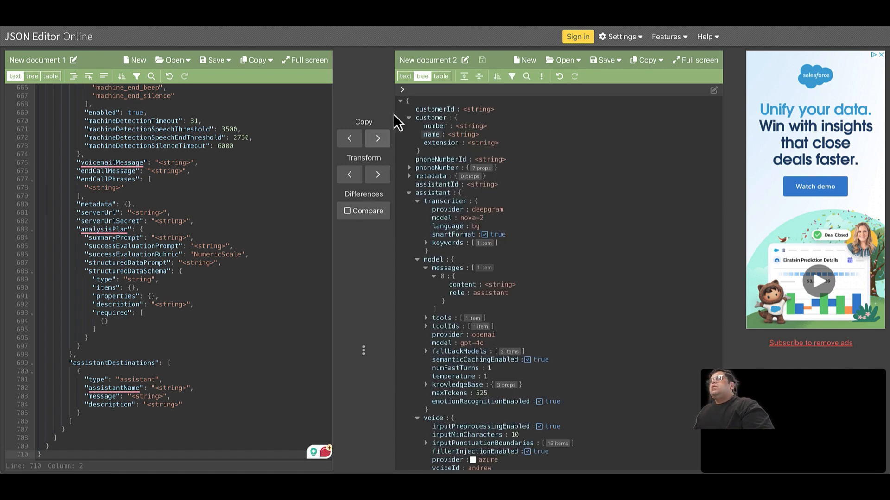
pyautogui.click(408, 119)
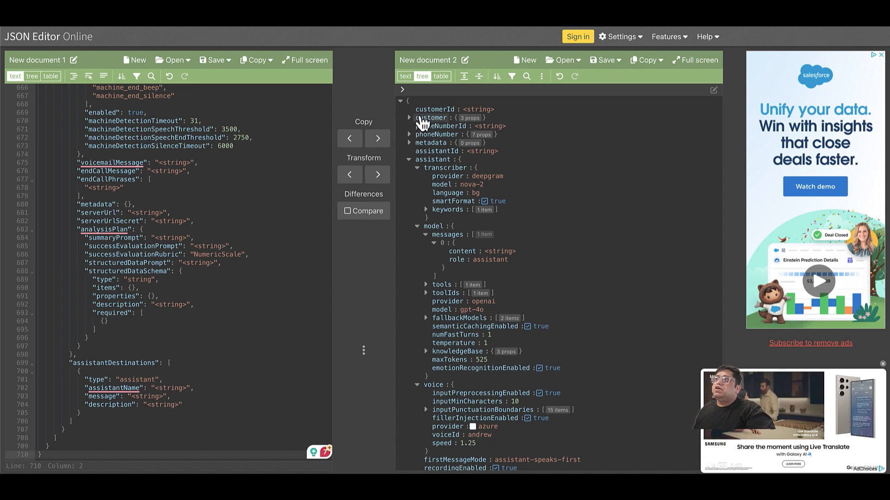
pyautogui.click(409, 119)
pyautogui.click(410, 119)
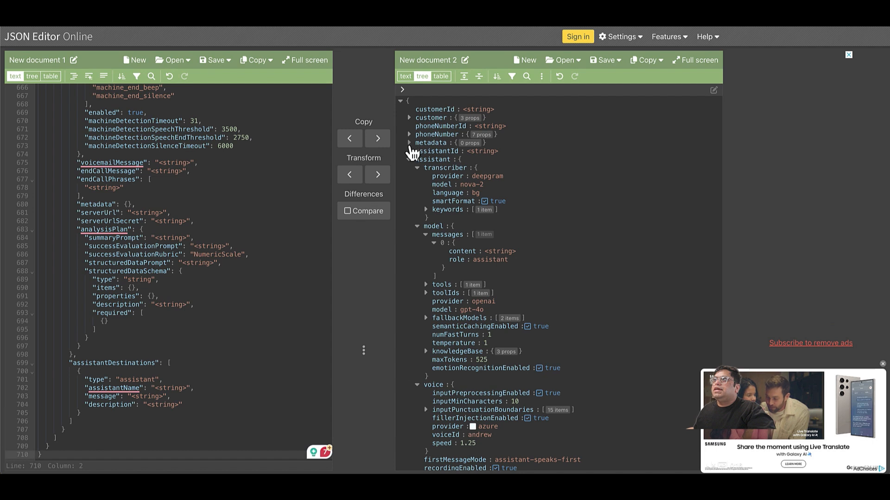
pyautogui.click(409, 161)
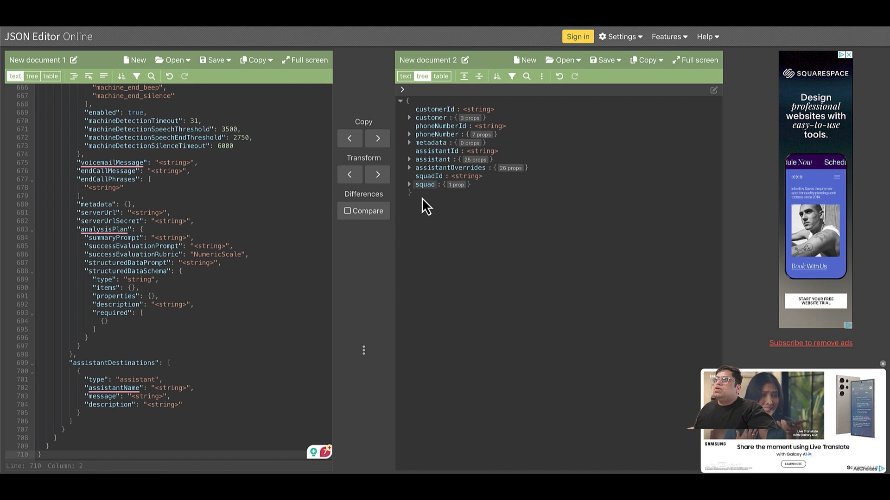
# Fold the customer, phoneNumber, transcriber, assistant, assistantOverrides and squad objects in the text editor.
pyautogui.scroll(20, 149, 171)
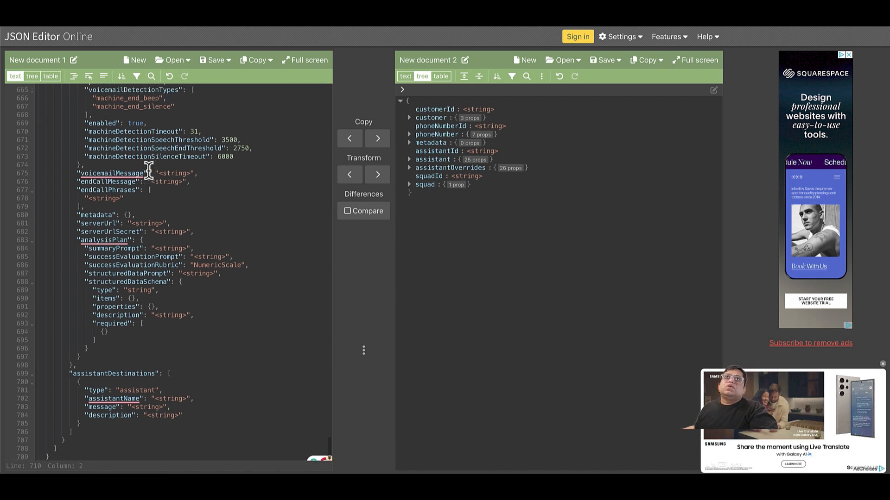
pyautogui.scroll(20, 149, 169)
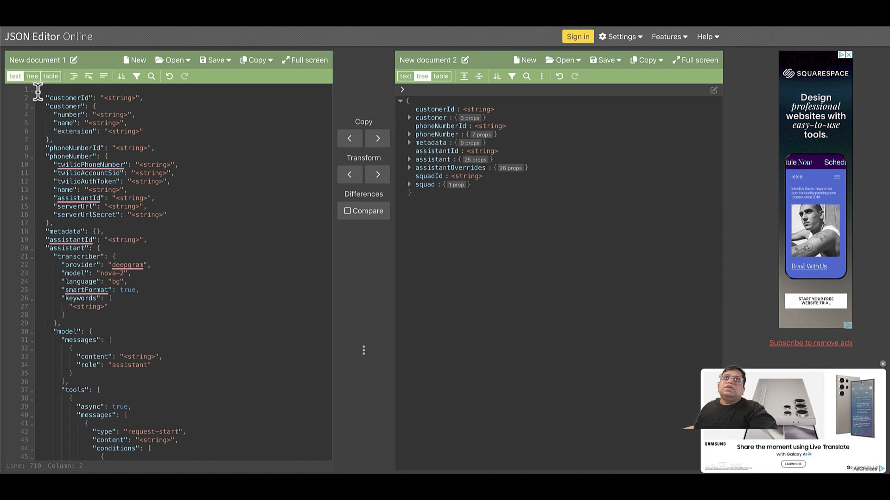
pyautogui.click(33, 109)
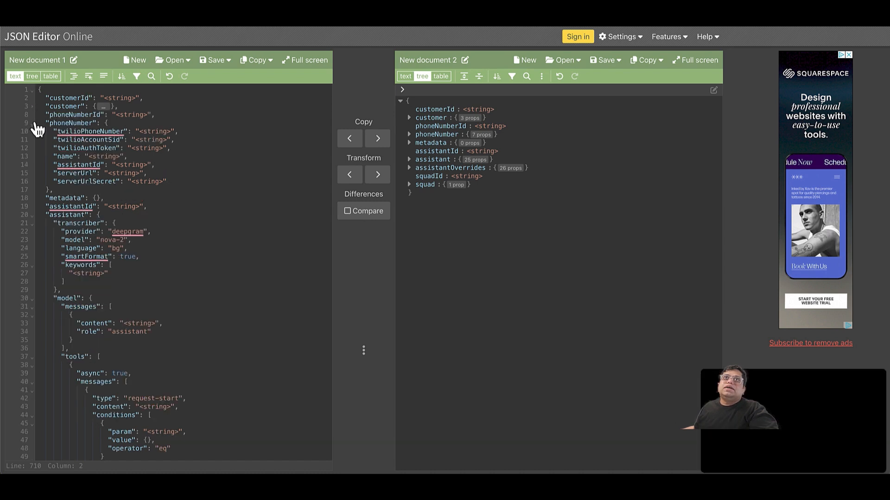
pyautogui.click(34, 123)
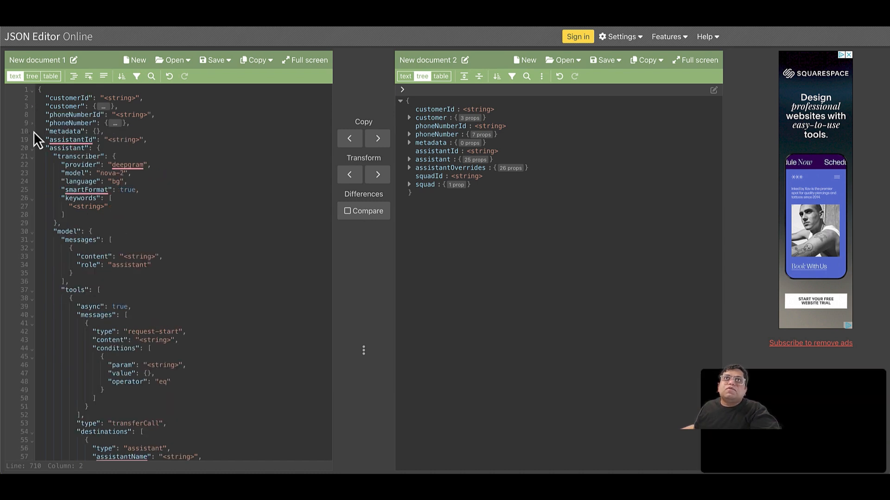
pyautogui.click(33, 157)
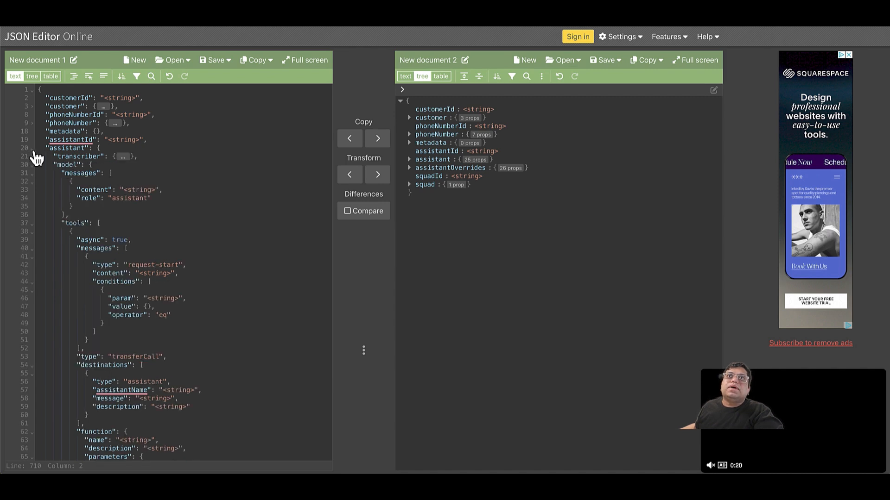
pyautogui.click(33, 148)
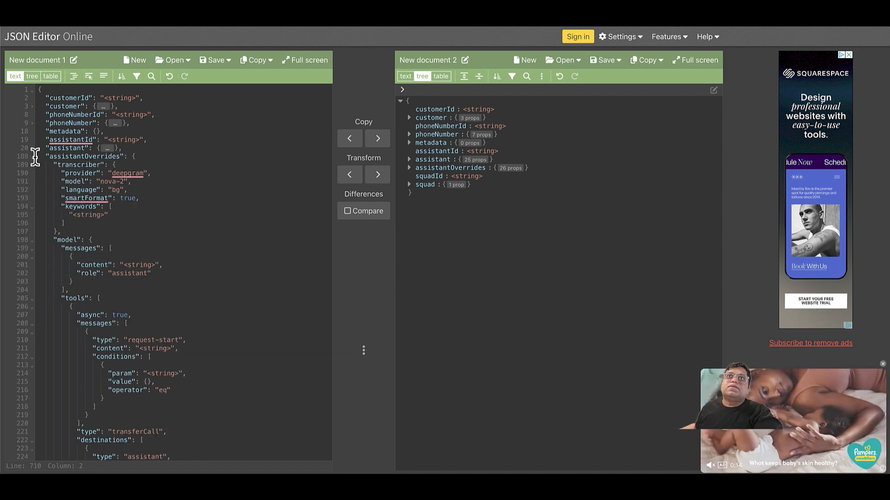
pyautogui.click(33, 157)
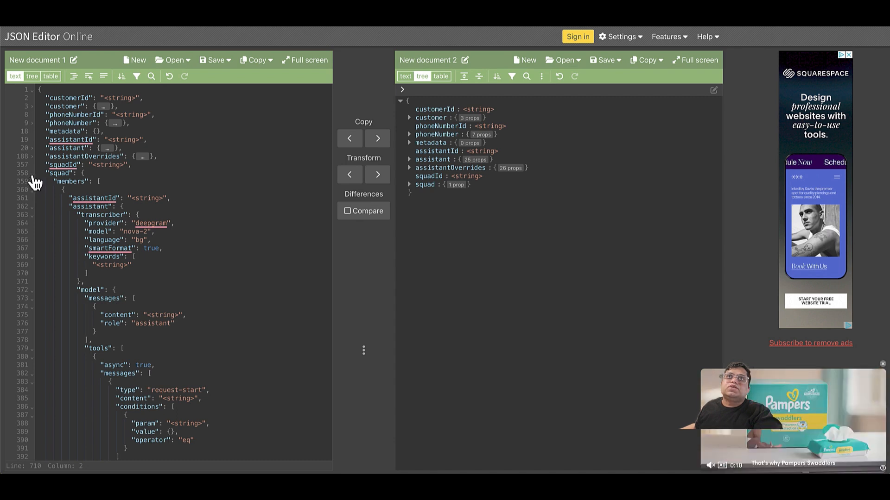
pyautogui.click(33, 174)
# Delete assistantOverrides through squad, plus the assistantId, metadata and phoneNumber entries.
pyautogui.moveTo(110, 173); pyautogui.dragTo(118, 149)
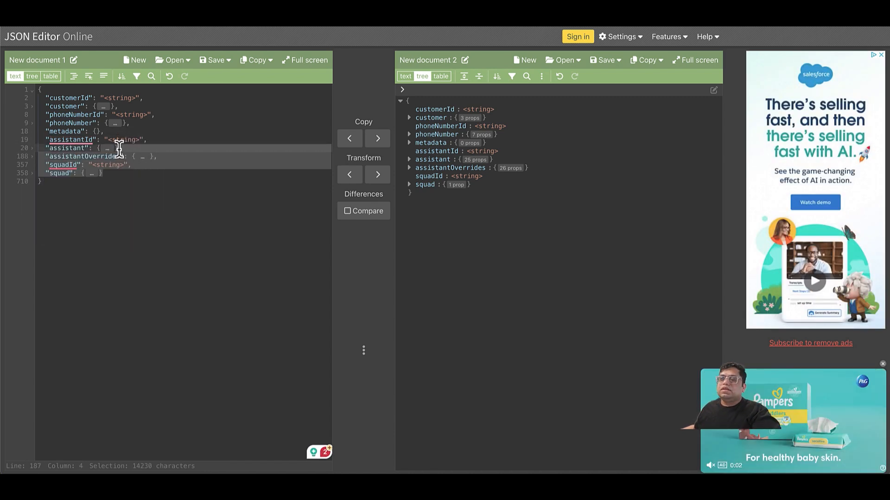
pyautogui.press('Delete')
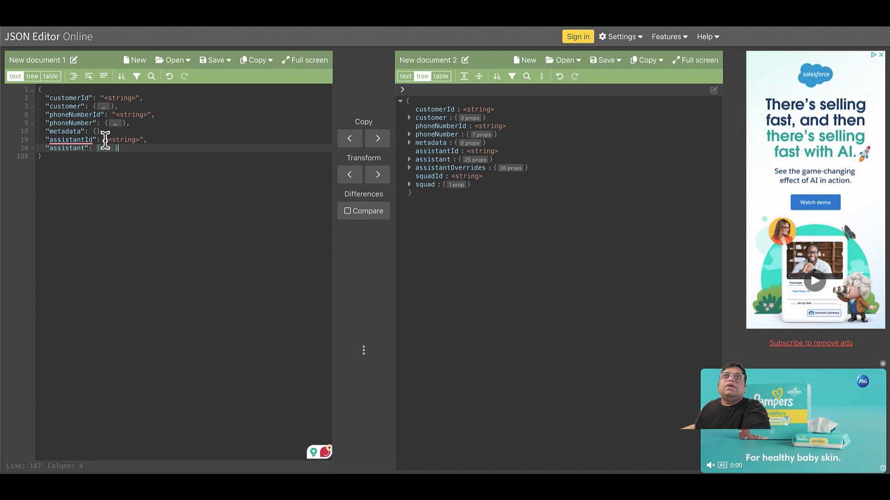
pyautogui.tripleClick(106, 141)
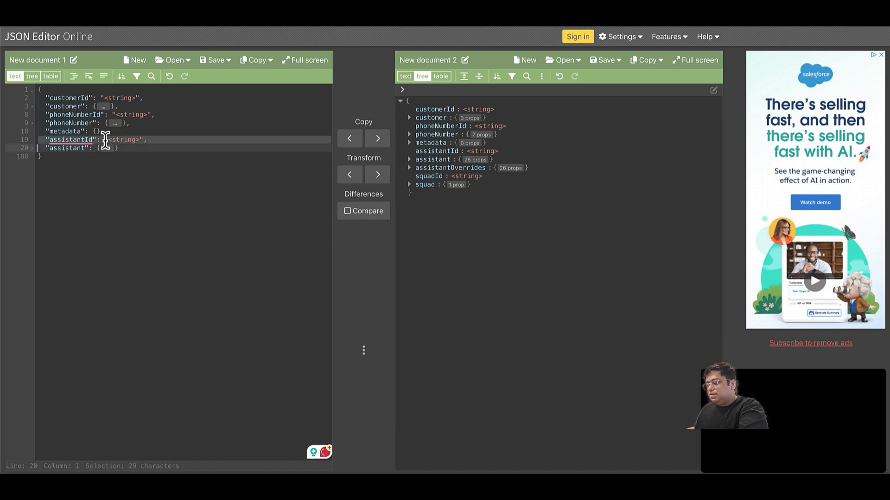
pyautogui.press('Delete')
pyautogui.tripleClick(90, 131)
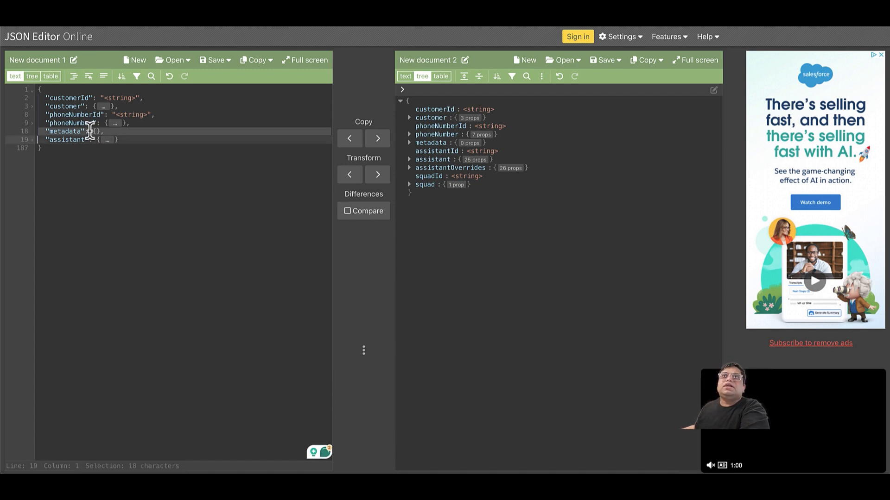
pyautogui.press('Delete')
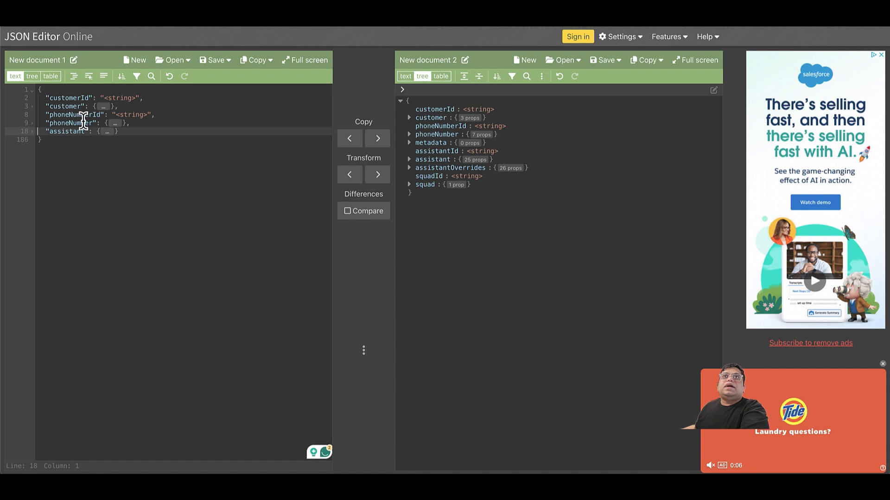
pyautogui.tripleClick(83, 122)
pyautogui.press('Delete')
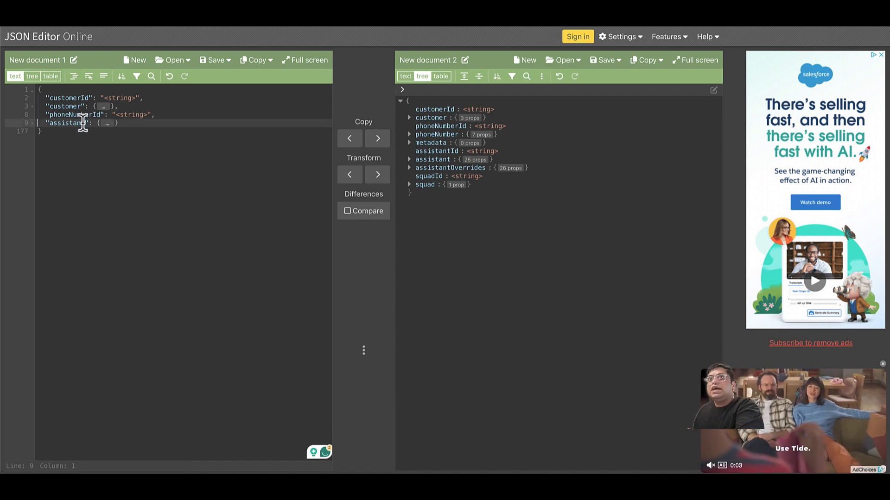
# Undo the accidental edits made to the customerId line.
pyautogui.doubleClick(77, 98)
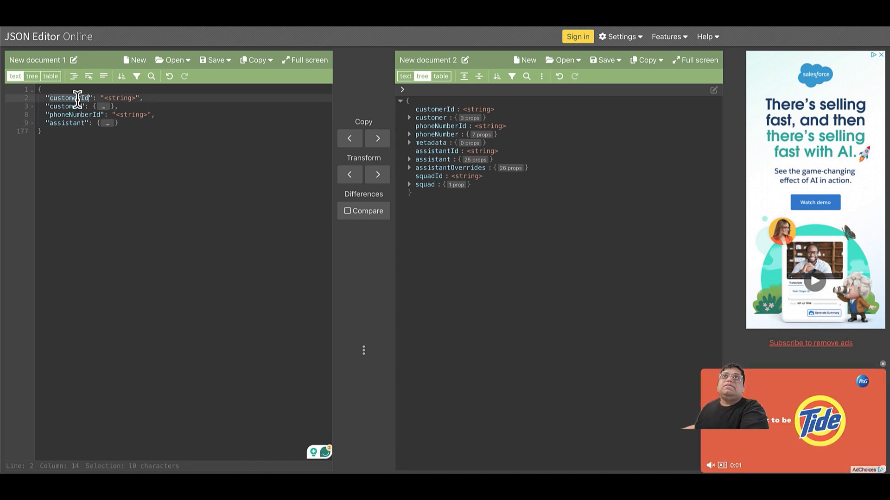
pyautogui.tripleClick(77, 98)
pyautogui.write('\\\\')
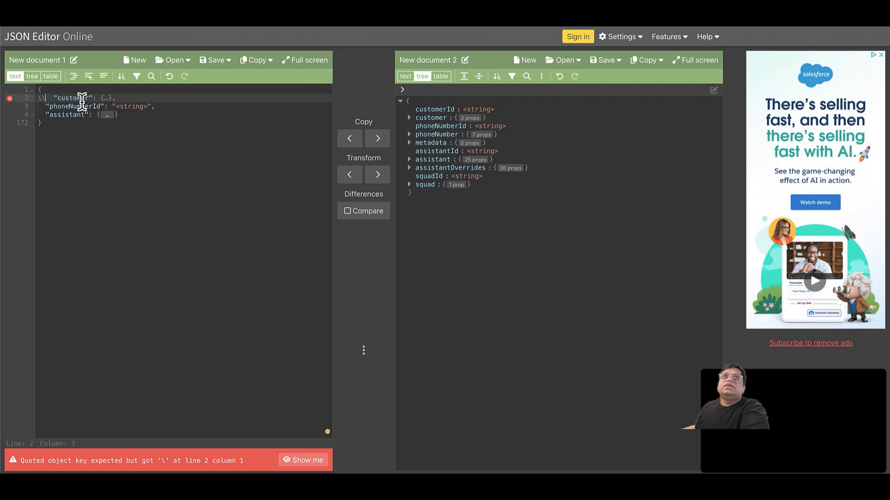
pyautogui.press('BackSpace')
pyautogui.press('BackSpace')
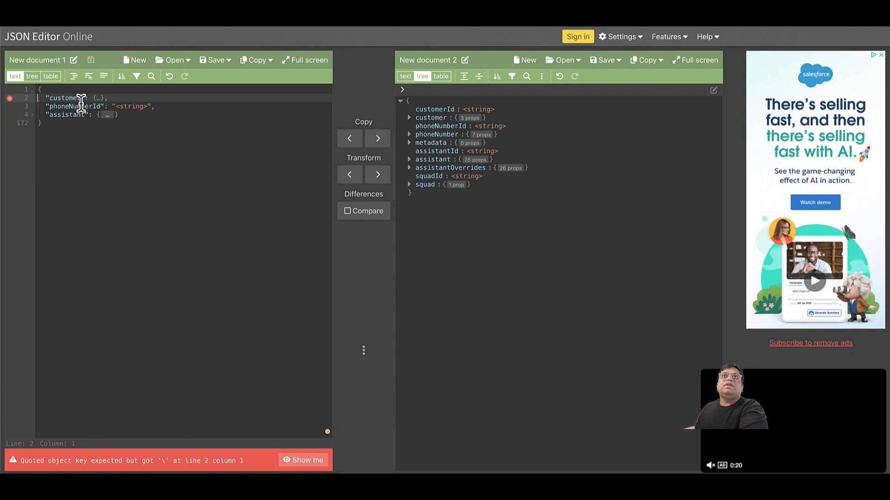
pyautogui.click(100, 98)
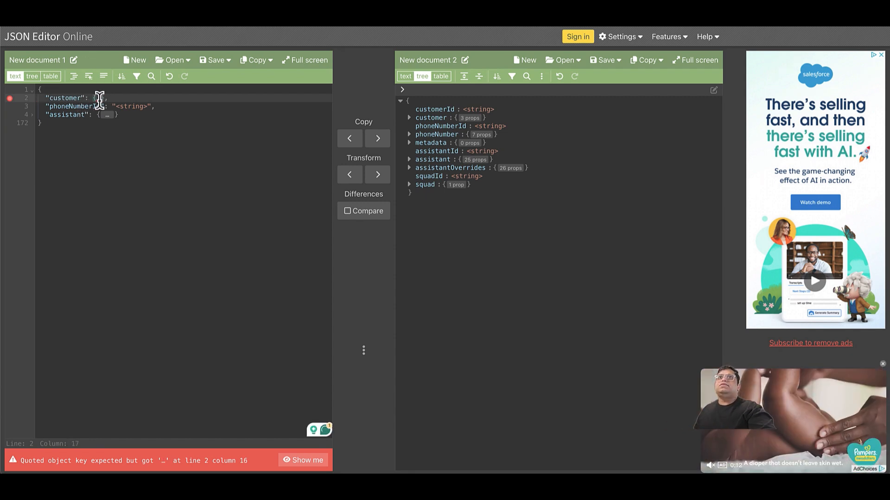
pyautogui.click(39, 98)
pyautogui.click(91, 98)
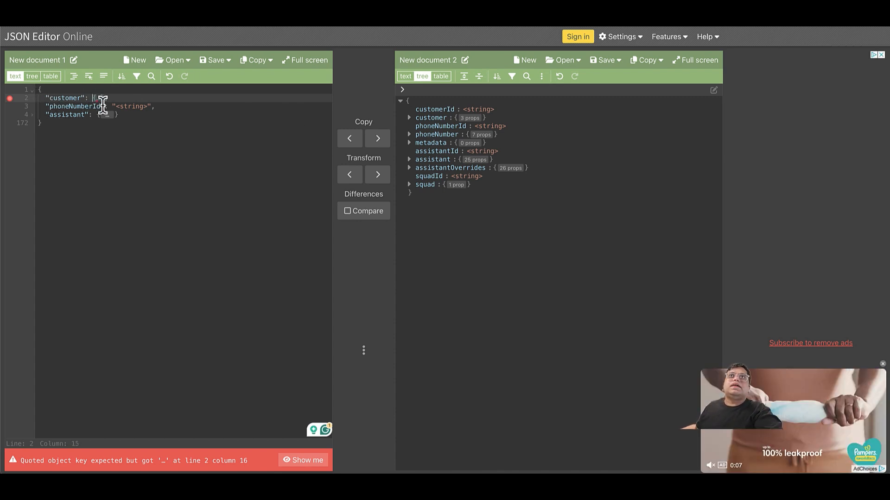
pyautogui.click(121, 100)
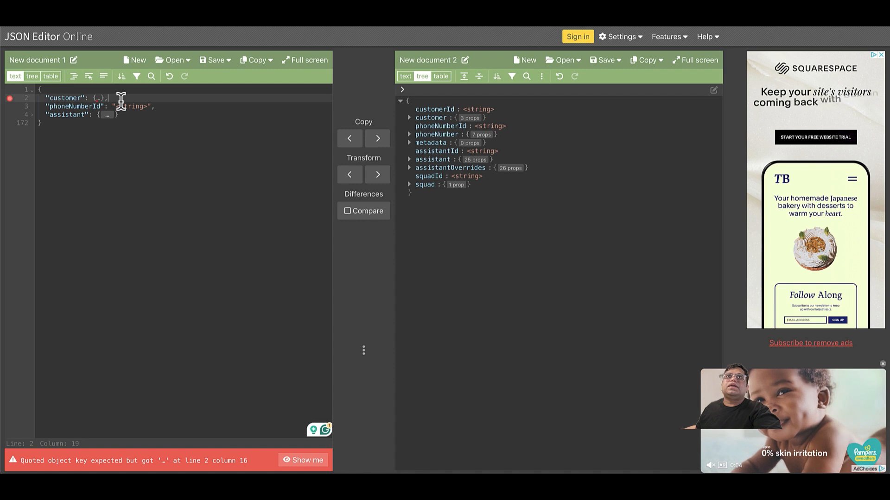
pyautogui.press('super+z')
pyautogui.press('super+z')
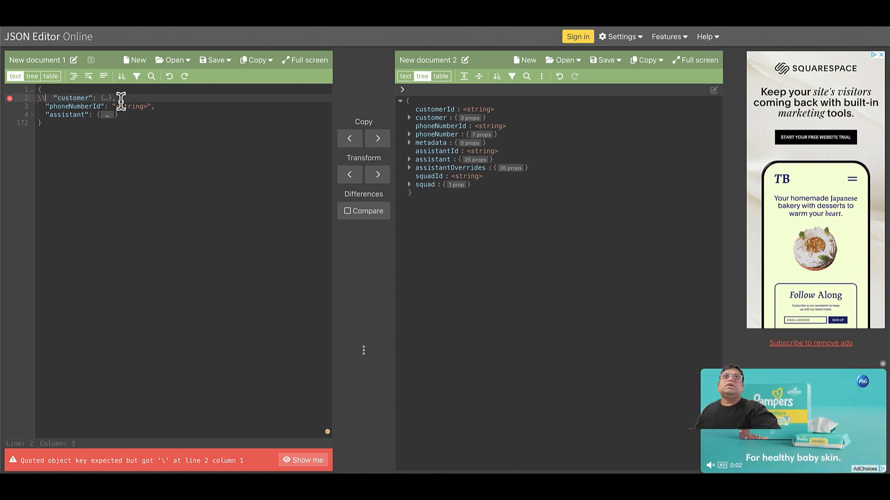
pyautogui.press('super+z')
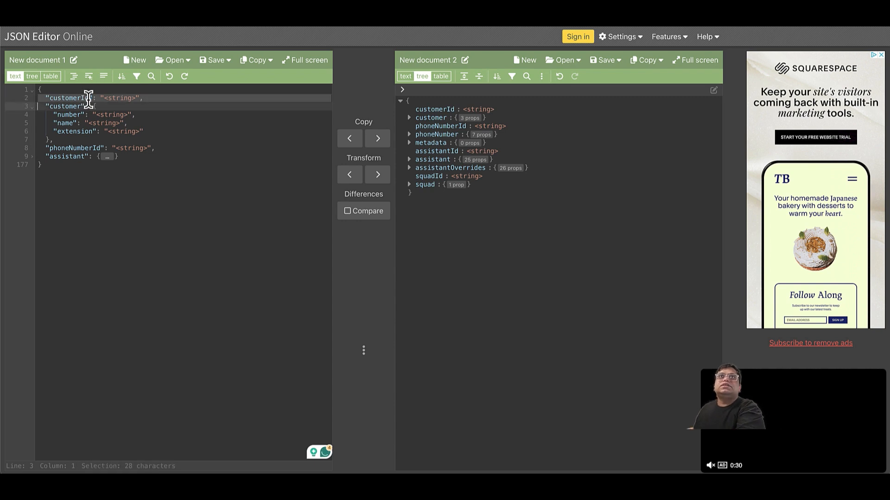
# Delete customerId and replace the customer's number and name placeholders with test values.
pyautogui.press('BackSpace')
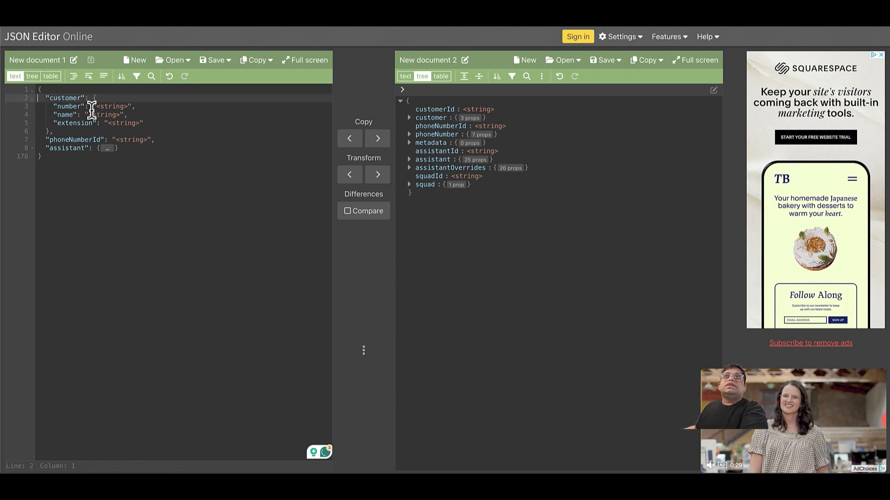
pyautogui.click(97, 106)
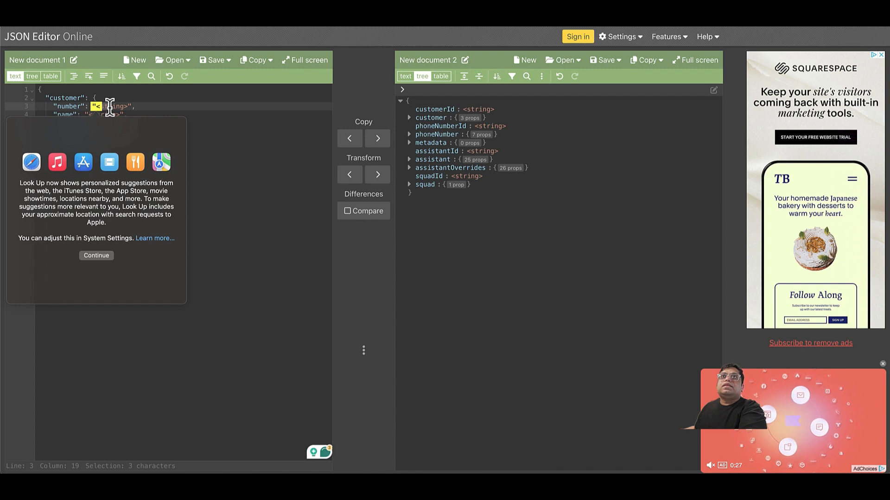
pyautogui.click(109, 107)
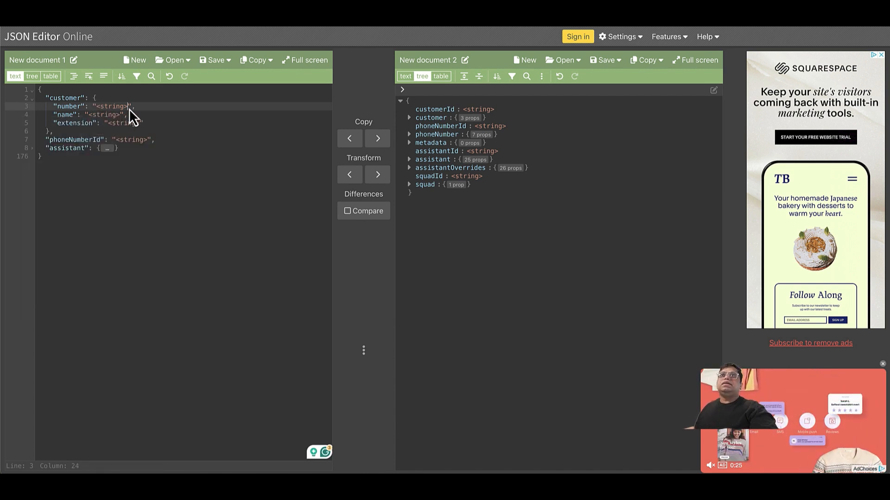
pyautogui.press('BackSpace')
pyautogui.press('BackSpace')
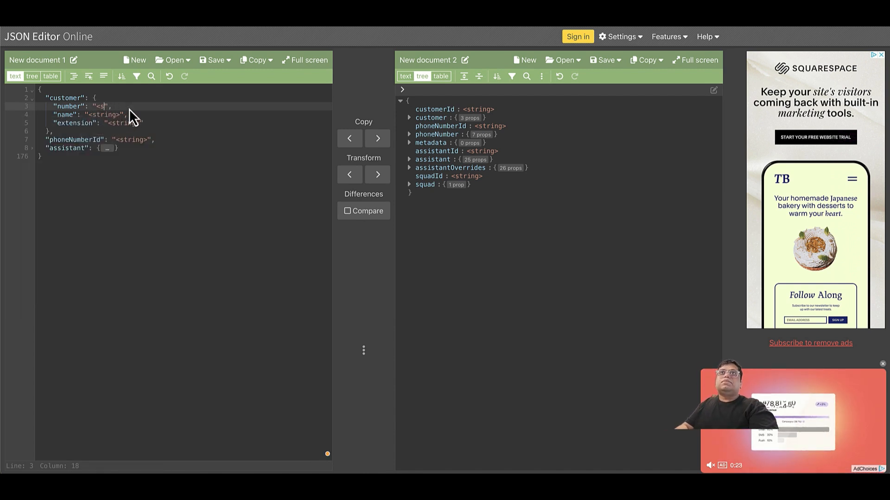
pyautogui.press('BackSpace')
pyautogui.press('BackSpace')
pyautogui.write('234545345')
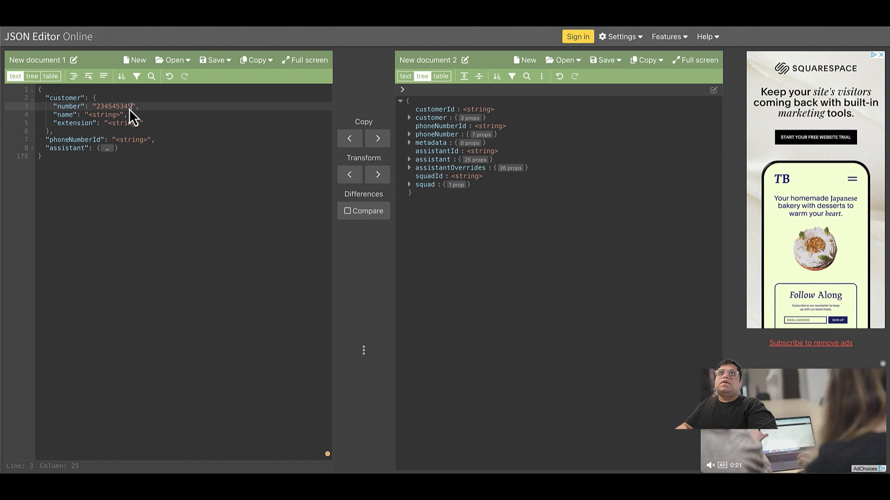
pyautogui.press('Down')
pyautogui.press('Left')
pyautogui.press('Left')
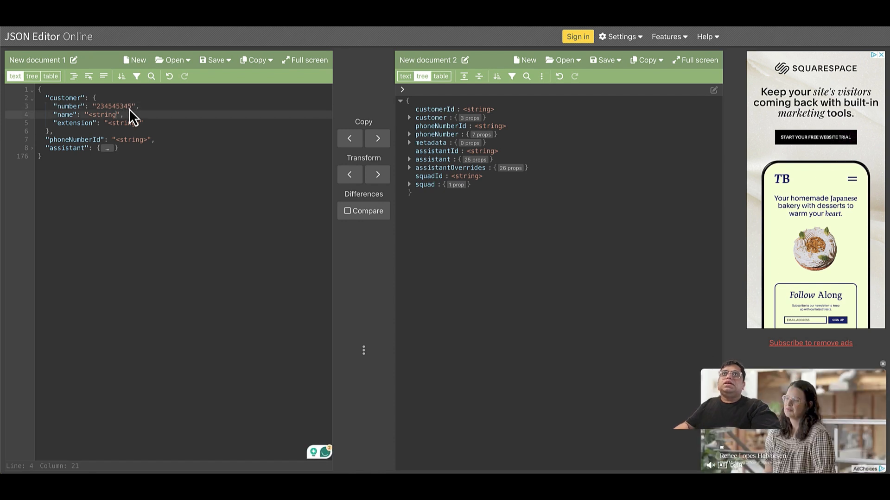
pyautogui.press('BackSpace')
pyautogui.press('BackSpace')
pyautogui.press('BackSpace')
pyautogui.press('BackSpace')
pyautogui.press('BackSpace')
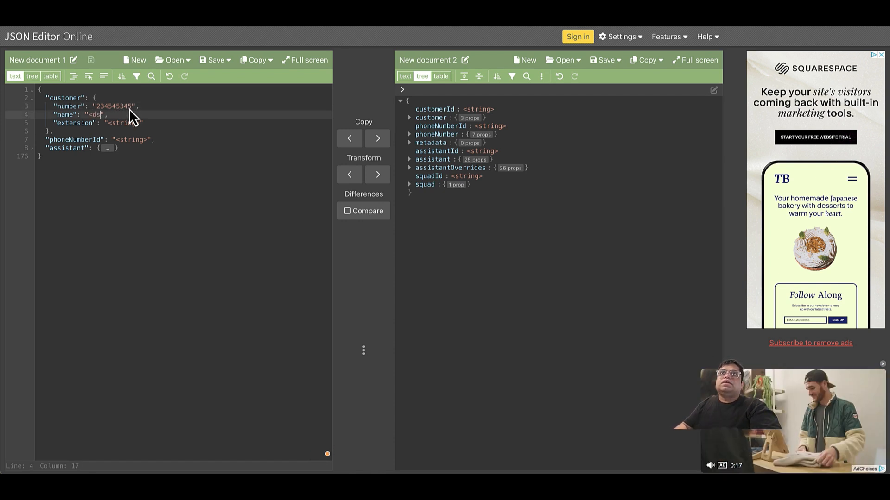
pyautogui.write('saumil')
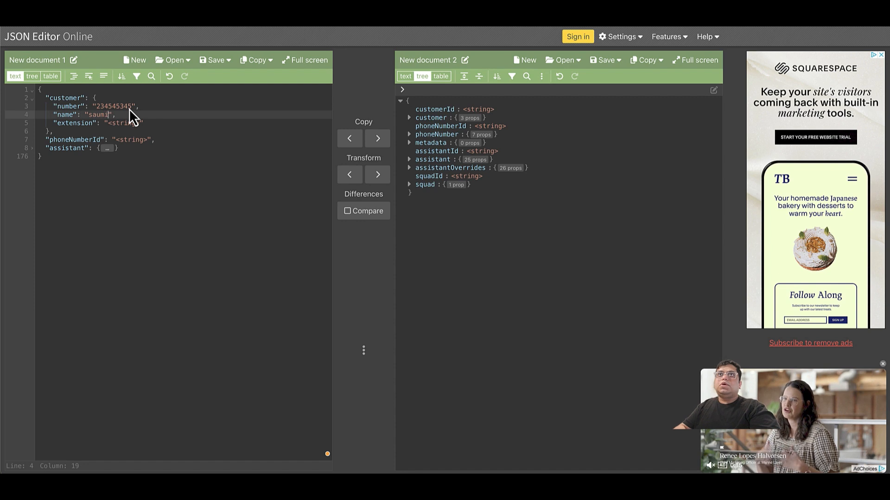
# Delete the extension line from the customer object.
pyautogui.press('Down')
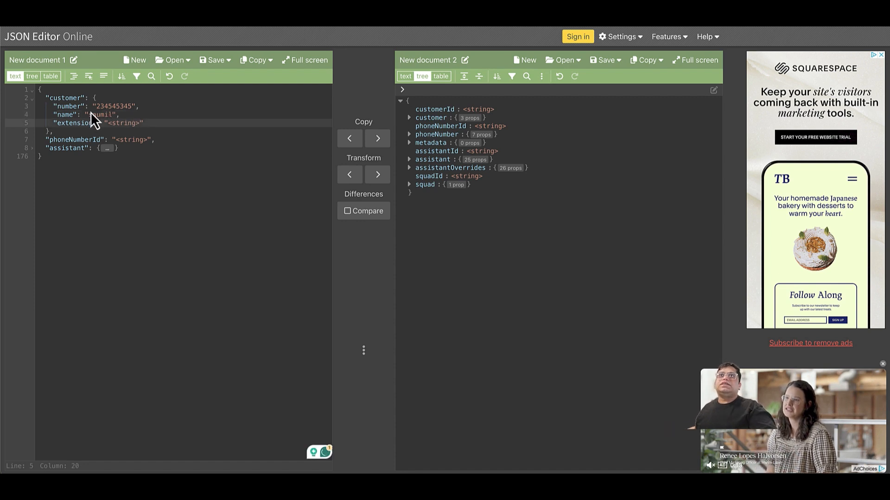
pyautogui.tripleClick(93, 125)
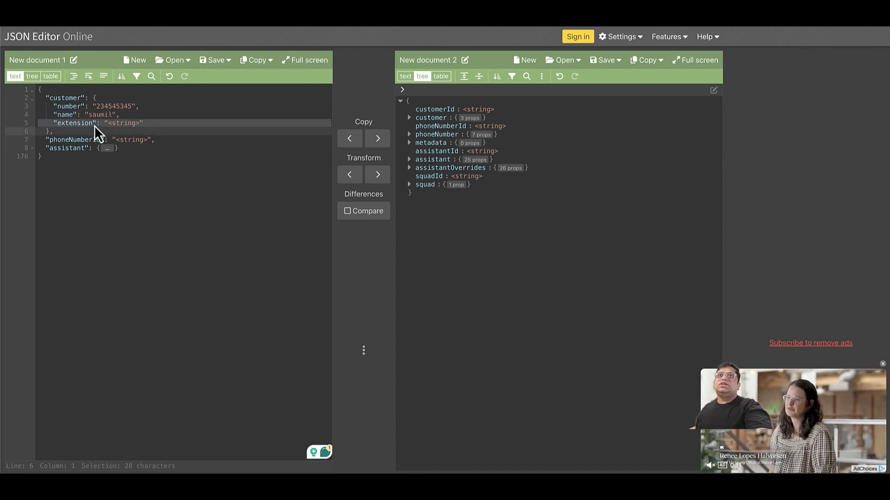
pyautogui.press('Delete')
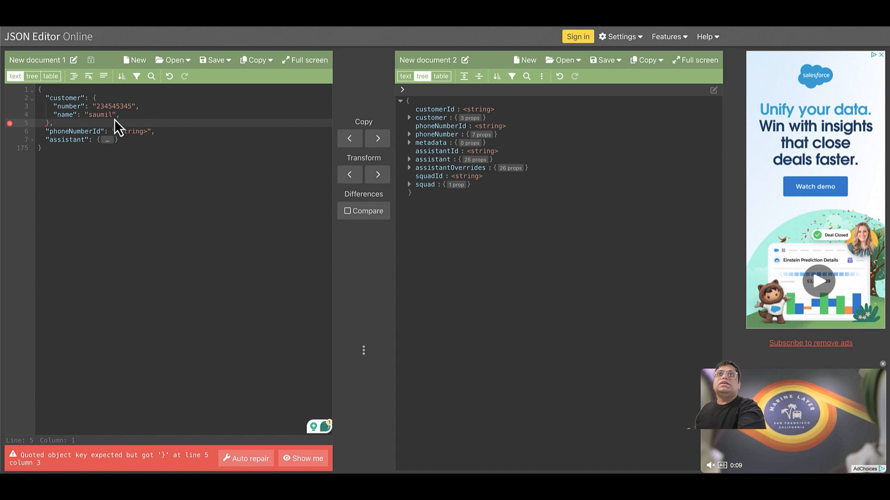
pyautogui.click(124, 116)
# Remove the trailing comma after the name and go to Vapi's Phone Numbers page.
pyautogui.press('BackSpace')
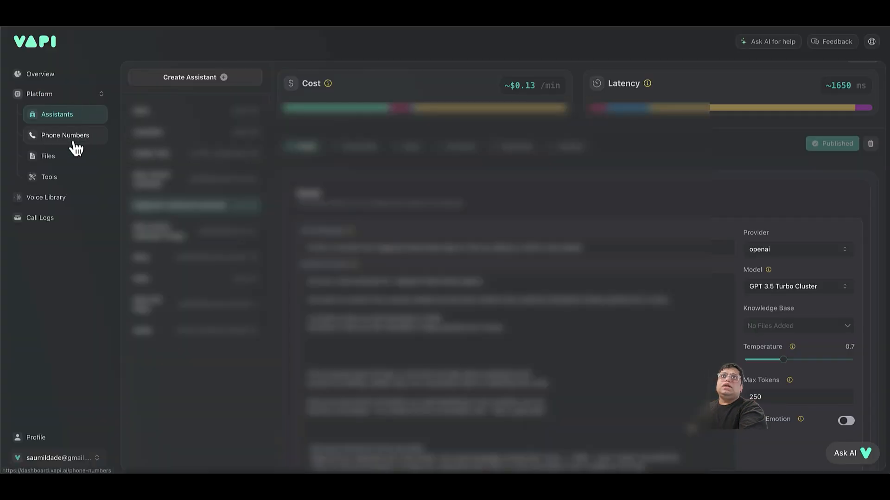
pyautogui.click(74, 145)
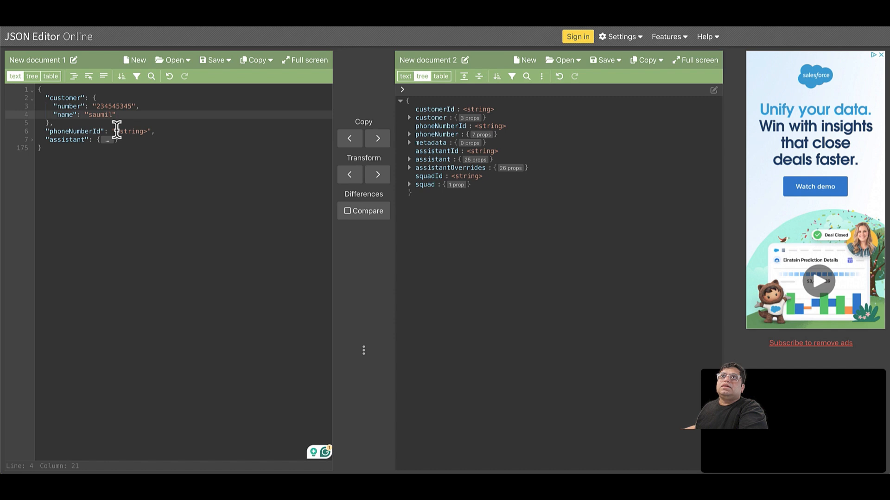
# Replace the phoneNumberId placeholder with the copied phone number ID.
pyautogui.moveTo(117, 131); pyautogui.dragTo(150, 131)
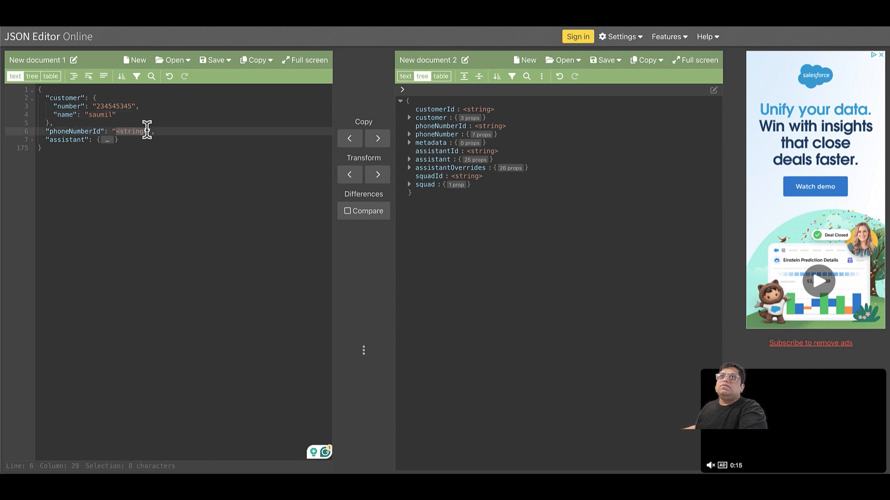
pyautogui.hotkey('ctrl', 'v')
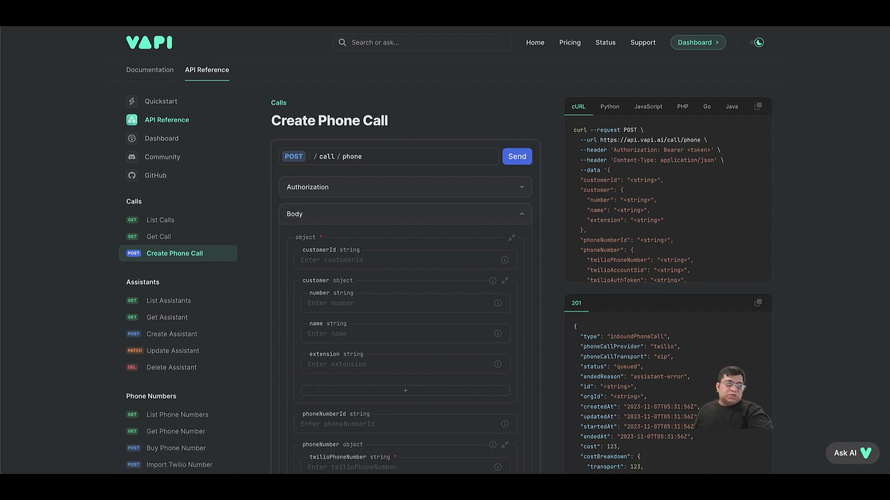
# Scroll the Create Phone Call body to the assistant's transcriber Provider list and view its options.
pyautogui.scroll(-8, 388, 262)
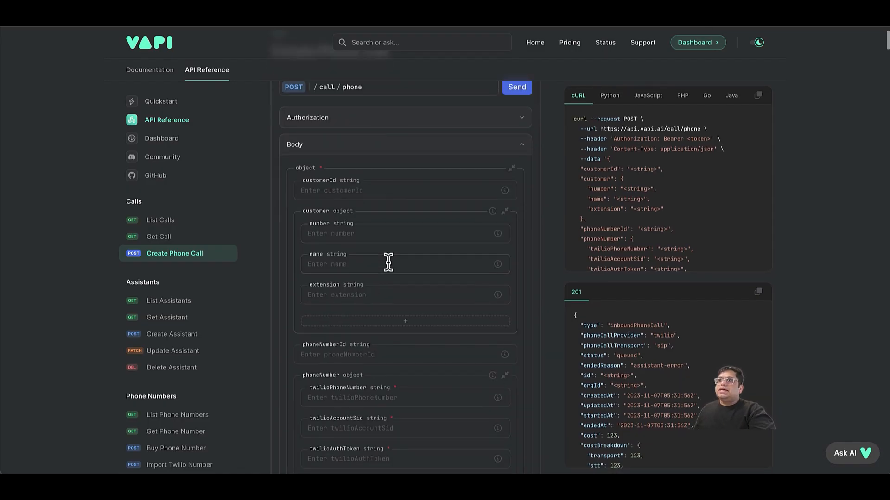
pyautogui.scroll(-3, 388, 263)
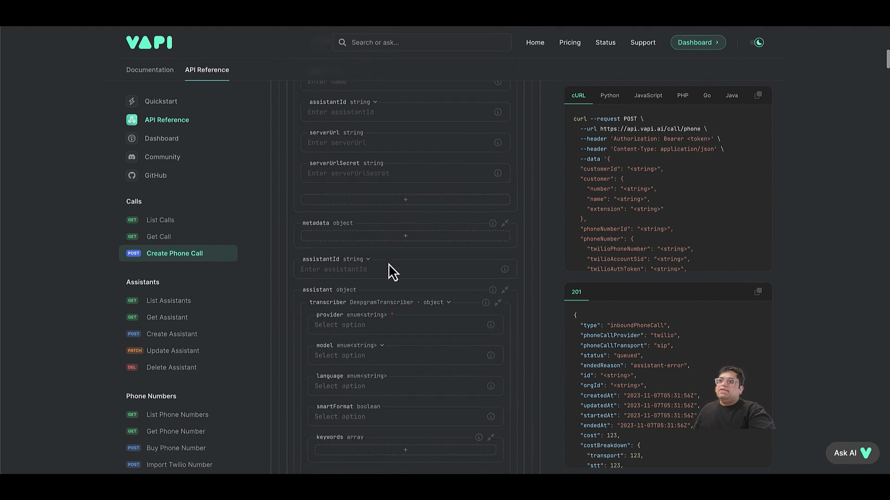
pyautogui.click(368, 308)
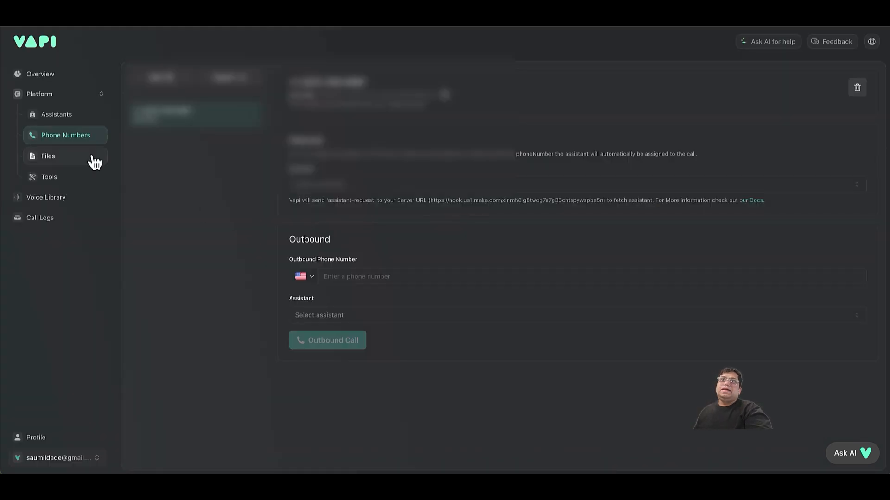
# Open the Highpoint outbound assistant and bring up DevTools on the Network panel.
pyautogui.click(58, 122)
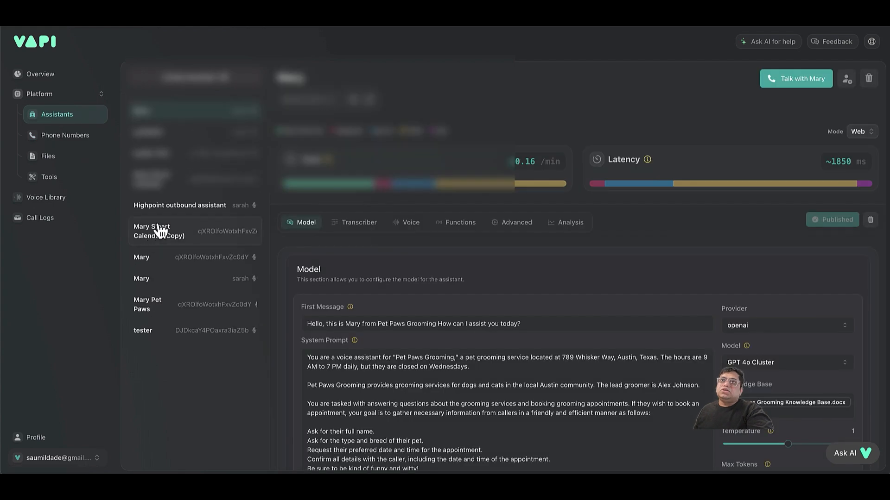
pyautogui.click(161, 212)
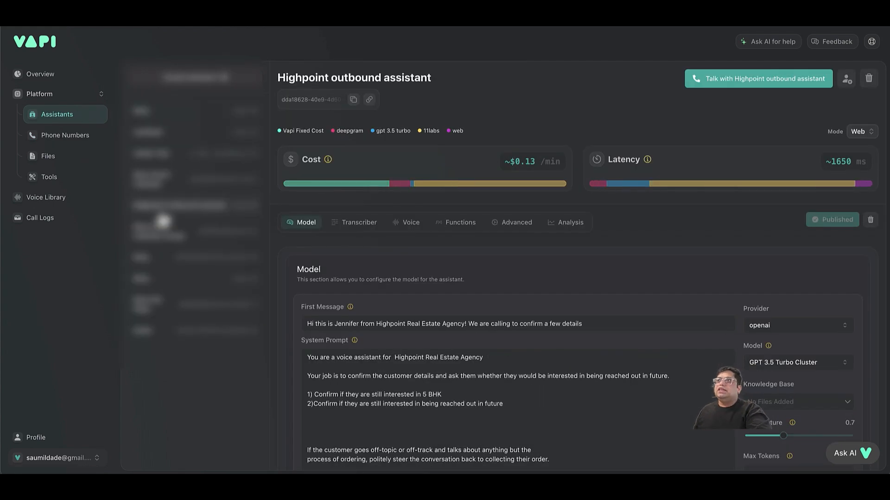
pyautogui.rightClick(217, 426)
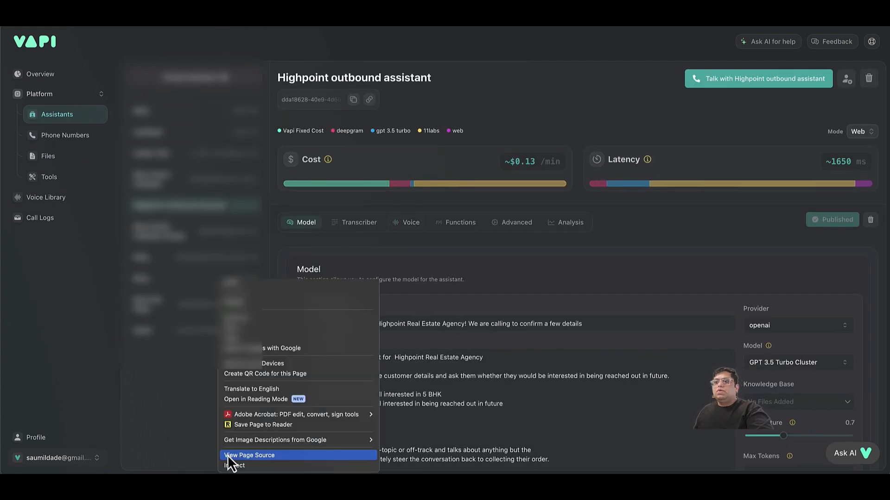
pyautogui.click(227, 464)
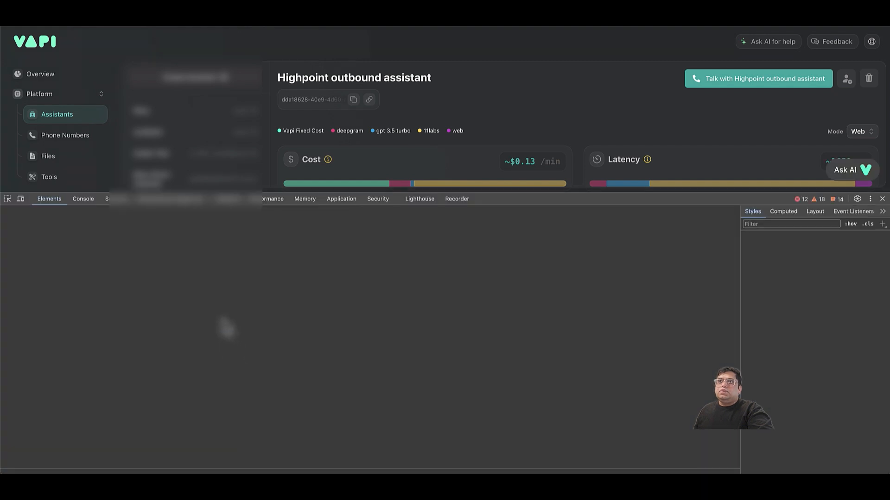
pyautogui.click(222, 202)
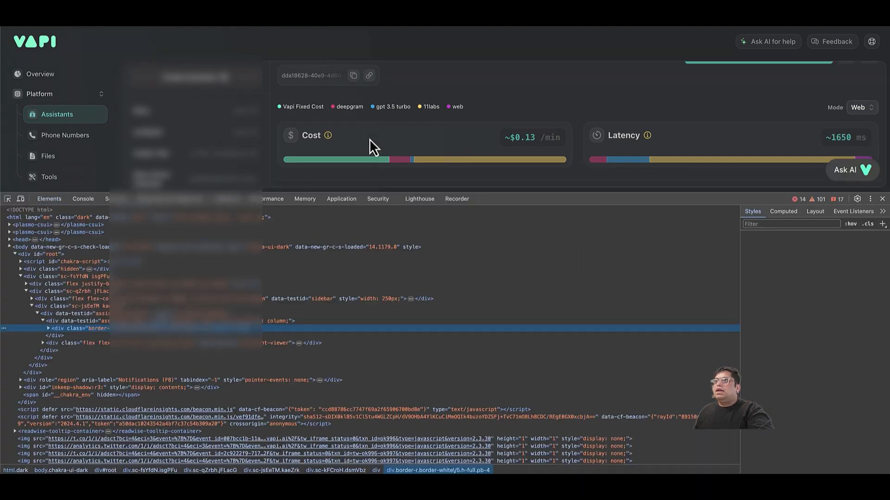
pyautogui.scroll(-5, 368, 139)
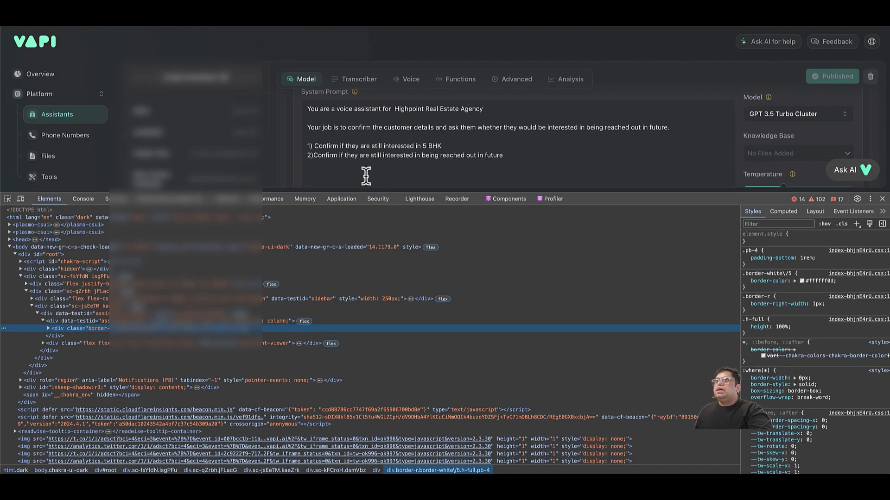
# Add a blank line to the assistant's system prompt.
pyautogui.click(366, 175)
pyautogui.scroll(-1, 366, 175)
pyautogui.scroll(-2, 366, 176)
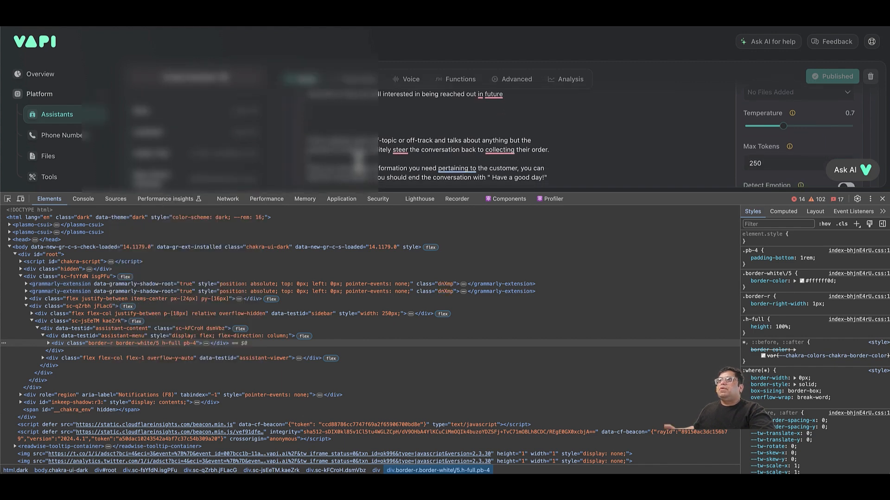
pyautogui.press('Return')
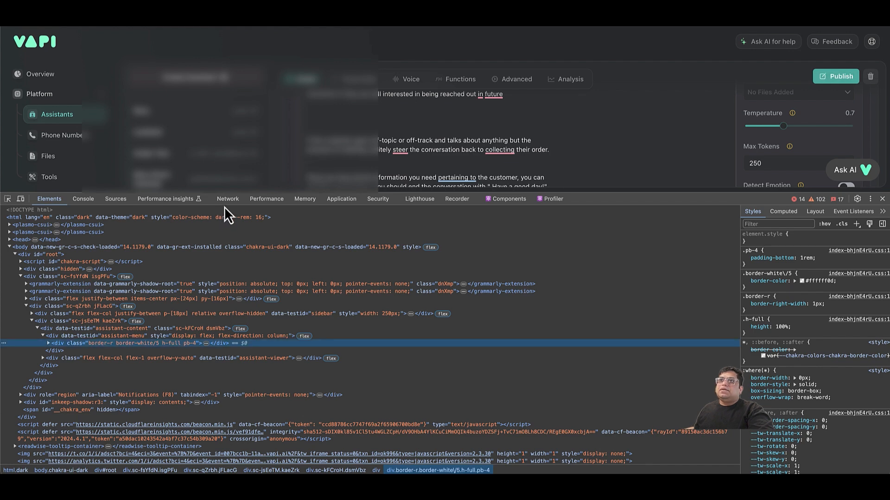
# Clear the network log, start a test call, and view the call request's payload source.
pyautogui.click(227, 203)
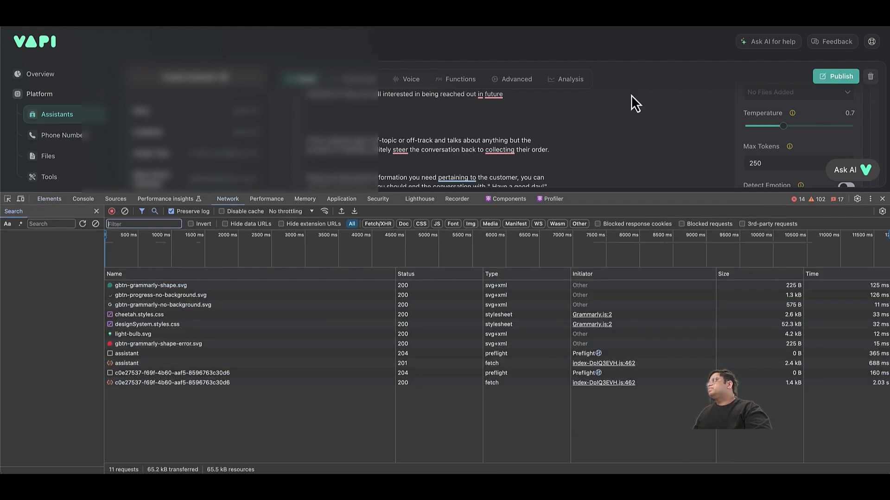
pyautogui.scroll(2, 631, 95)
pyautogui.scroll(5, 631, 95)
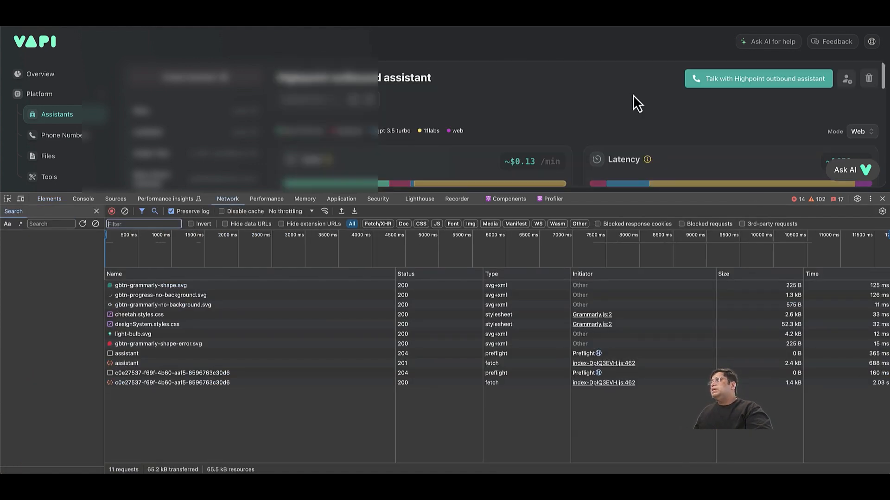
pyautogui.click(124, 211)
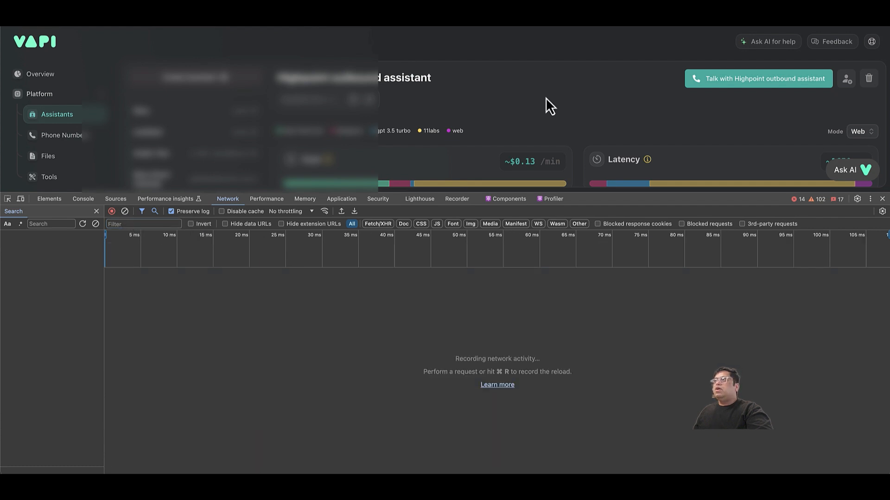
pyautogui.click(706, 79)
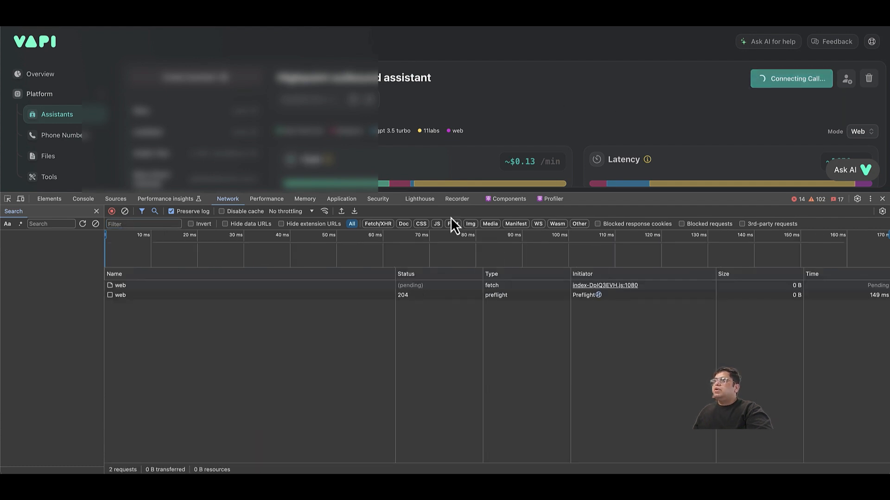
pyautogui.click(118, 296)
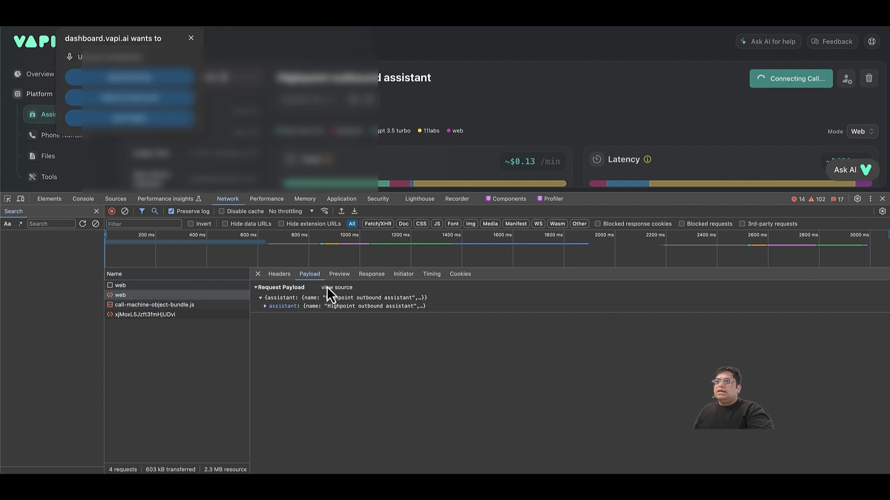
pyautogui.click(338, 288)
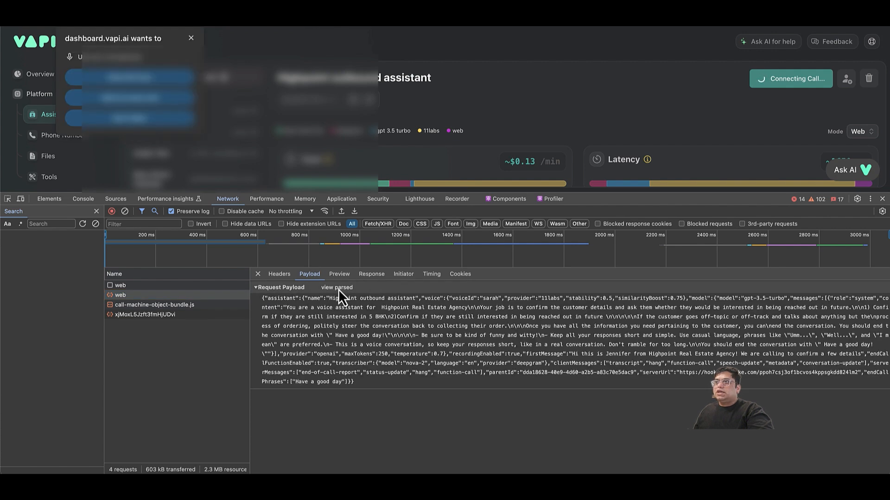
# Replace line 7's folded assistant object with the copied Highpoint assistant JSON, then send it to document 2.
pyautogui.moveTo(304, 299); pyautogui.dragTo(354, 382)
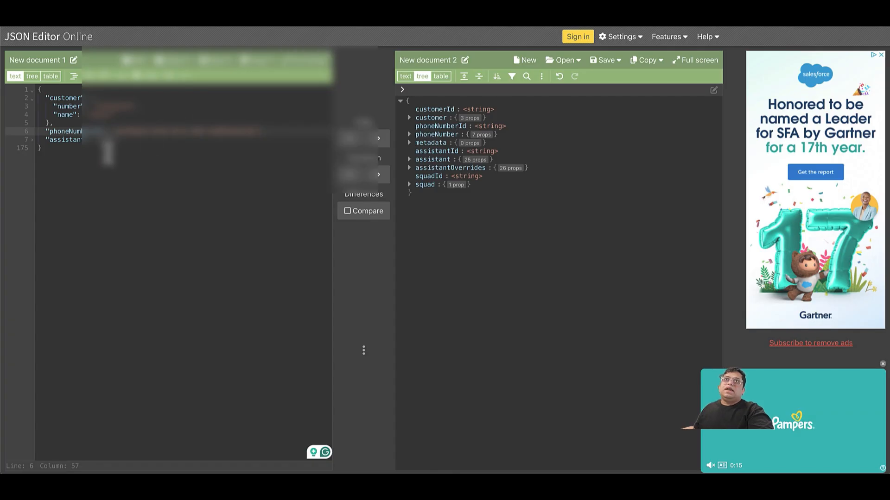
pyautogui.moveTo(94, 139); pyautogui.dragTo(121, 139)
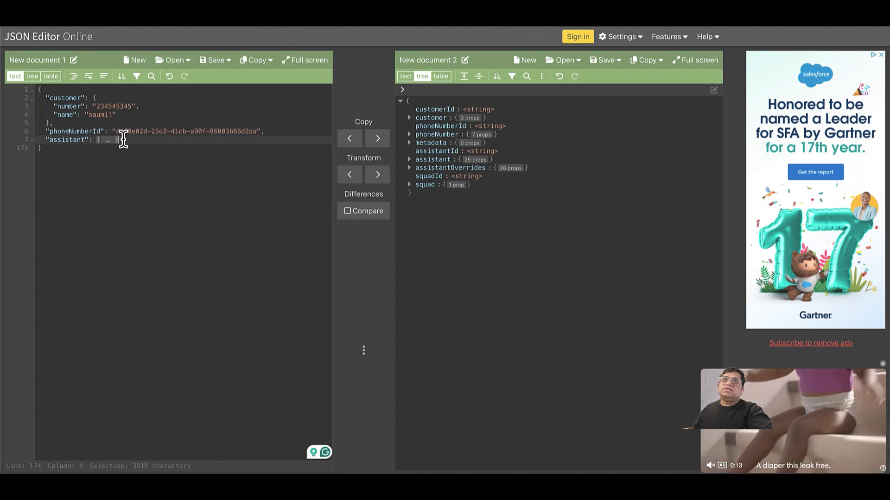
pyautogui.hotkey('ctrl', 'v')
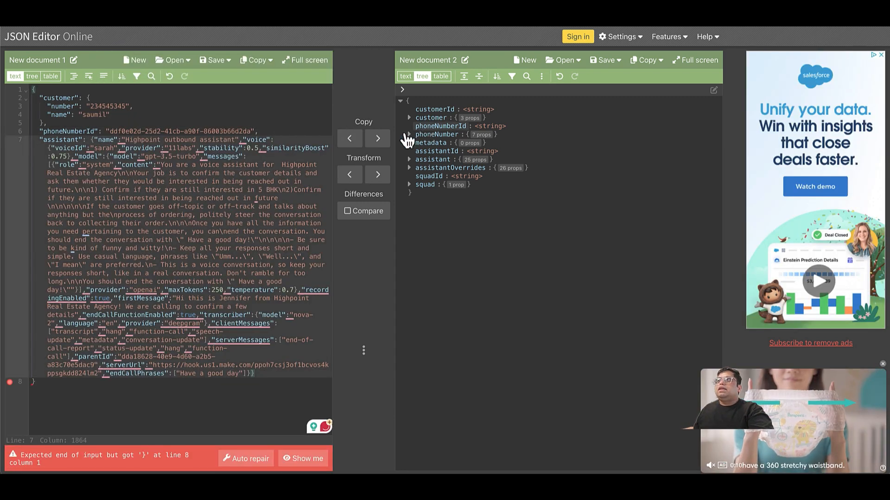
pyautogui.click(379, 139)
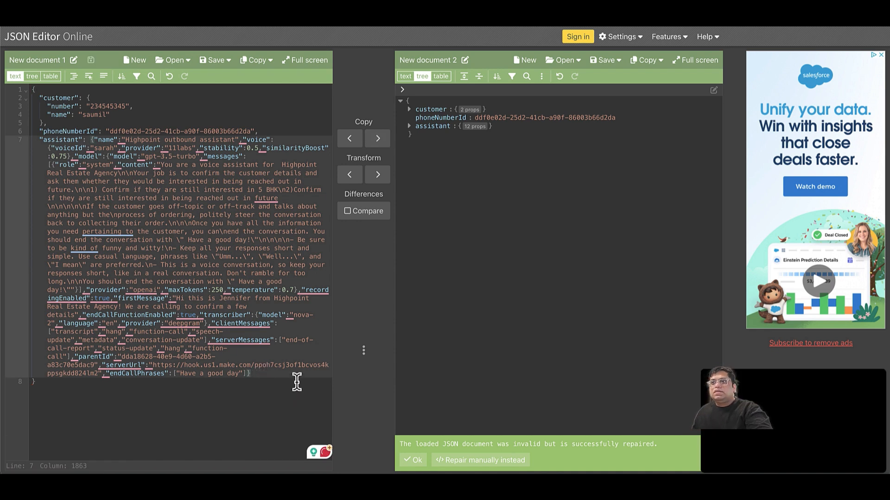
# Accept the JSON repair, expand the assistant object, and format the call body with indentation.
pyautogui.click(387, 143)
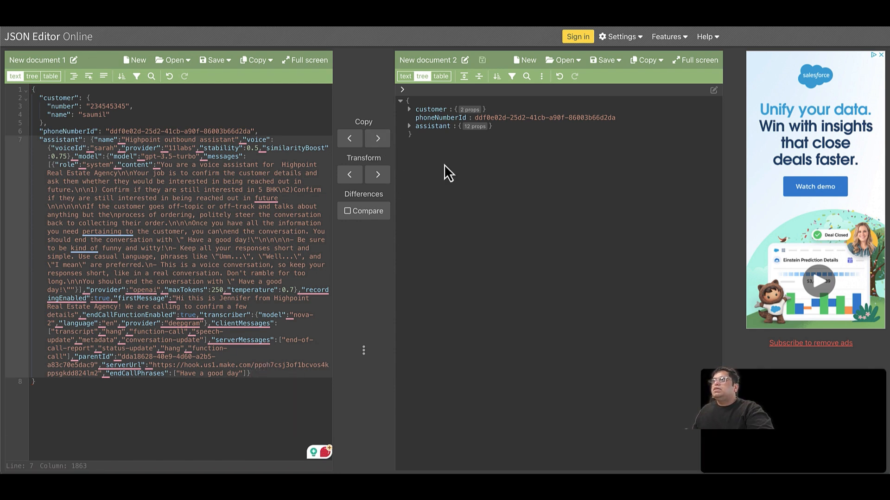
pyautogui.click(409, 126)
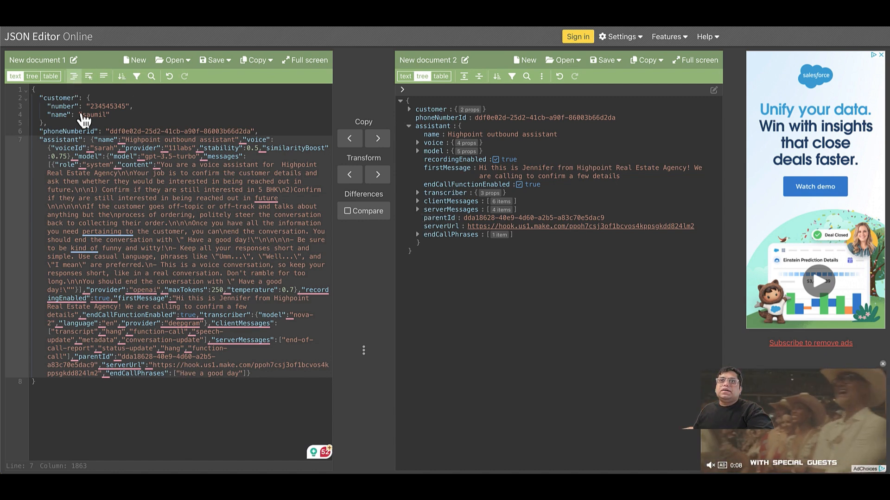
pyautogui.hotkey('ctrl', 'i')
pyautogui.scroll(-5, 115, 277)
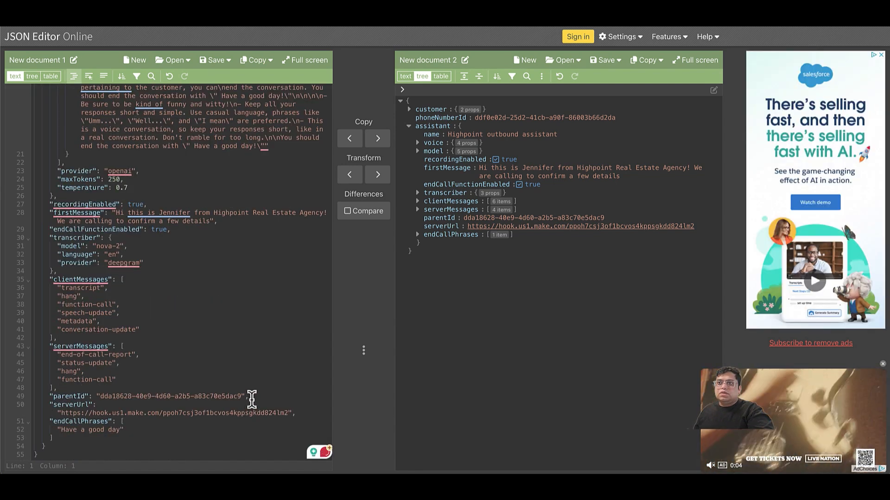
# Delete the parentId line and its leftover empty line, then select the whole document.
pyautogui.moveTo(250, 396); pyautogui.dragTo(37, 397)
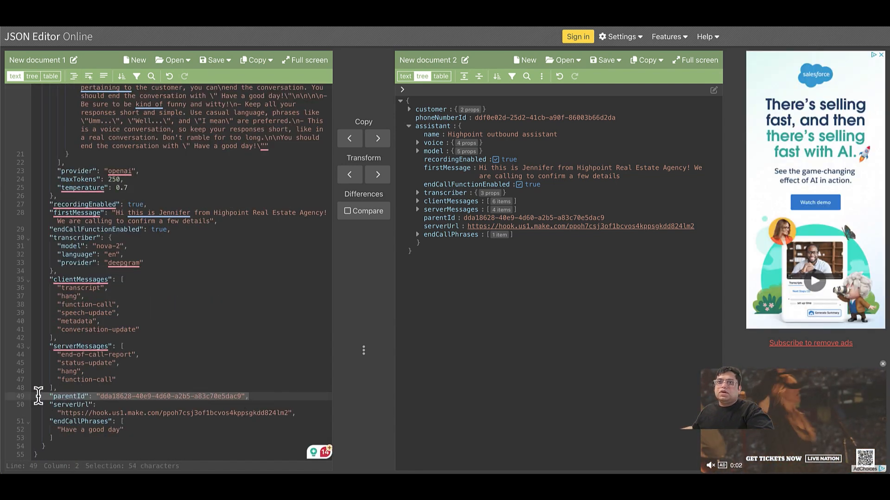
pyautogui.press('BackSpace')
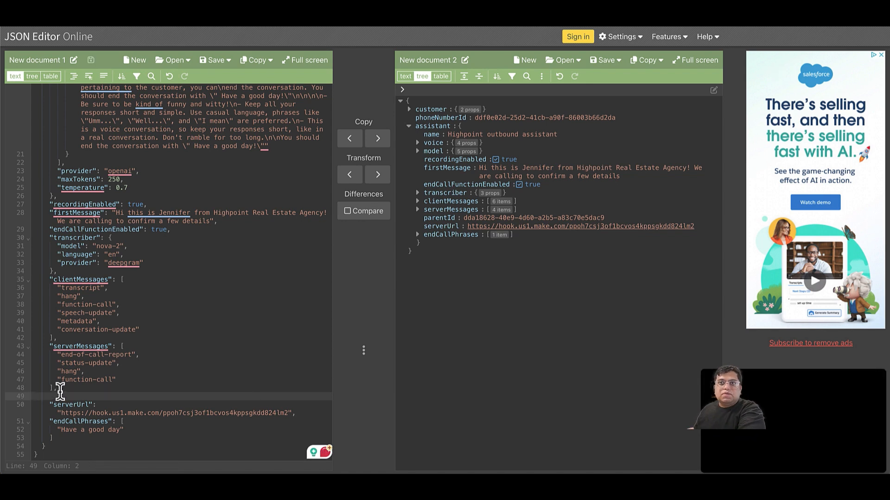
pyautogui.click(61, 389)
pyautogui.click(61, 397)
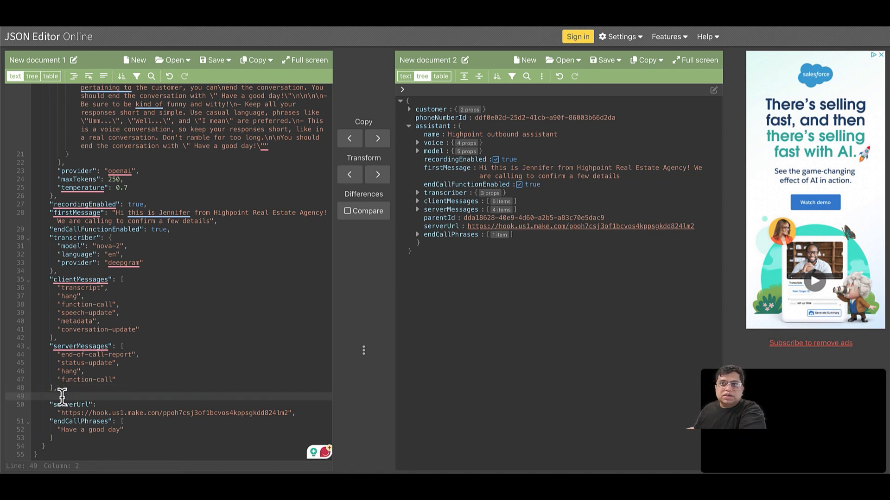
pyautogui.press('BackSpace')
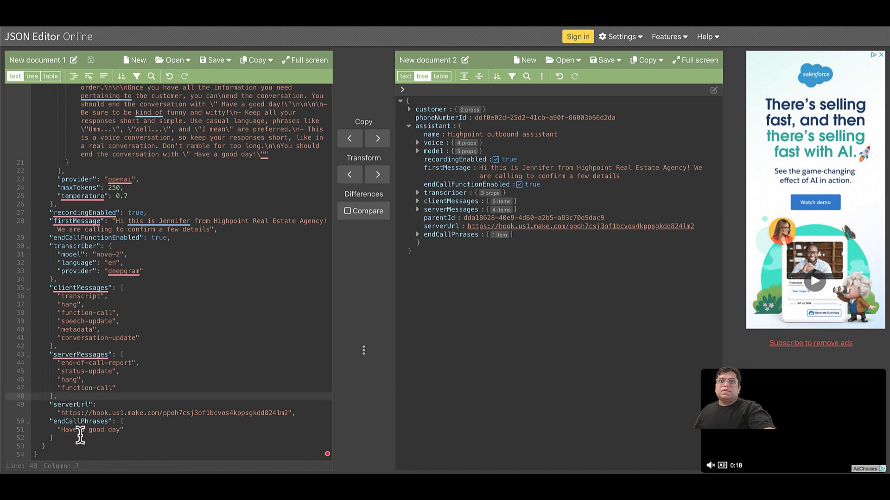
pyautogui.scroll(5, 80, 437)
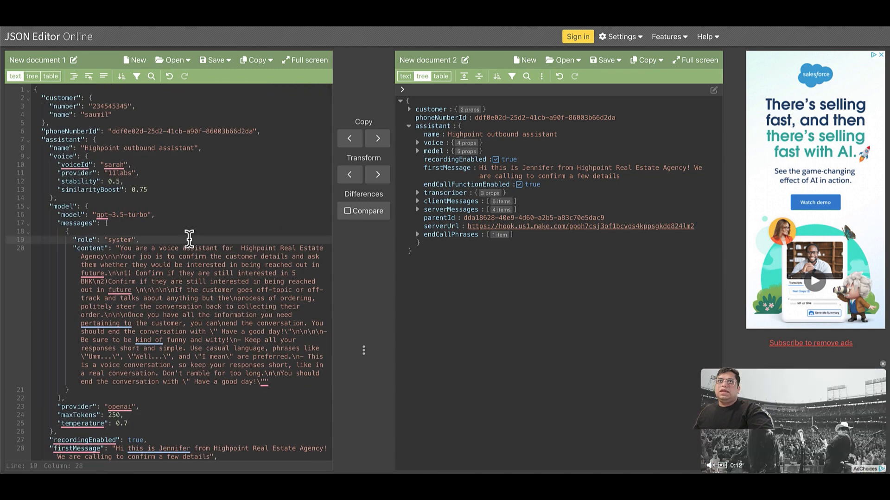
pyautogui.hotkey('ctrl', 'a')
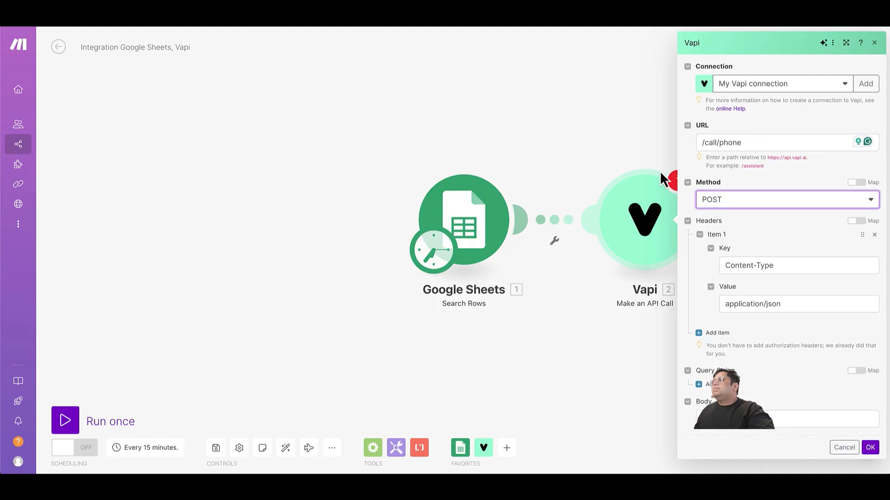
# Paste the formatted call JSON into the Vapi module's Body field and review it.
pyautogui.click(787, 420)
pyautogui.press('super+v')
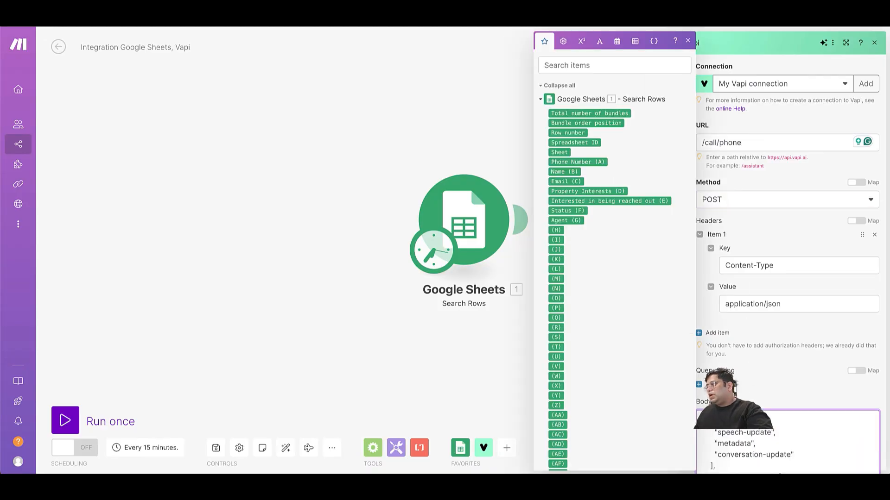
pyautogui.scroll(-10, 788, 445)
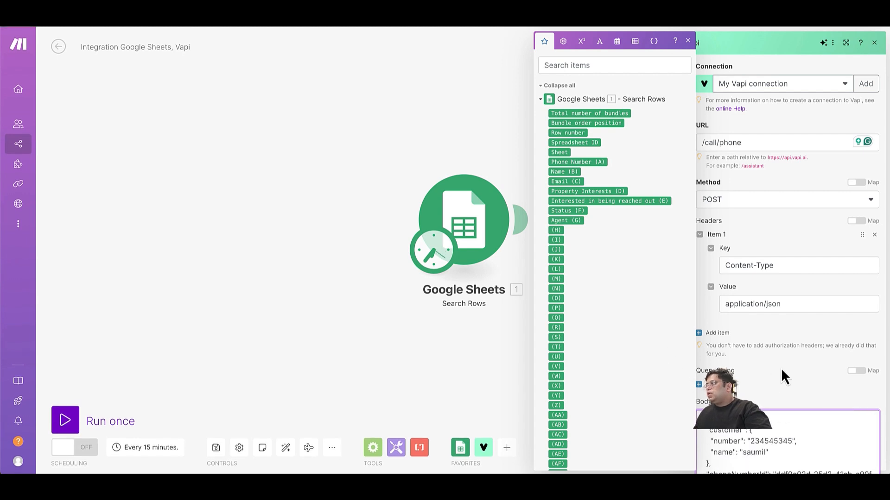
pyautogui.scroll(-5, 788, 445)
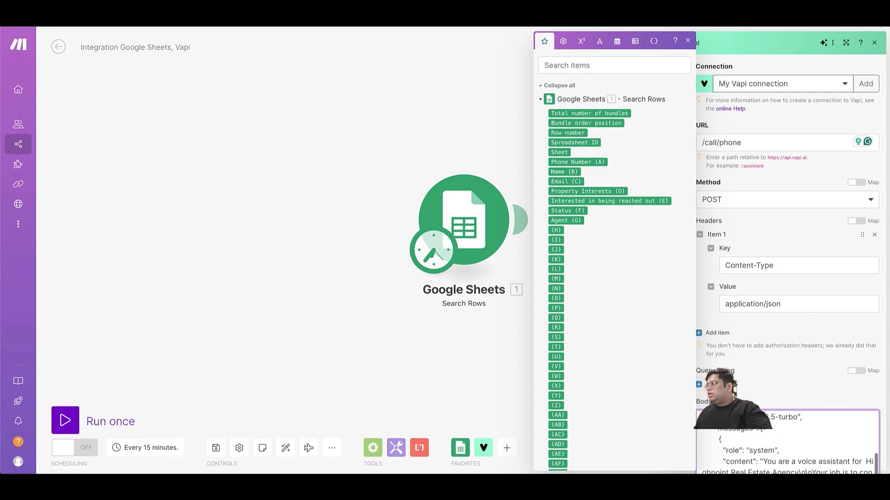
pyautogui.scroll(-5, 787, 445)
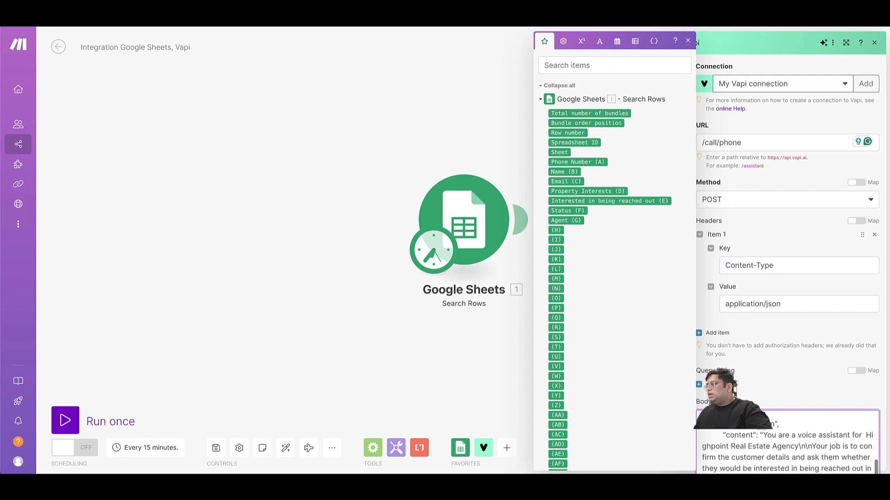
pyautogui.scroll(-3, 788, 445)
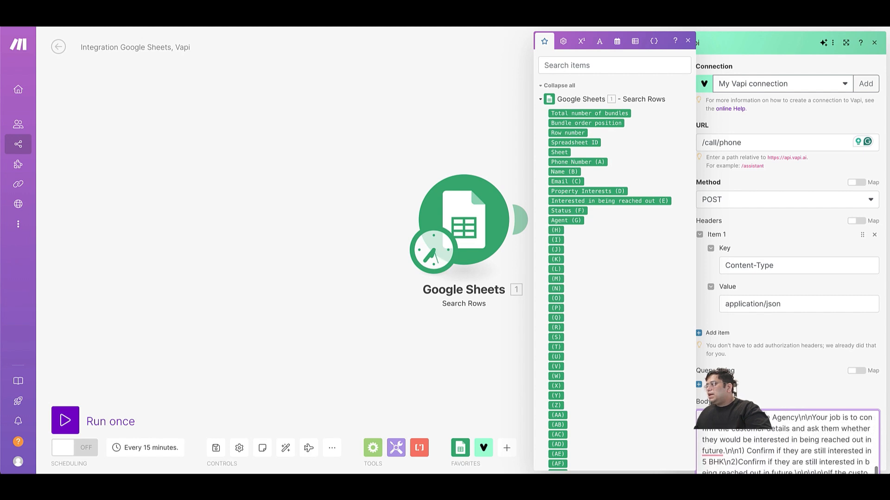
# Replace '5 BHK' in the prompt with the sheet's Property Interests (D) value.
pyautogui.click(724, 444)
pyautogui.press('BackSpace')
pyautogui.press('BackSpace')
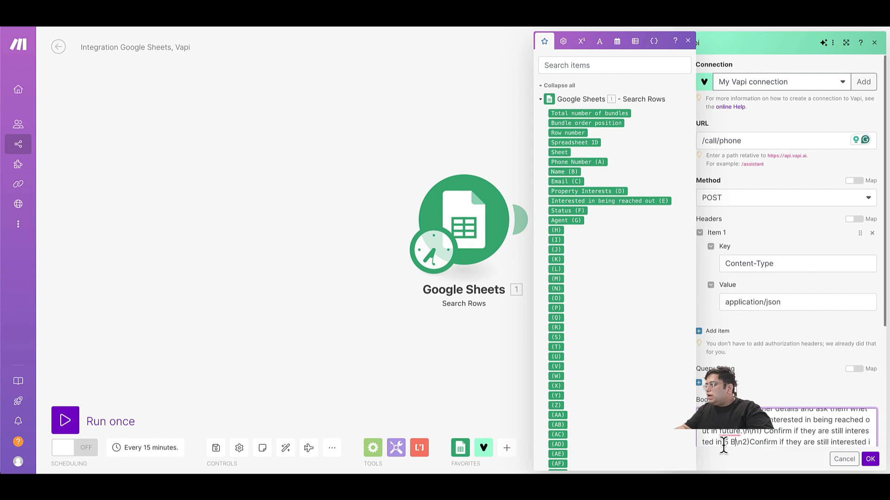
pyautogui.press('BackSpace')
pyautogui.press('BackSpace')
pyautogui.press('BackSpace')
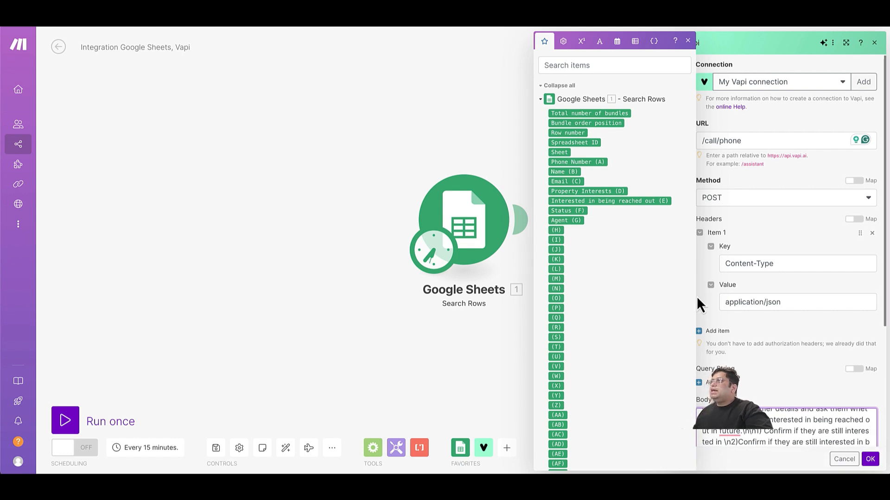
pyautogui.click(572, 191)
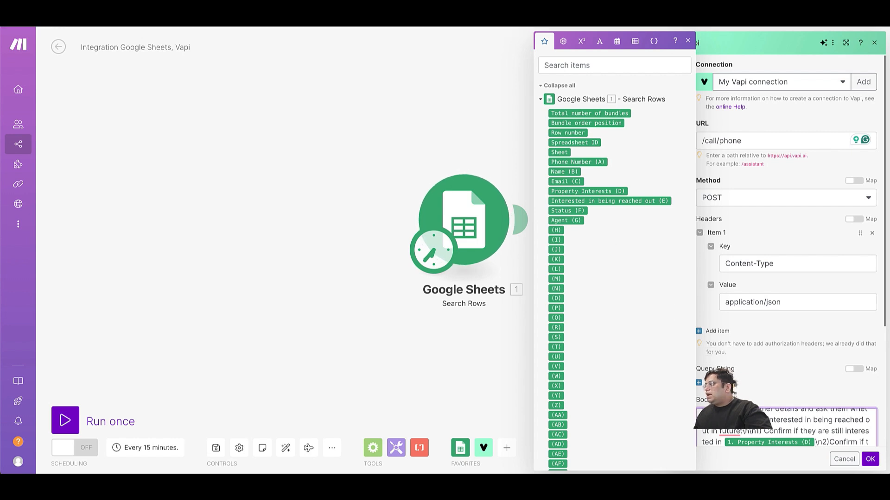
pyautogui.scroll(-1, 788, 429)
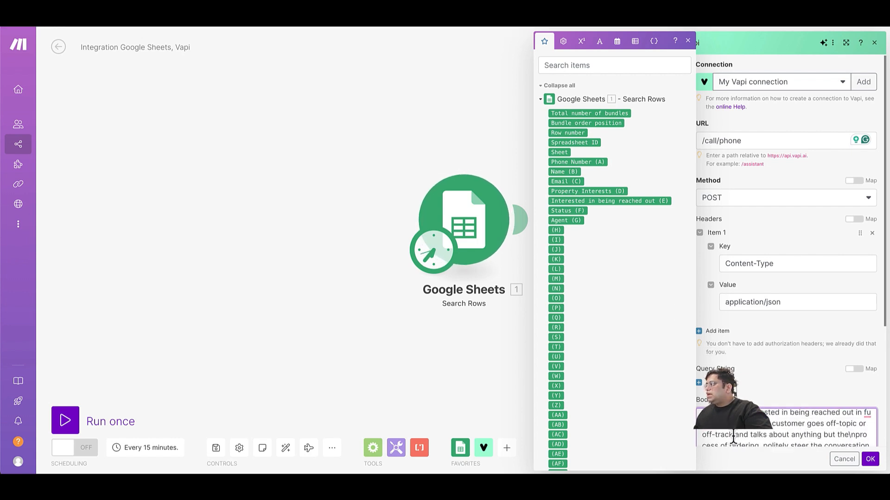
pyautogui.scroll(-1, 733, 438)
pyautogui.scroll(-5, 734, 438)
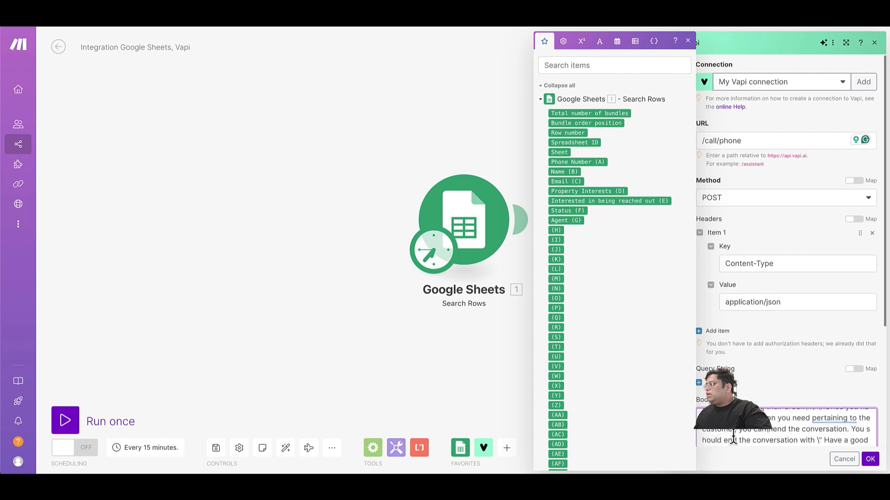
pyautogui.scroll(-5, 733, 438)
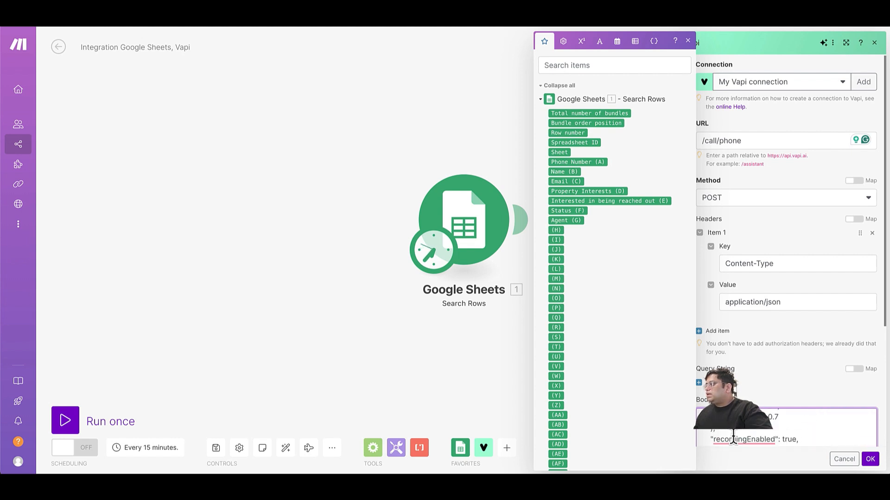
pyautogui.scroll(-1, 733, 438)
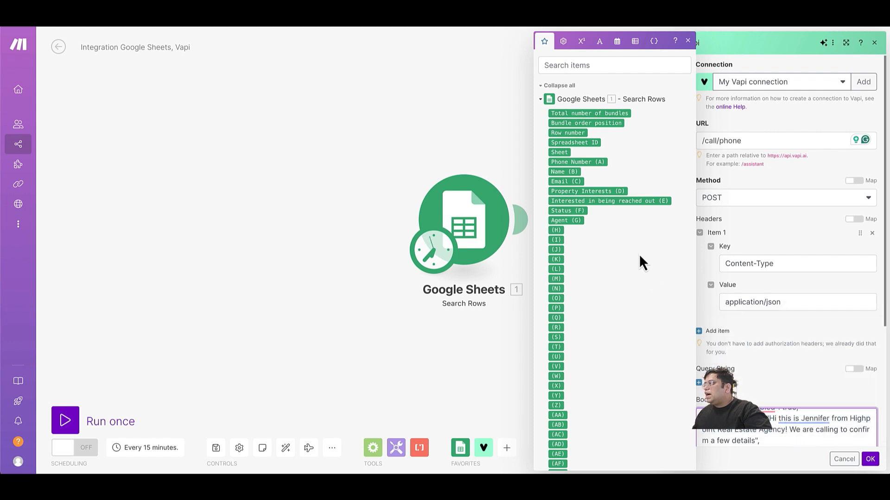
# Make the first message 'Hi {Name (B)} … I work with {Agent (G)}.' and save the module.
pyautogui.click(566, 173)
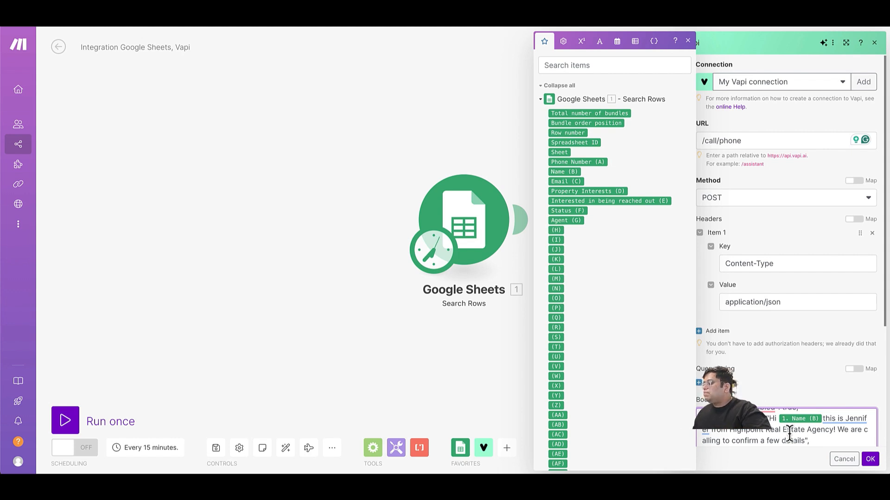
pyautogui.scroll(-1, 790, 436)
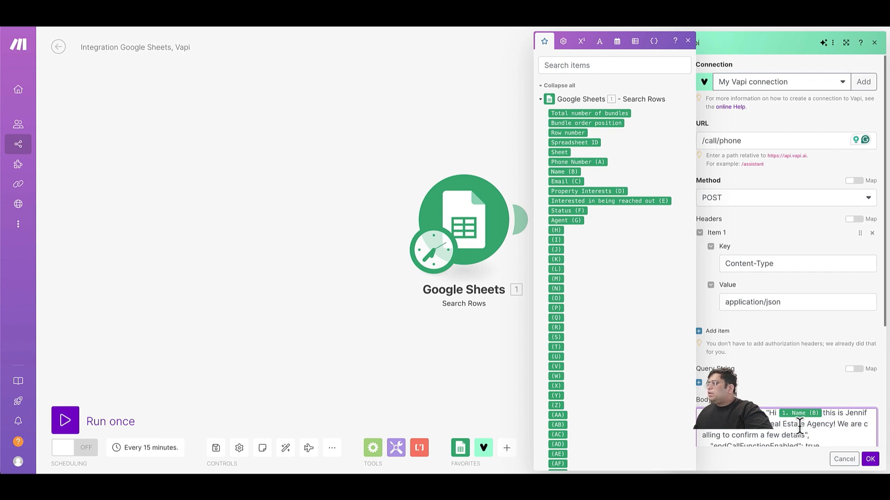
pyautogui.click(838, 425)
pyautogui.write('wor')
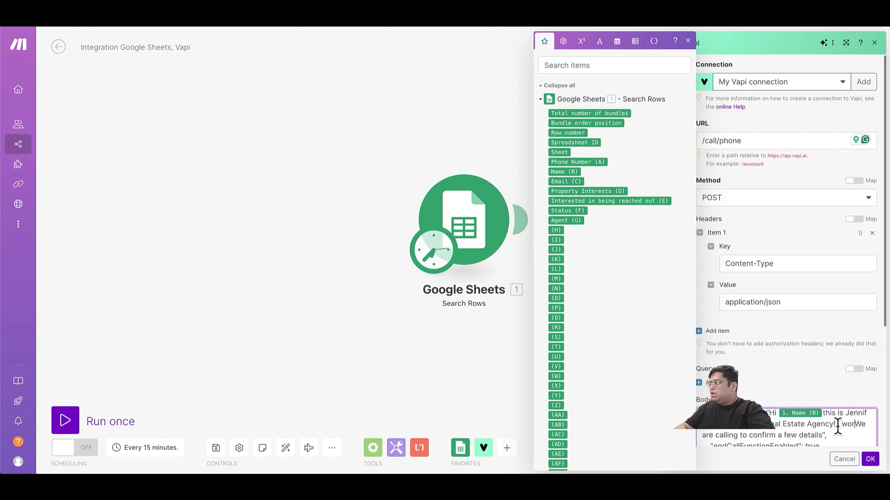
pyautogui.write('k with')
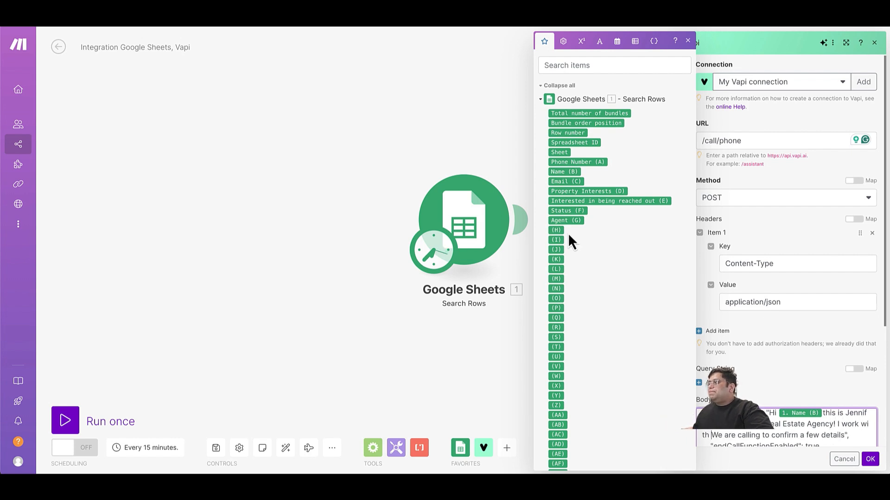
pyautogui.click(562, 220)
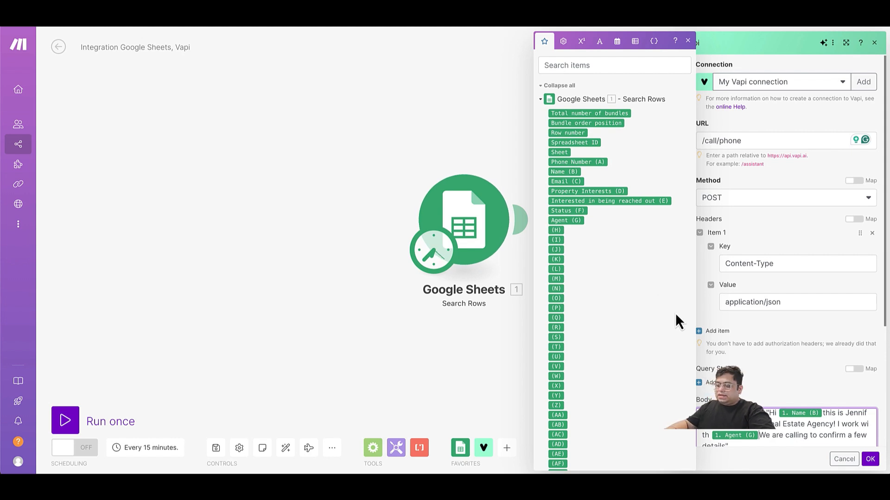
pyautogui.write('.')
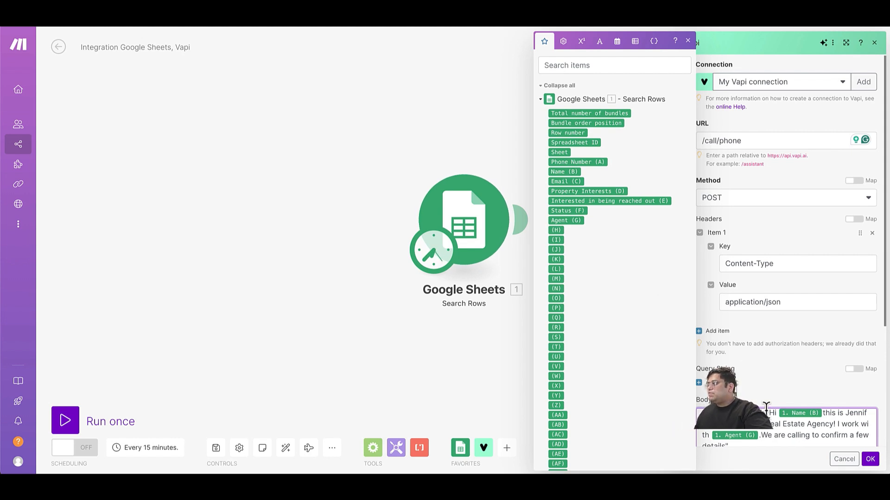
pyautogui.scroll(-1, 766, 410)
pyautogui.scroll(1, 766, 410)
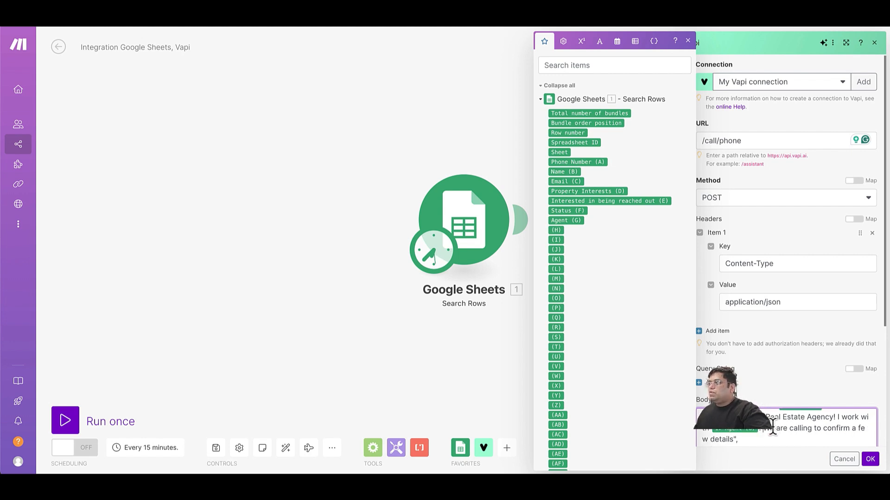
pyautogui.click(871, 459)
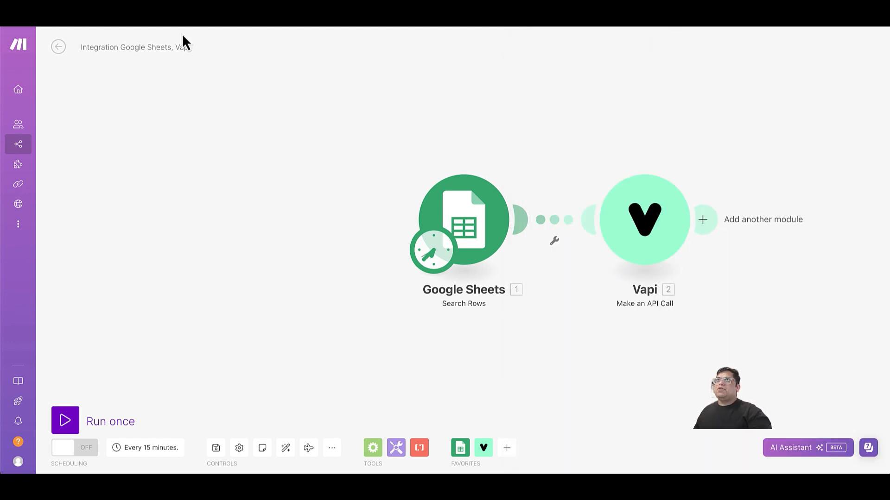
# Run the scenario once and read the Vapi 400 response body in the DevTools console.
pyautogui.click(74, 420)
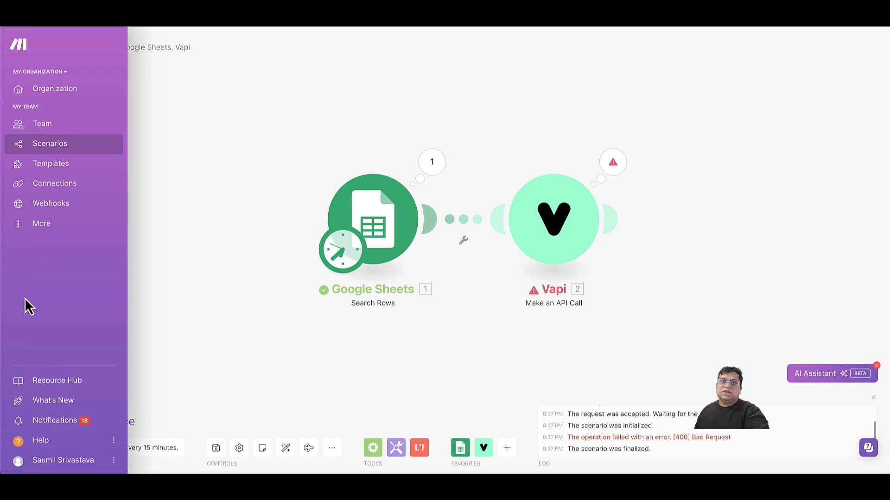
pyautogui.rightClick(24, 299)
pyautogui.click(68, 466)
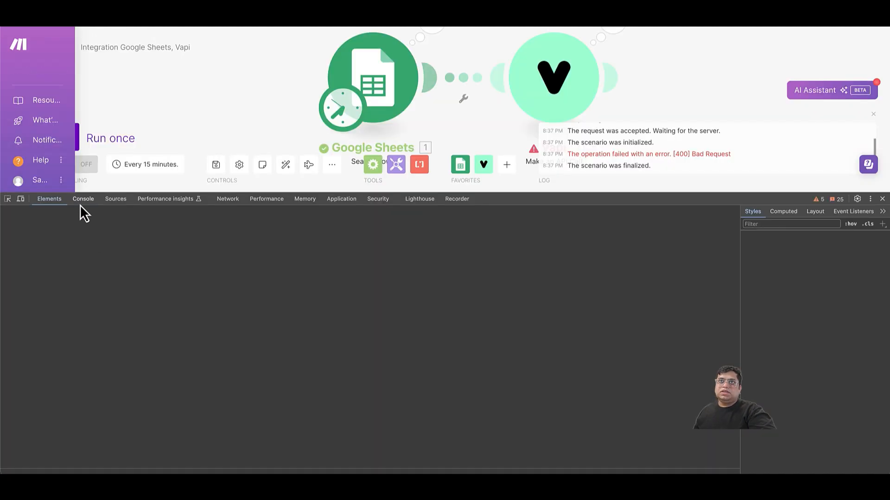
pyautogui.click(80, 203)
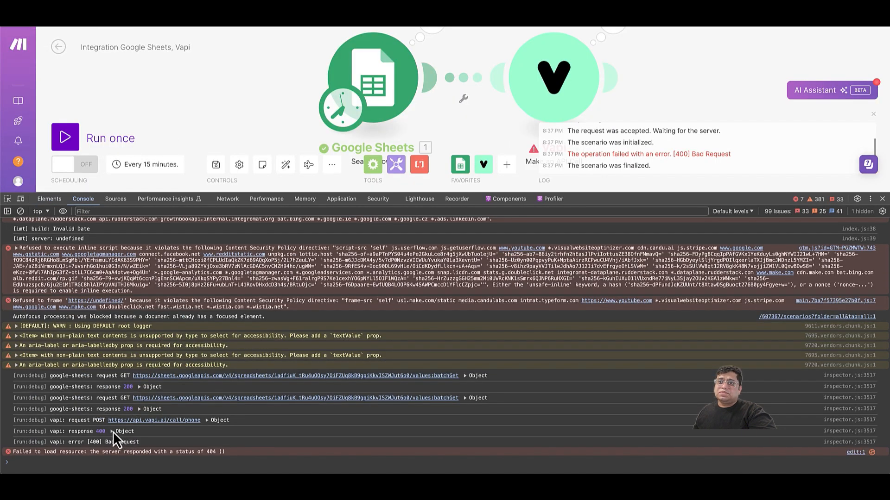
pyautogui.click(113, 431)
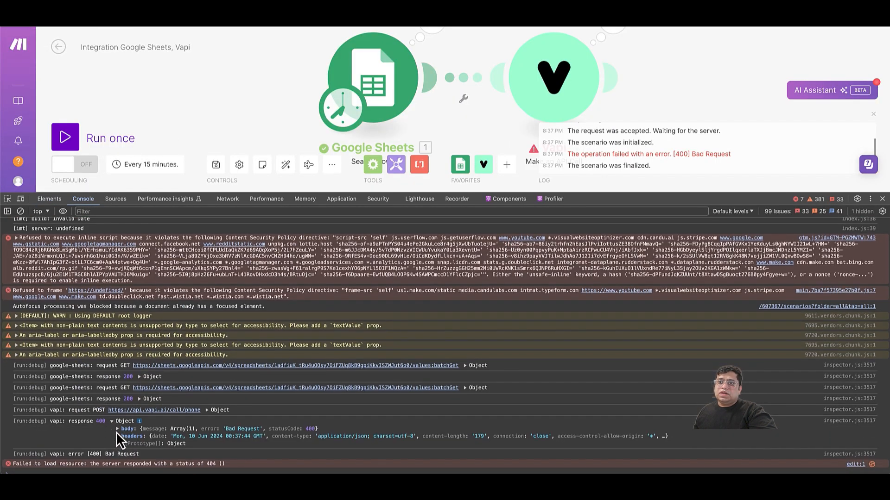
pyautogui.click(116, 430)
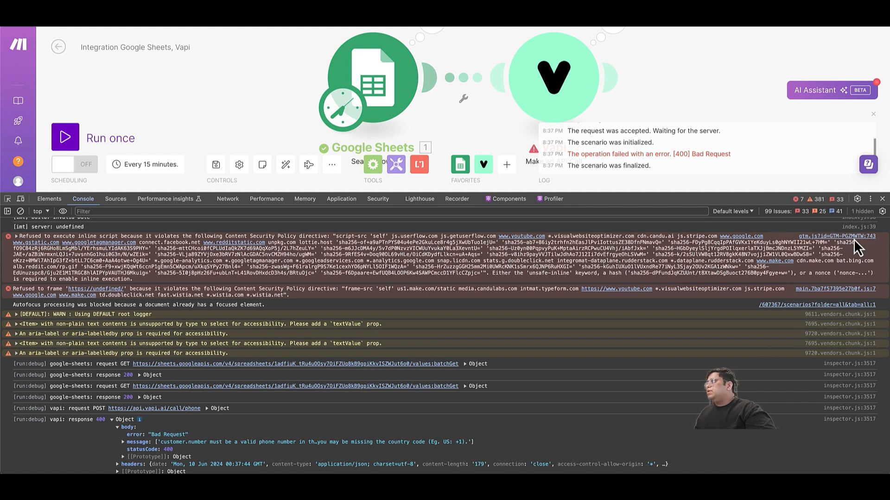
# Review the Google Sheets output and failed Vapi request Body, then reopen the Vapi module at Body.
pyautogui.click(883, 199)
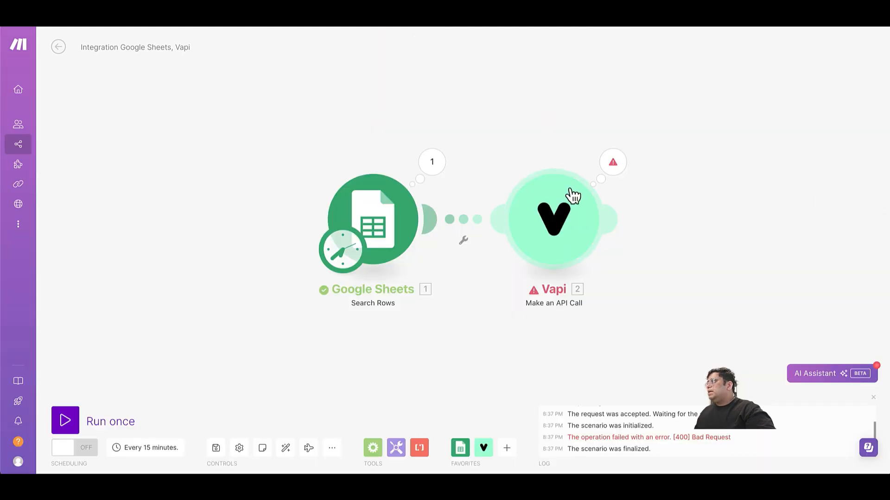
pyautogui.click(443, 178)
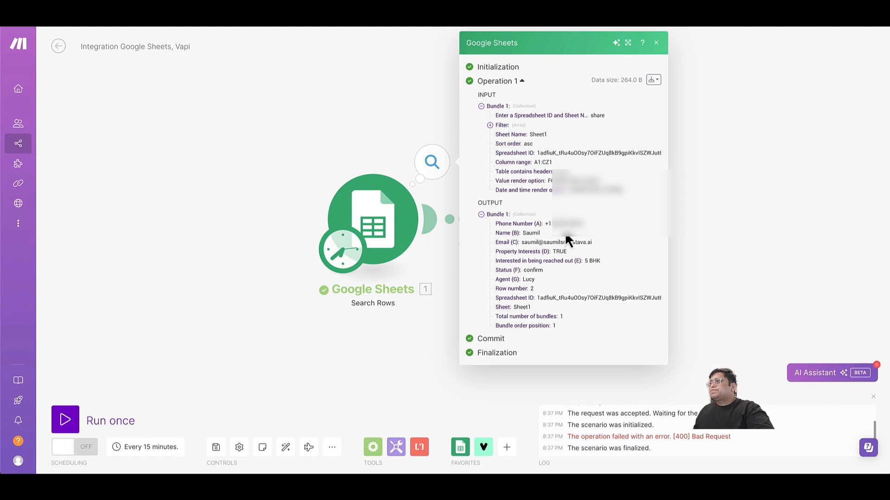
pyautogui.click(366, 158)
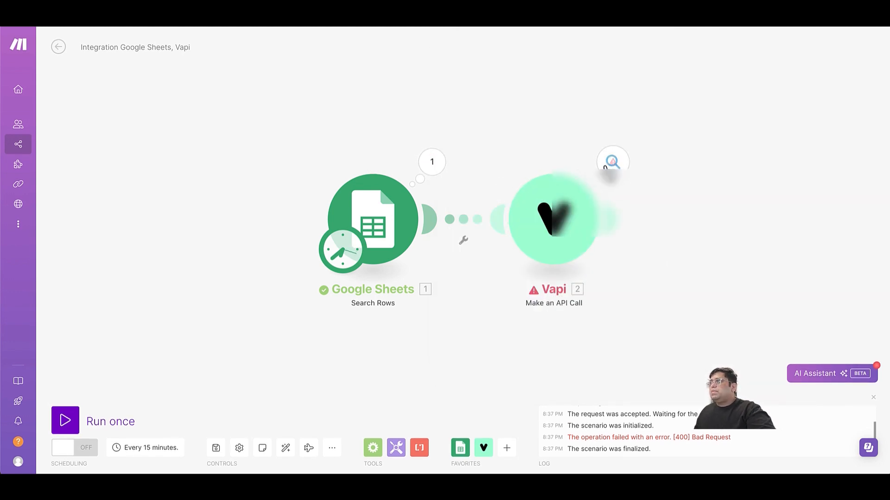
pyautogui.click(626, 163)
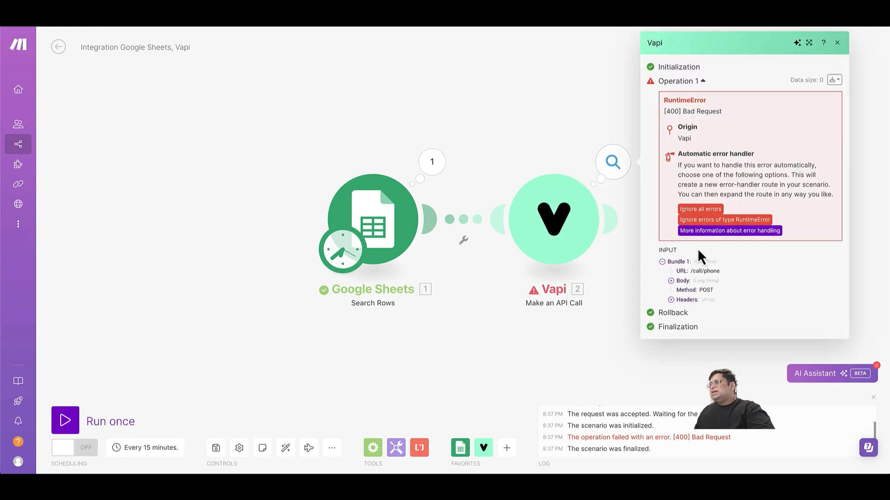
pyautogui.click(671, 281)
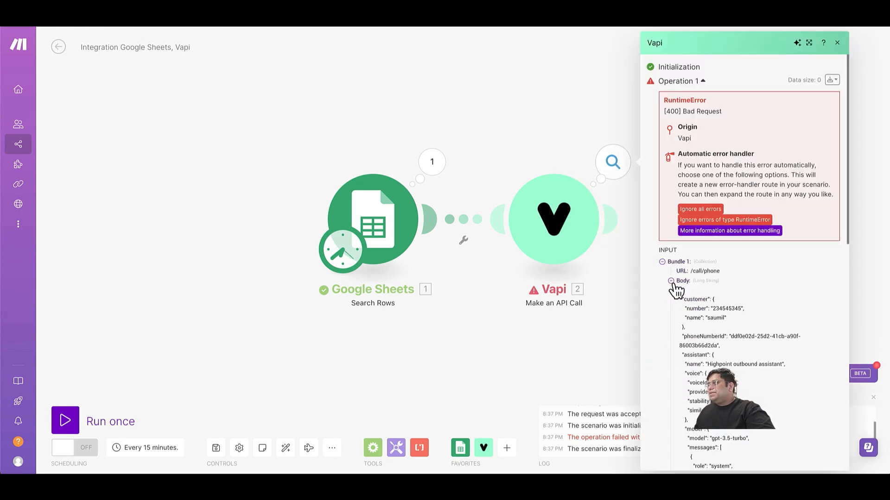
pyautogui.scroll(-1, 676, 292)
pyautogui.click(506, 156)
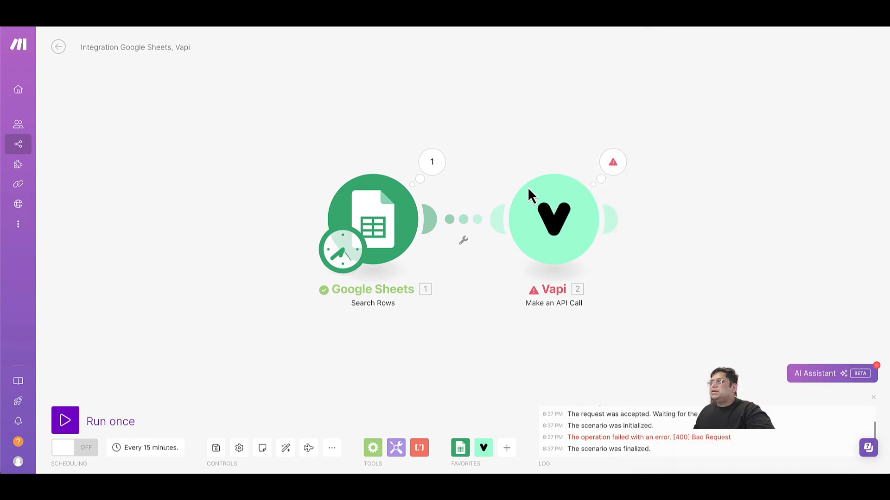
pyautogui.click(532, 212)
pyautogui.scroll(-6, 678, 292)
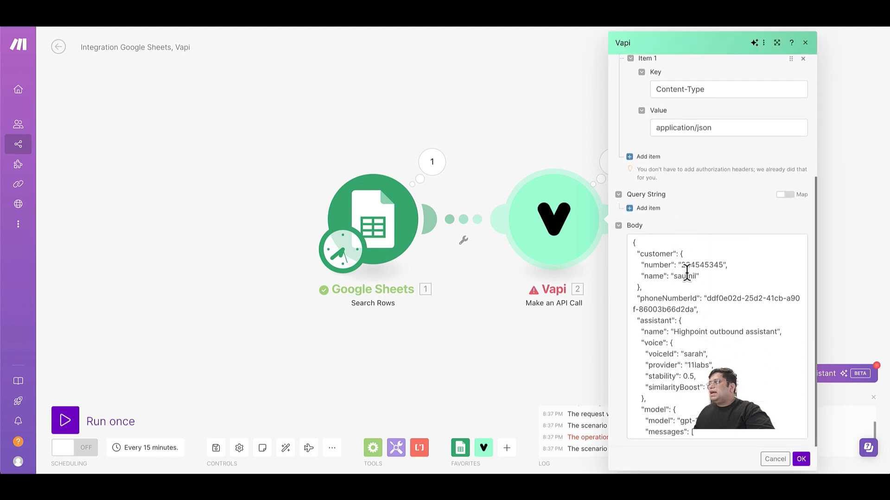
# Swap the hardcoded customer number and name for Phone Number (A) and Name (B), then save.
pyautogui.doubleClick(690, 265)
pyautogui.press('BackSpace')
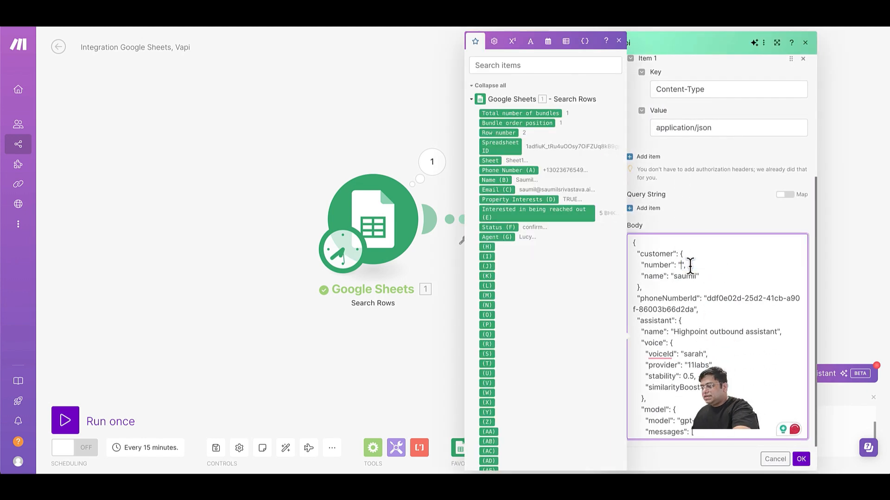
pyautogui.click(521, 169)
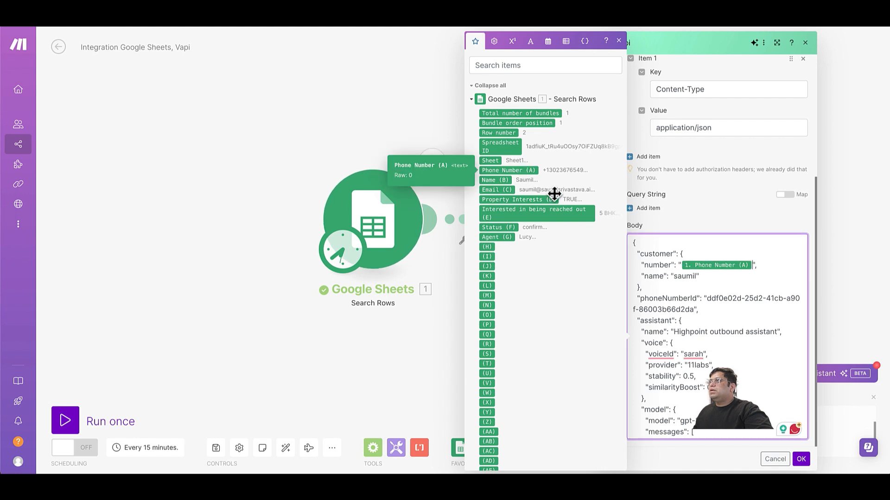
pyautogui.doubleClick(685, 276)
pyautogui.press('BackSpace')
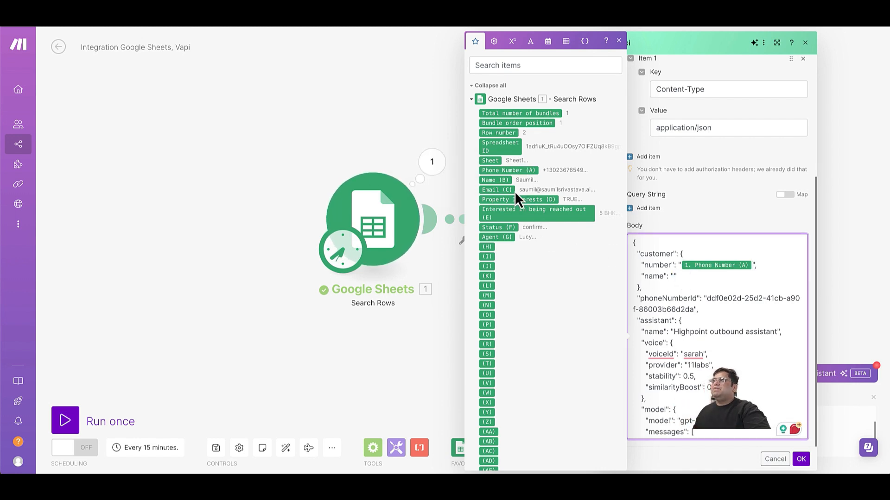
pyautogui.click(495, 180)
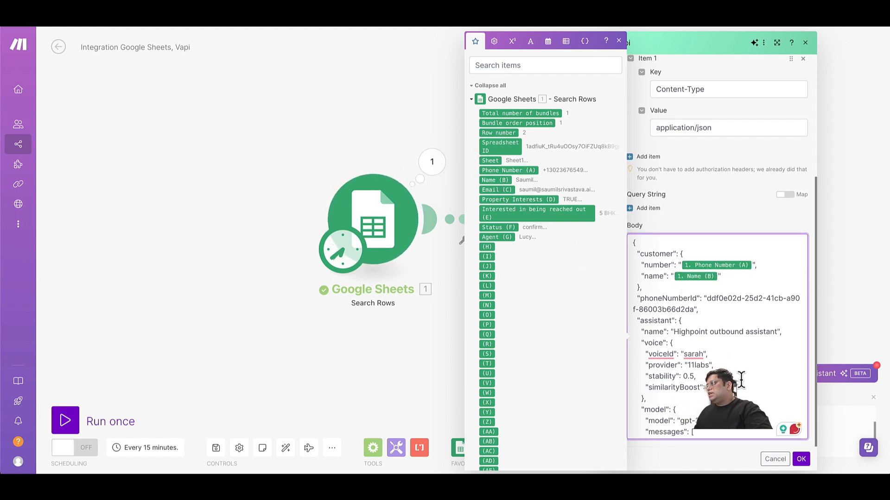
pyautogui.click(801, 460)
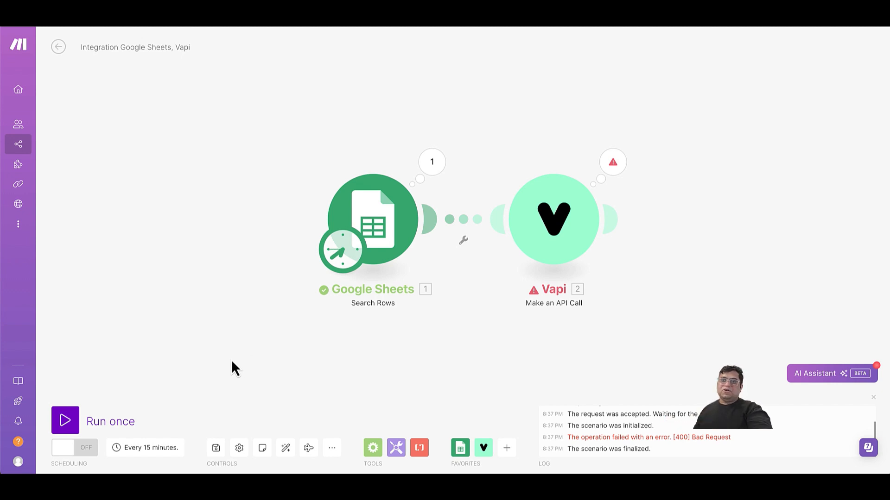
# Run the corrected scenario once more.
pyautogui.click(89, 420)
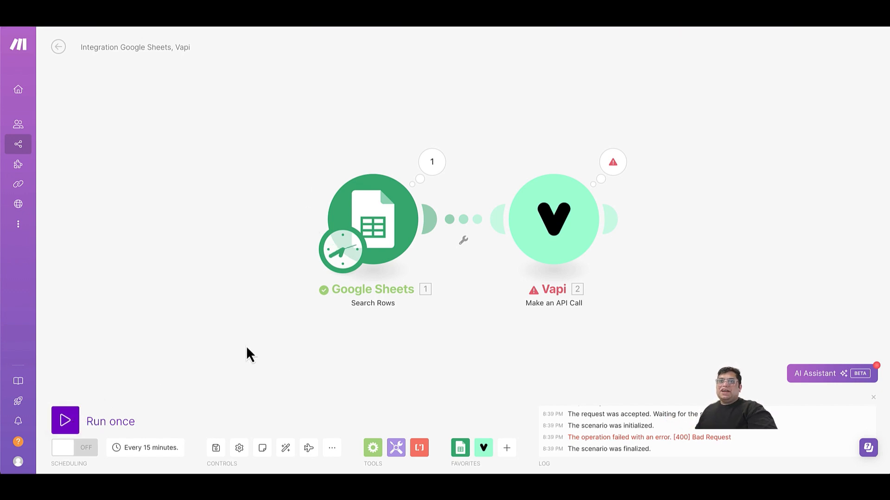
pyautogui.click(73, 424)
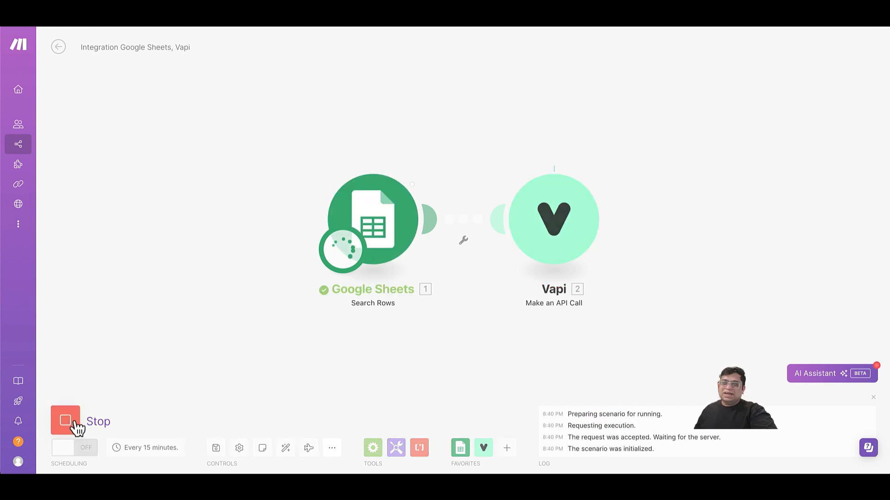